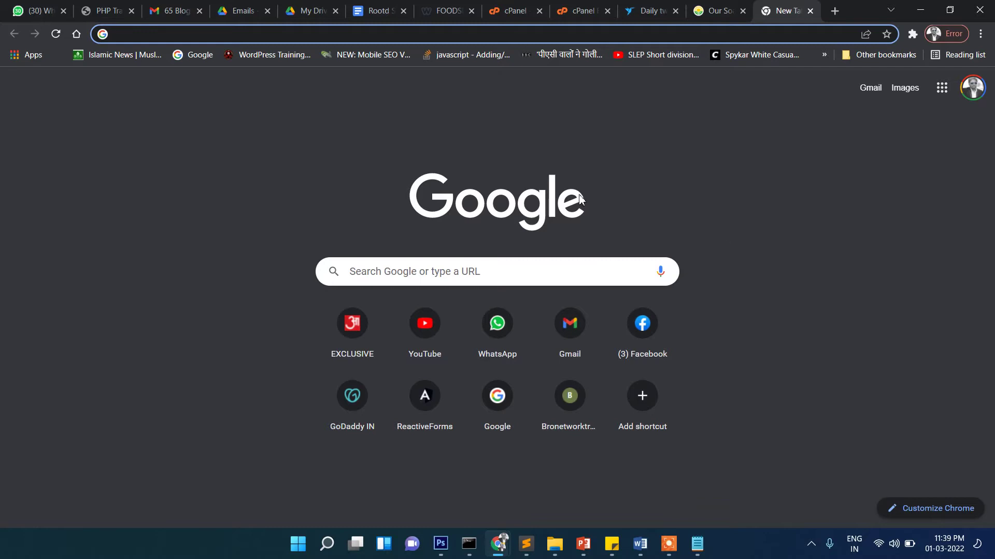
- Go to the Weebly website and open the sign-up form for creating a website
type("weebly")
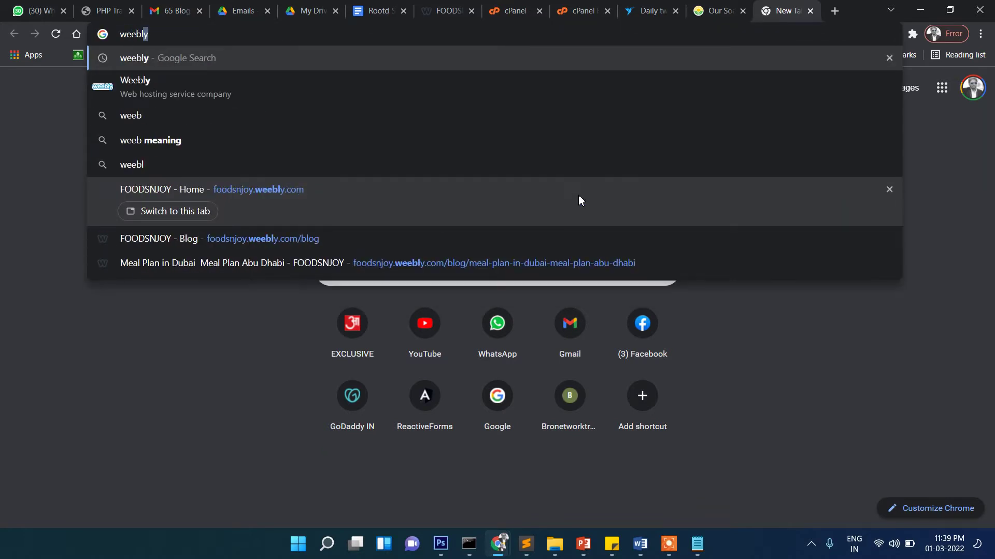
key("ctrl+Return")
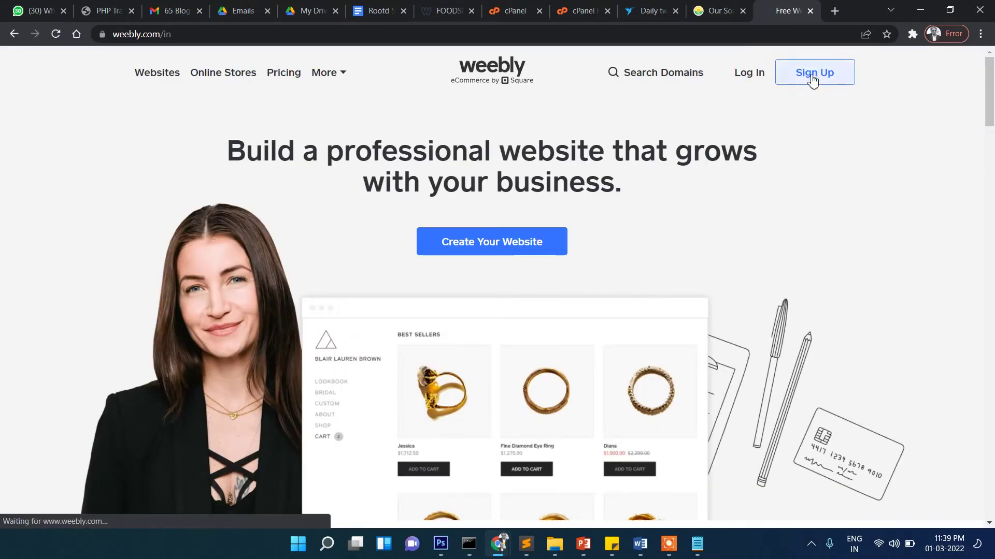
left_click(812, 80)
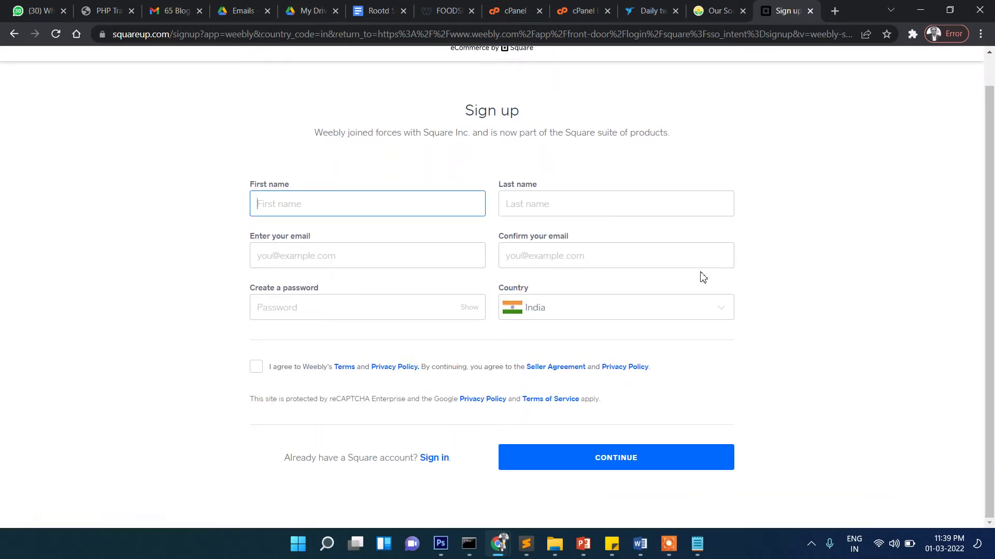
left_click(14, 34)
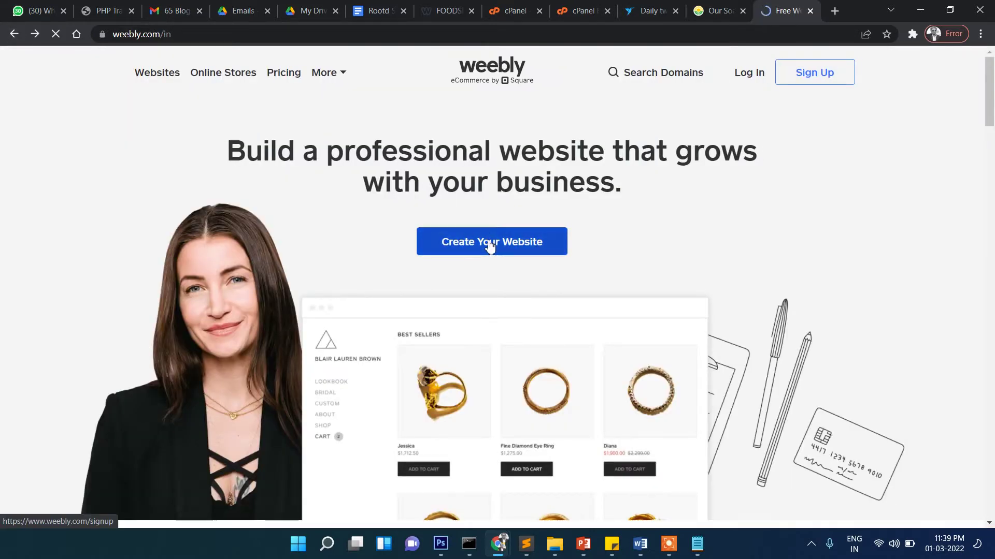
left_click(489, 245)
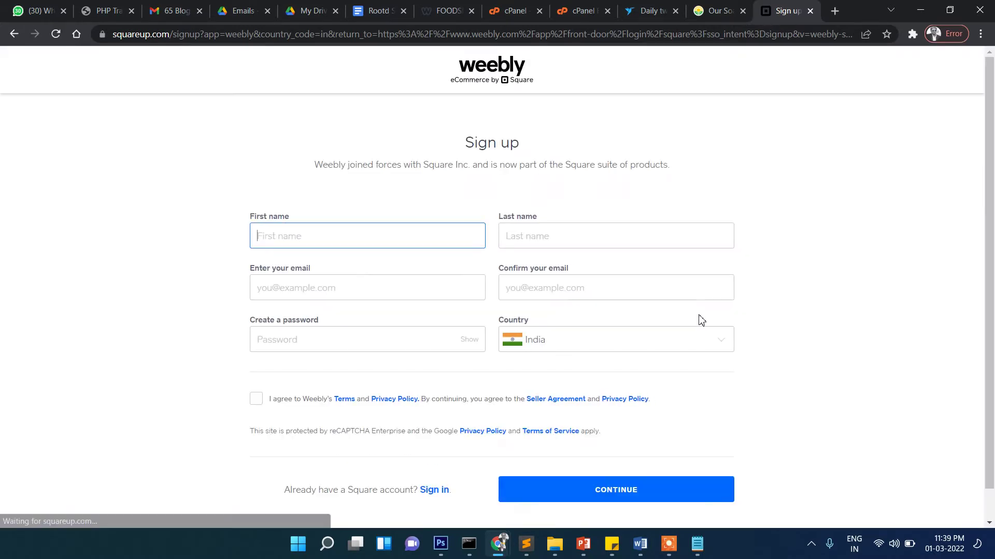
scroll(705, 316, "down", 1)
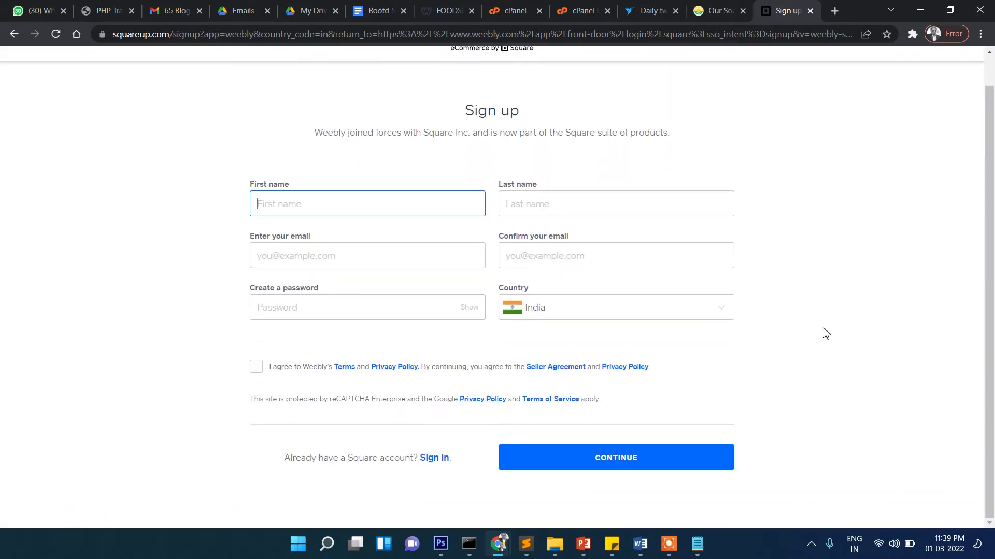
scroll(354, 269, "up", 1)
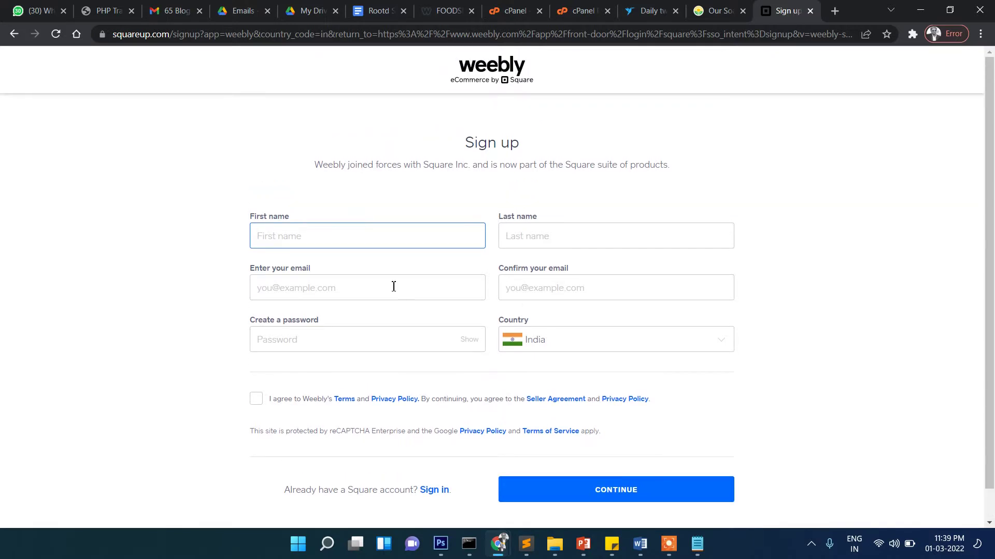
- Fill in the first and last name from a saved address and enter the account email in both email fields
left_click(353, 224)
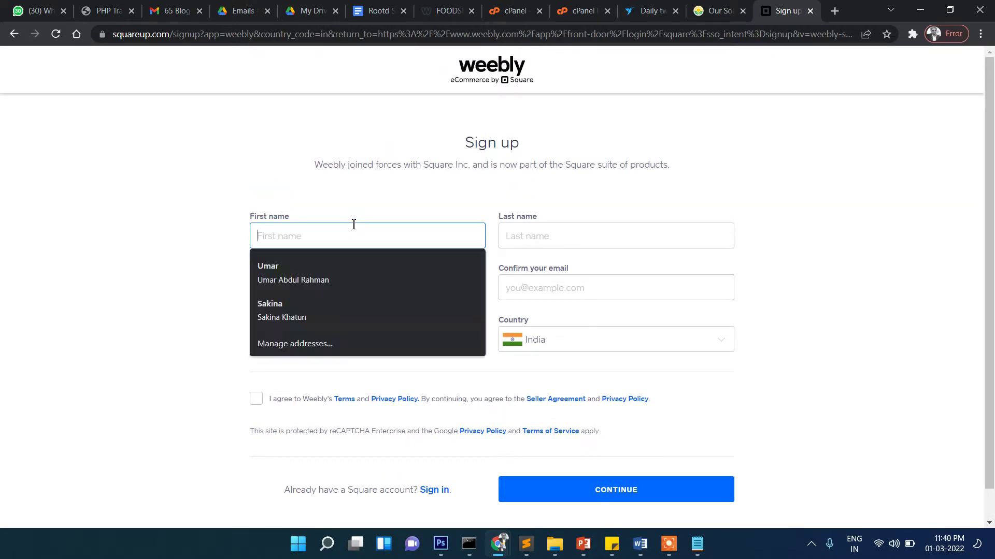
left_click(482, 278)
scroll(673, 274, "down", 1)
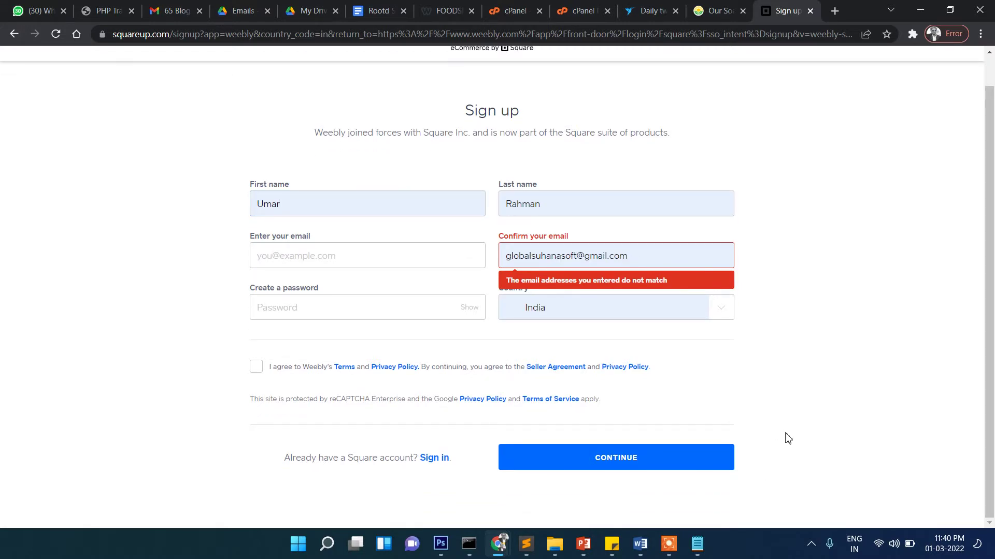
left_click_drag(787, 438, 868, 322)
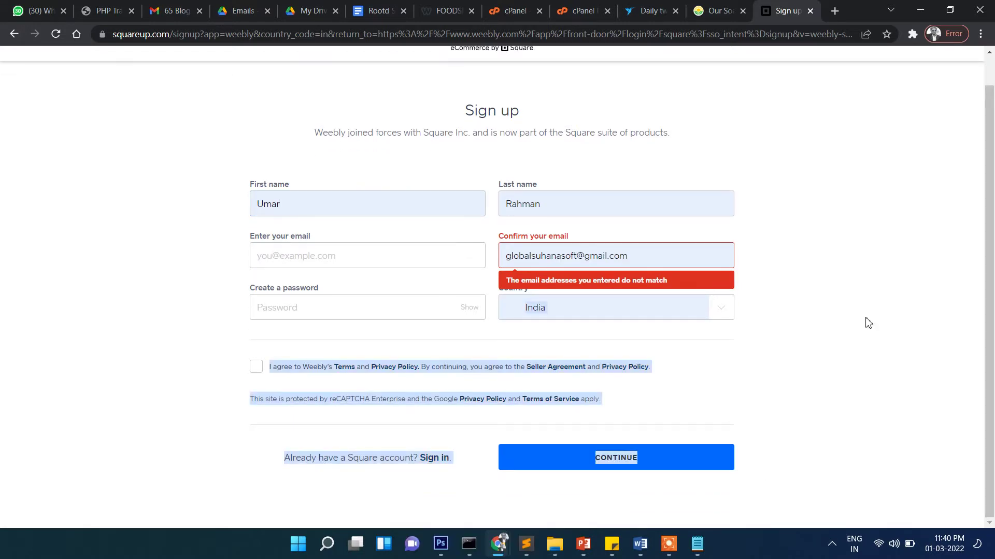
left_click(629, 248)
key("ctrl+a")
key("ctrl+v")
left_click(409, 253)
key("ctrl+v")
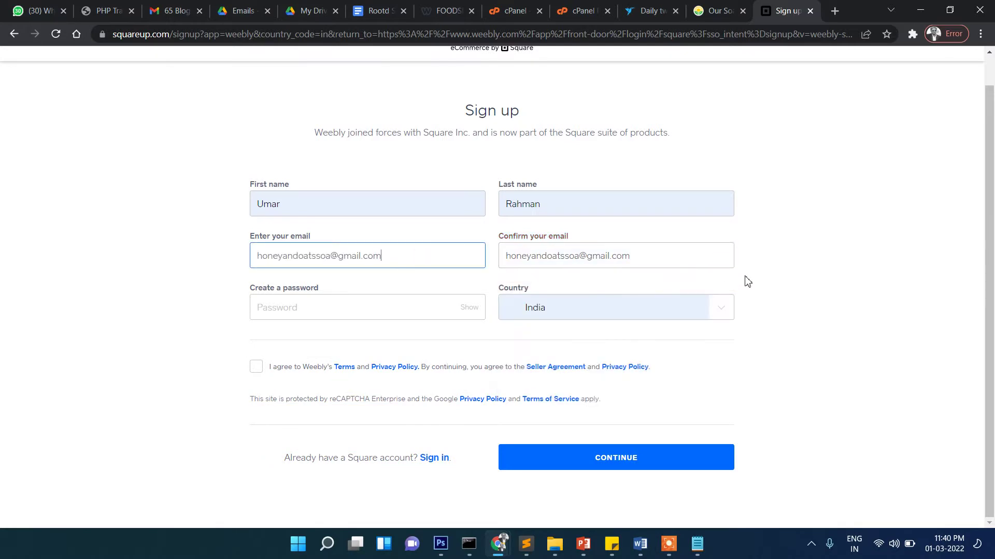
left_click(793, 289)
- Enter a password for the new account and set the country to US Virgin Islands (USA)
left_click(378, 302)
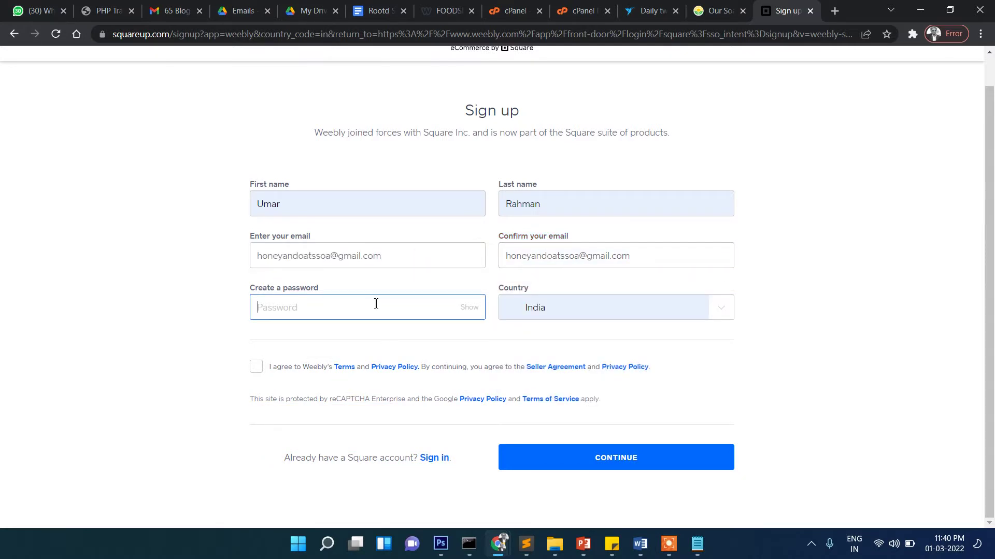
type("••")
key("BackSpace")
key("BackSpace")
type("••")
key("Tab")
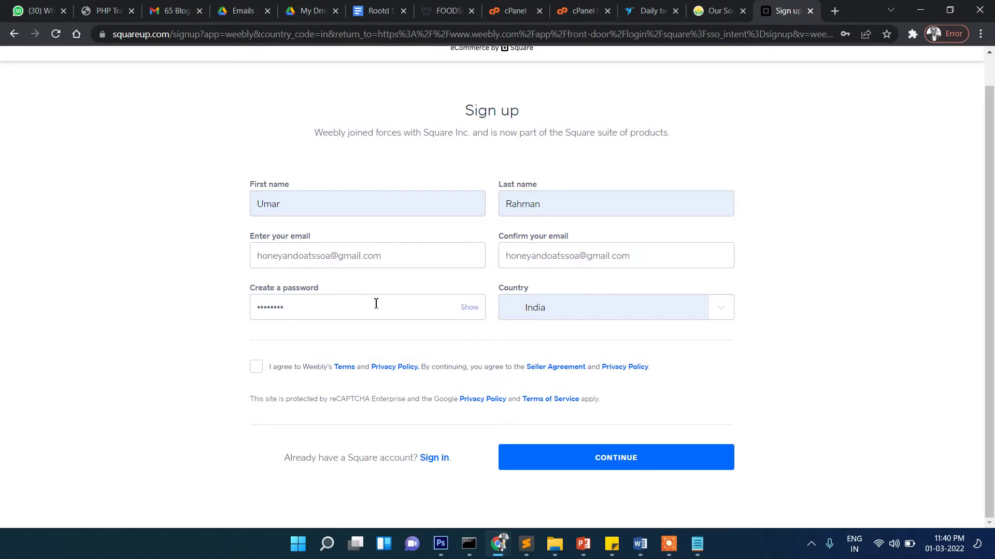
left_click(561, 309)
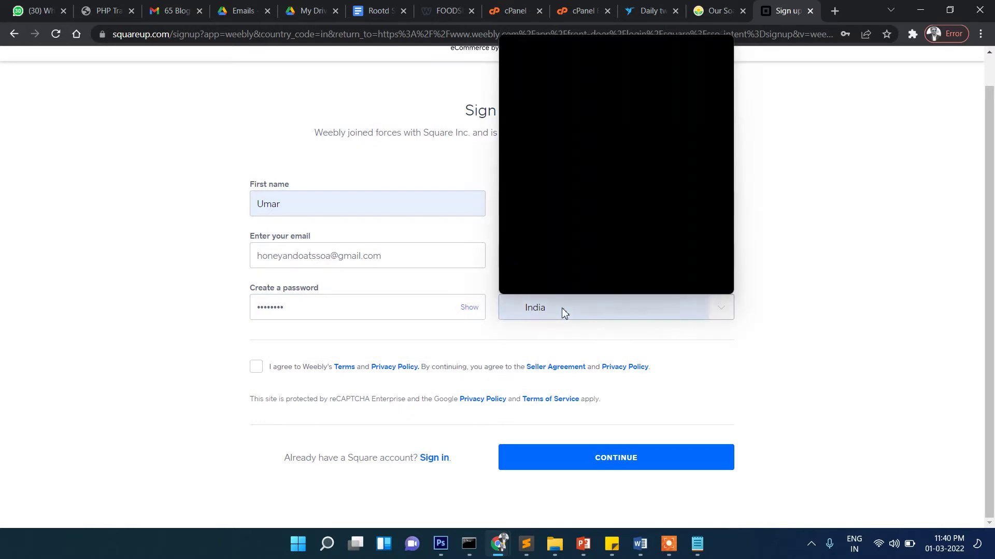
type("us")
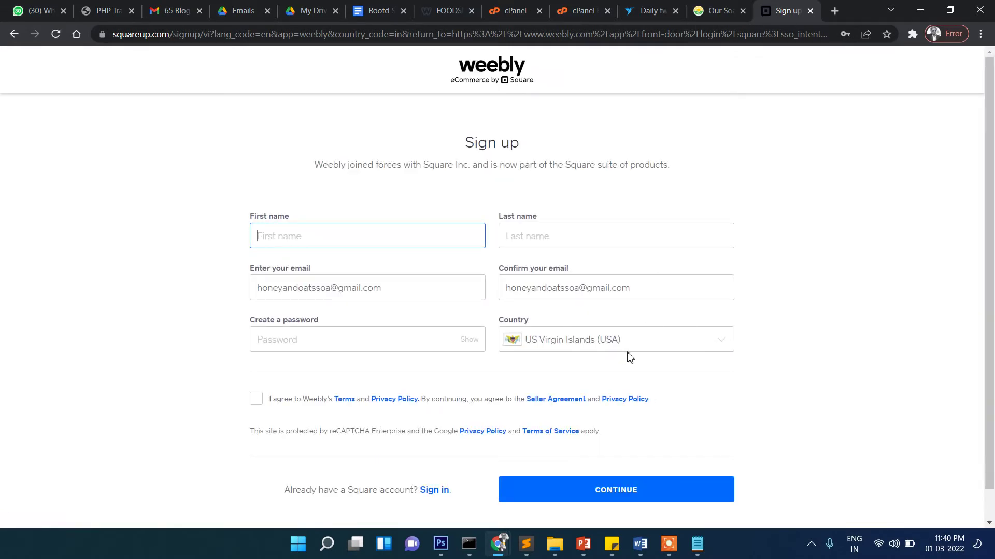
- Refill the name and confirmation email, agree to the terms, and submit the sign-up form without saving the login in the browser
left_click(344, 234)
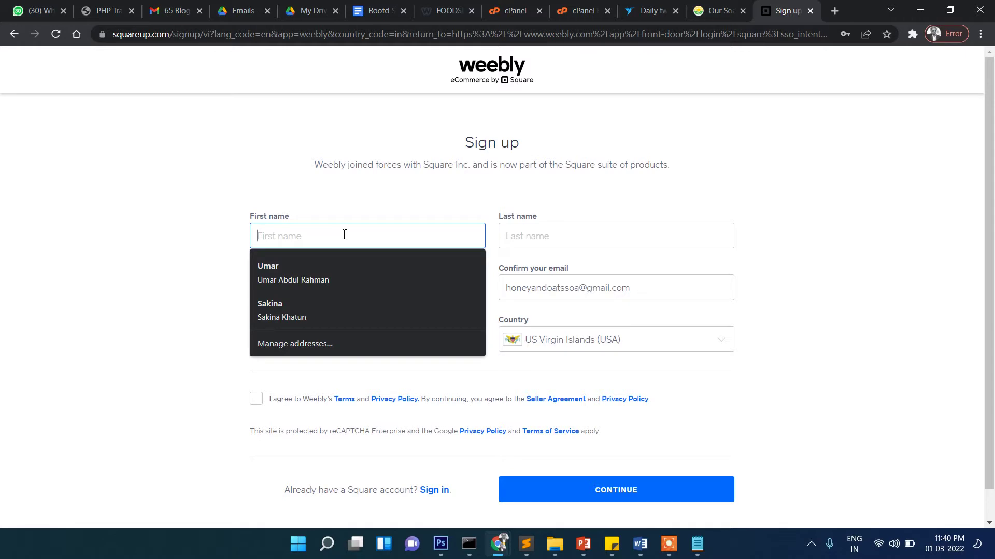
left_click(307, 280)
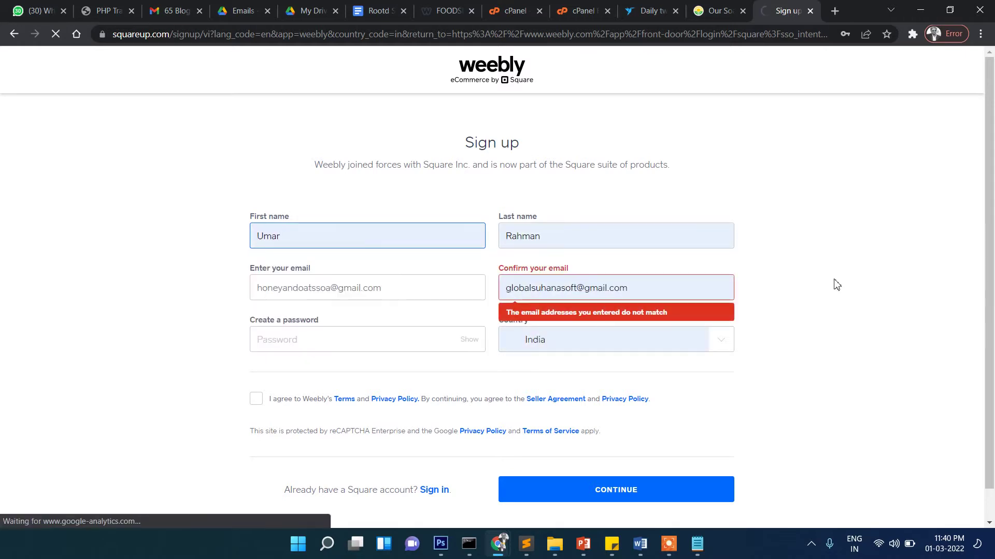
left_click(584, 280)
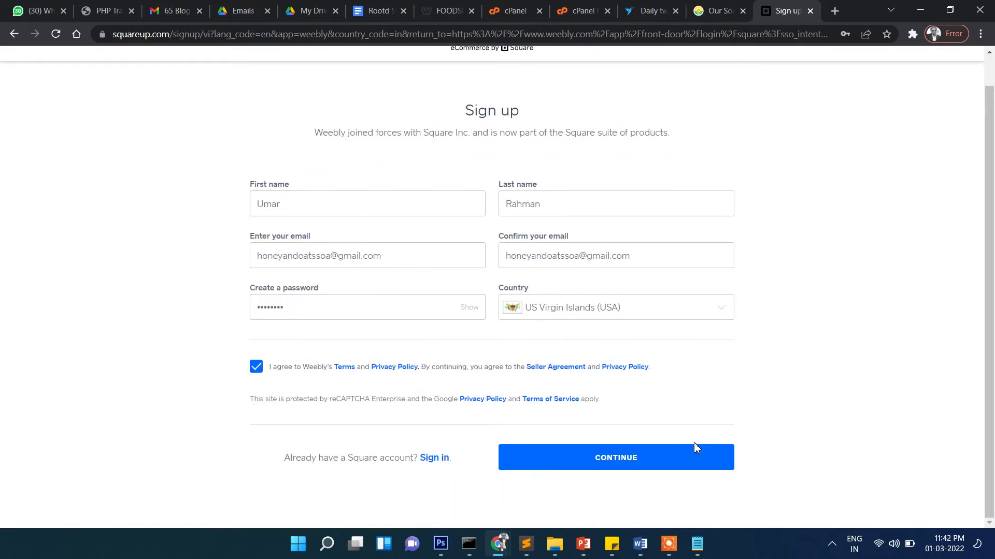
left_click(662, 459)
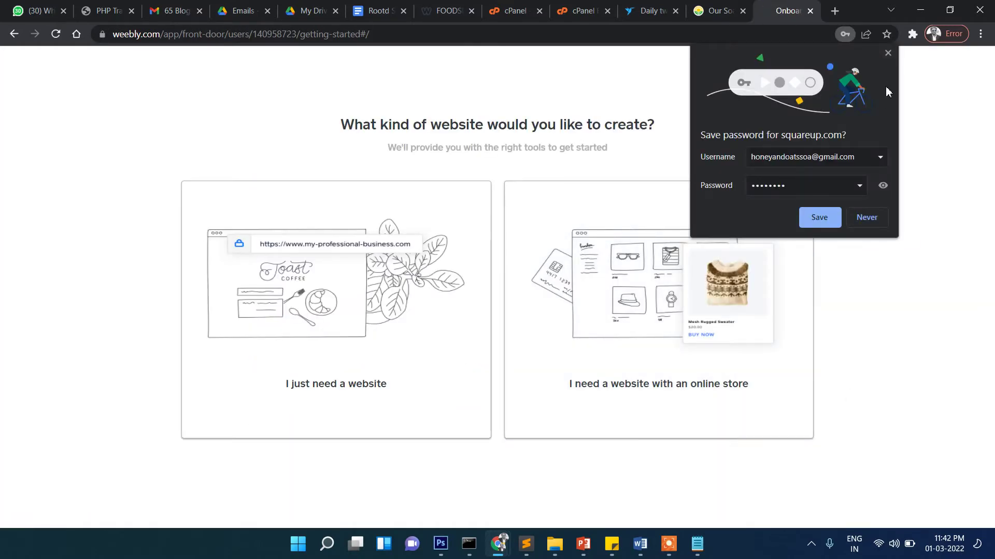
left_click(888, 53)
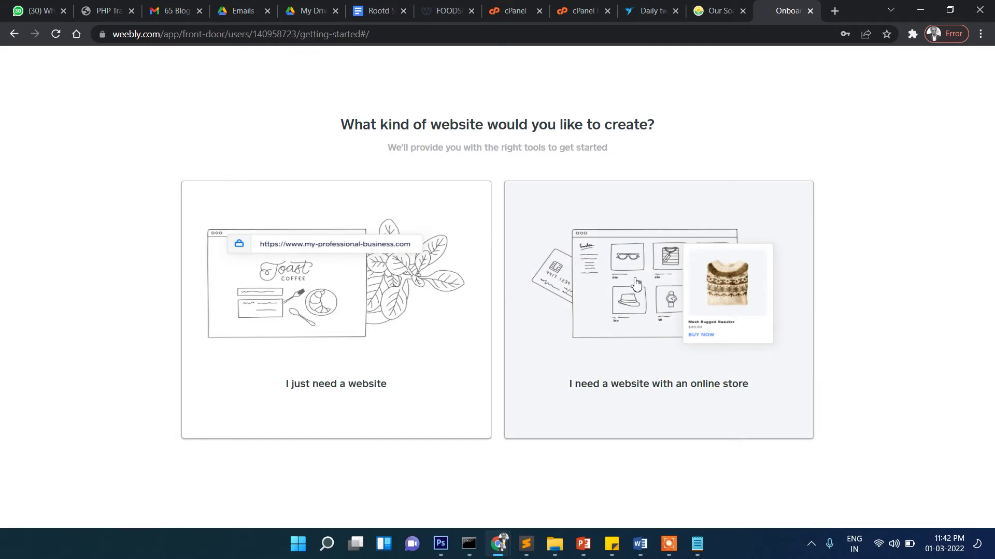
- Choose a website without an online store and open the preview of the Sol de Terrace business theme
left_click(334, 288)
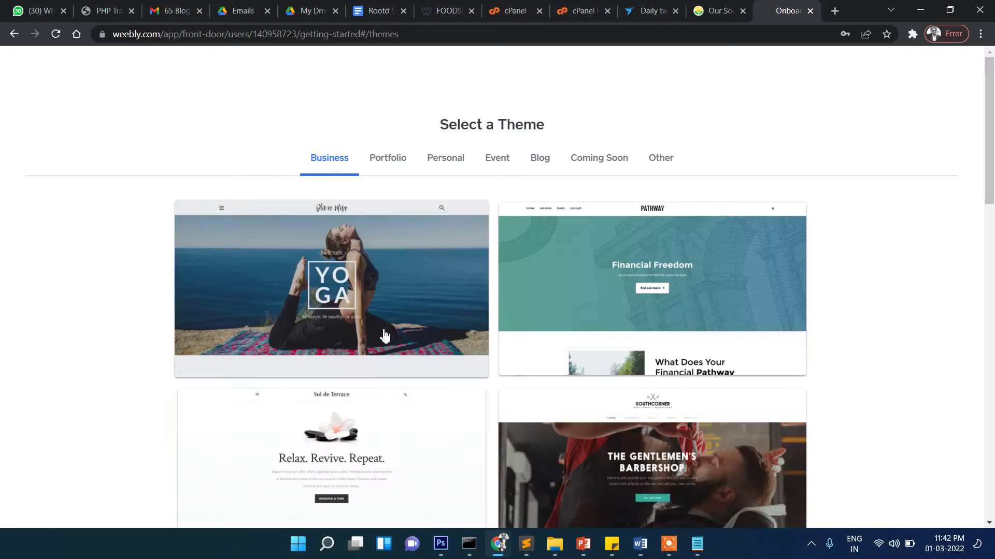
scroll(821, 322, "down", 8)
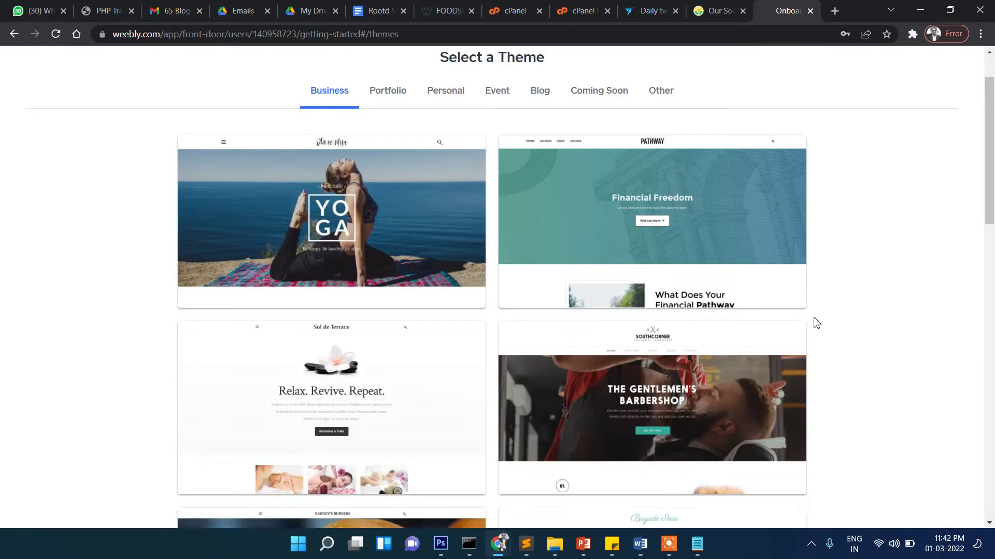
scroll(824, 368, "down", 3)
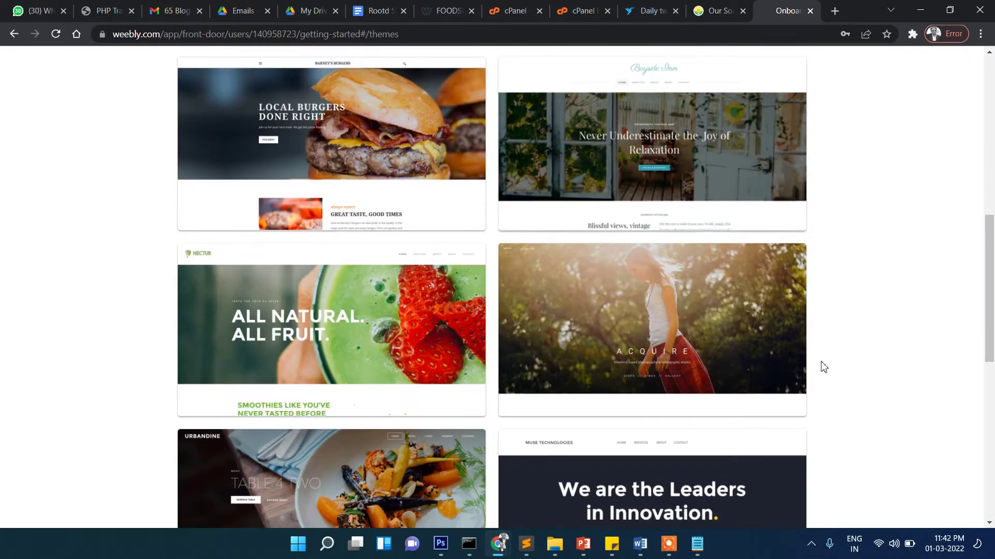
scroll(880, 337, "down", 5)
scroll(876, 342, "down", 5)
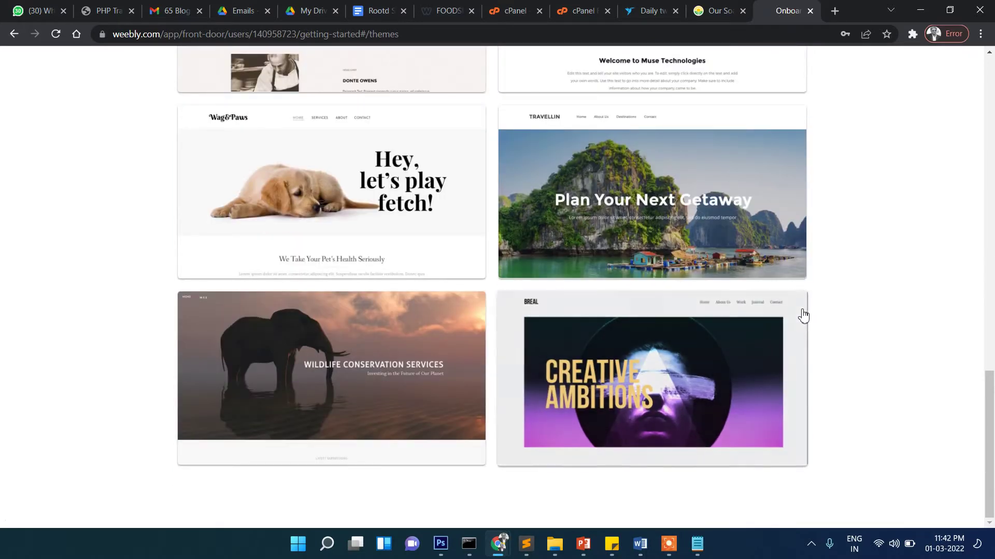
scroll(777, 338, "up", 5)
scroll(843, 329, "up", 7)
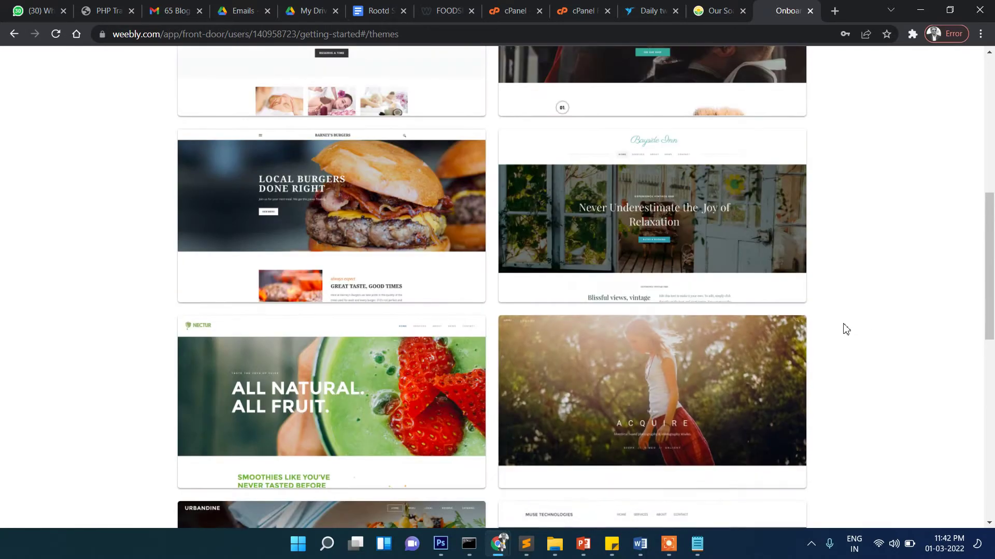
scroll(844, 329, "up", 5)
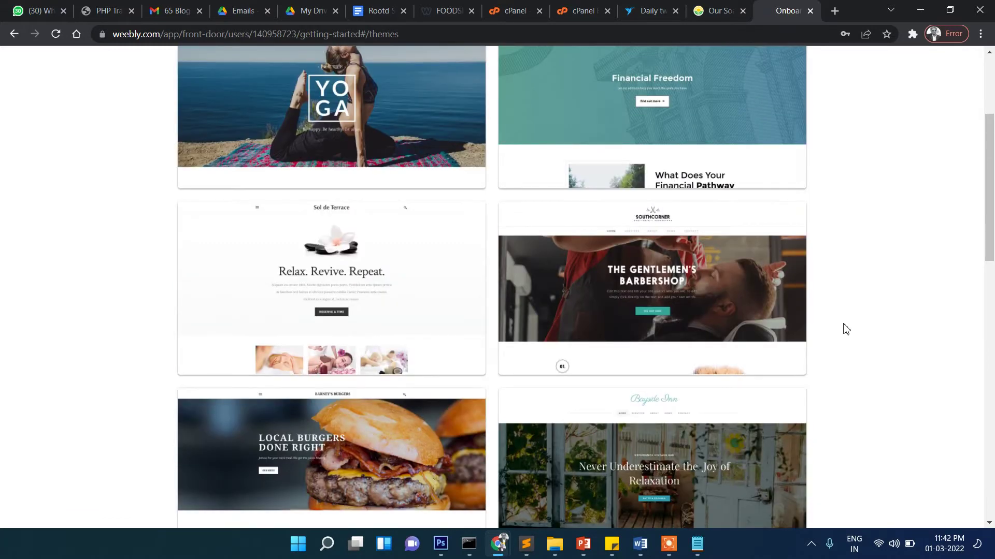
scroll(844, 330, "up", 1)
scroll(844, 329, "down", 2)
scroll(844, 329, "up", 4)
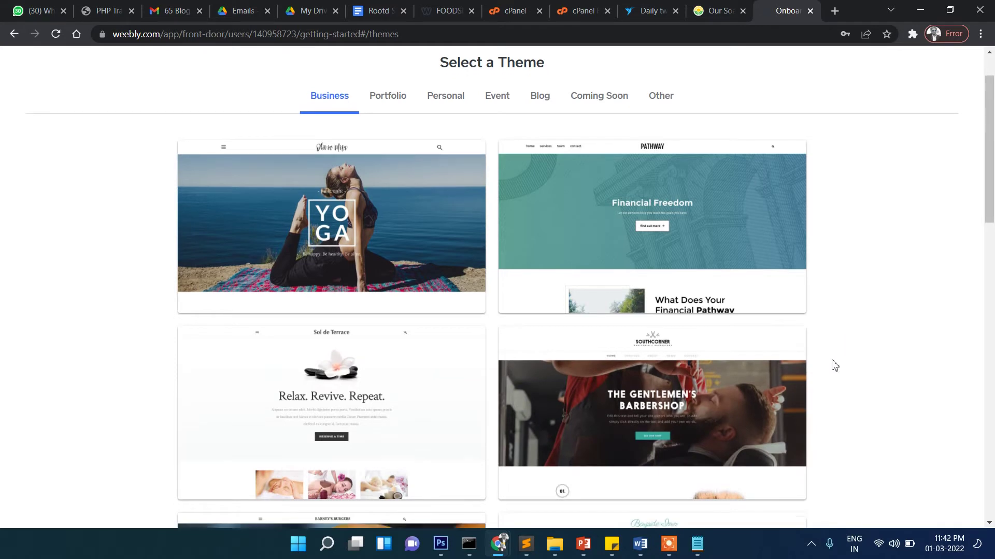
scroll(365, 383, "down", 1)
left_click(362, 356)
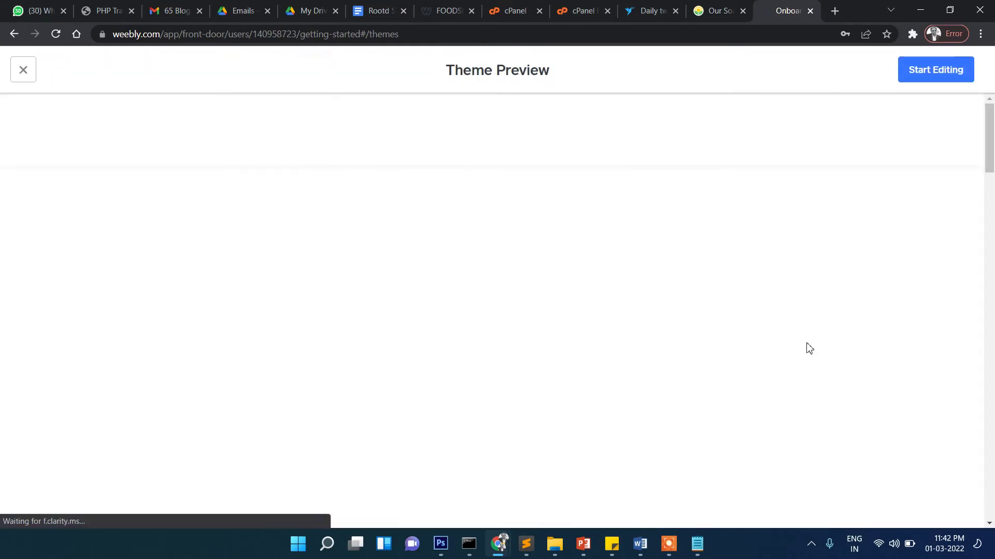
- Start editing a site with the Sol de Terrace theme and reload the editor without selecting a domain
scroll(576, 311, "down", 10)
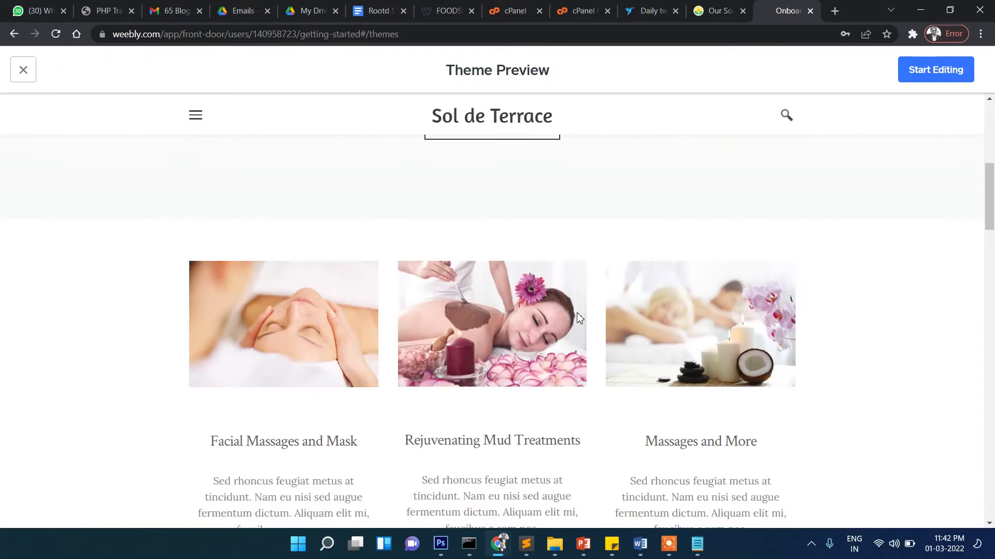
scroll(579, 355, "down", 5)
scroll(580, 355, "up", 15)
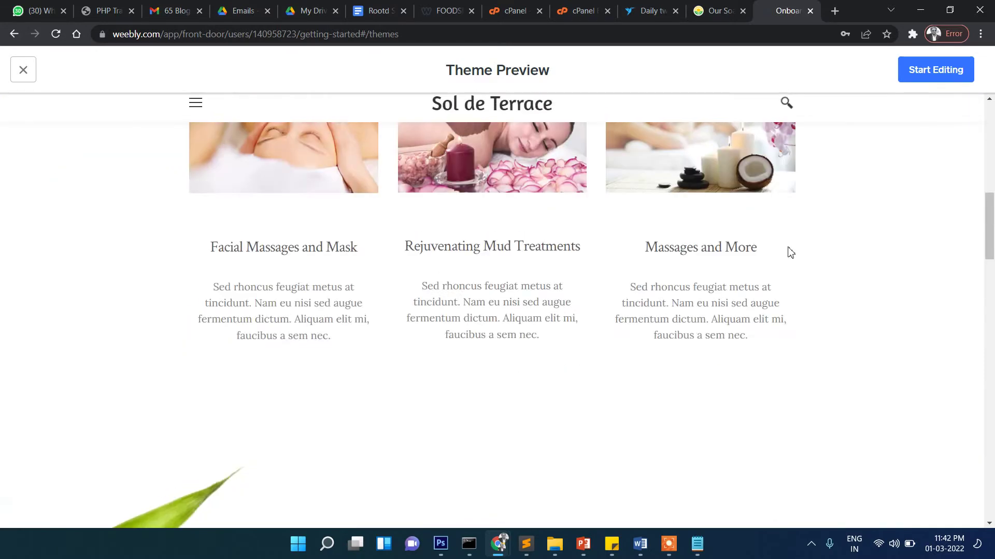
left_click(942, 74)
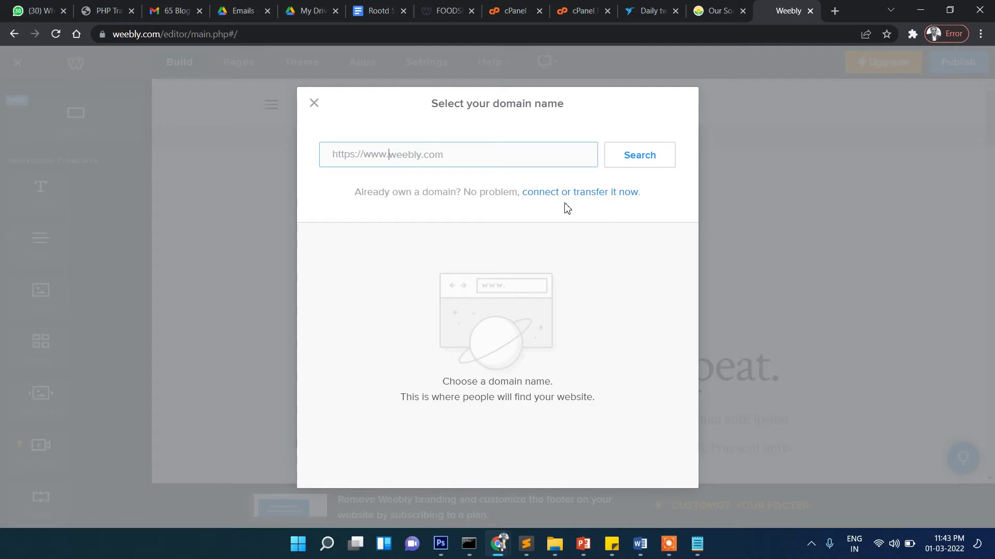
left_click(314, 103)
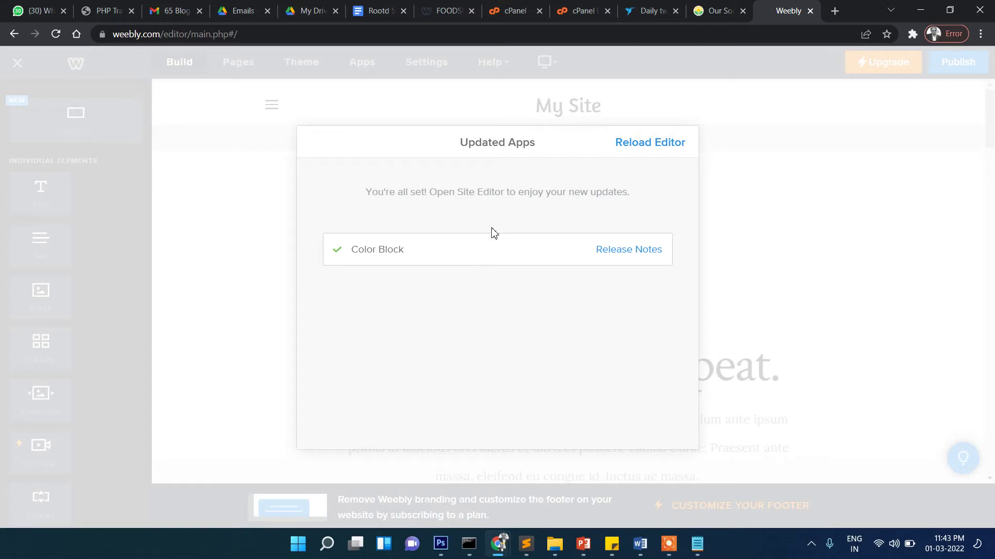
left_click(645, 150)
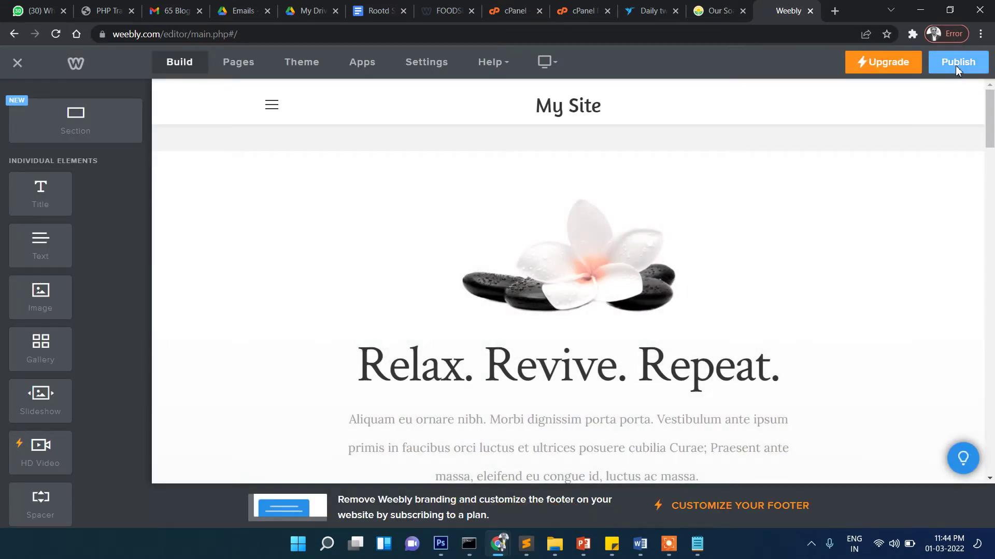
- Start publishing the site and search for the domain name honeyandoatssoap
left_click(956, 65)
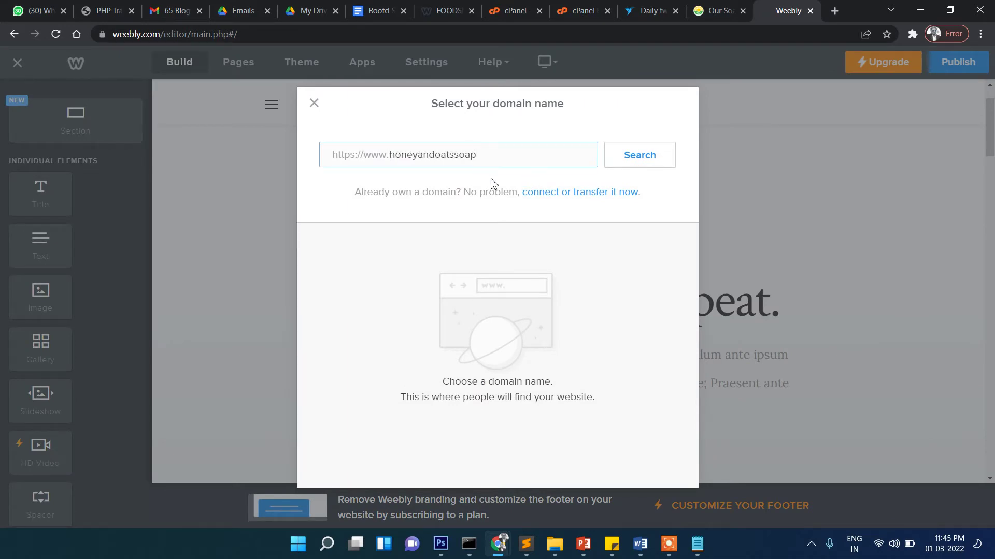
left_click(639, 162)
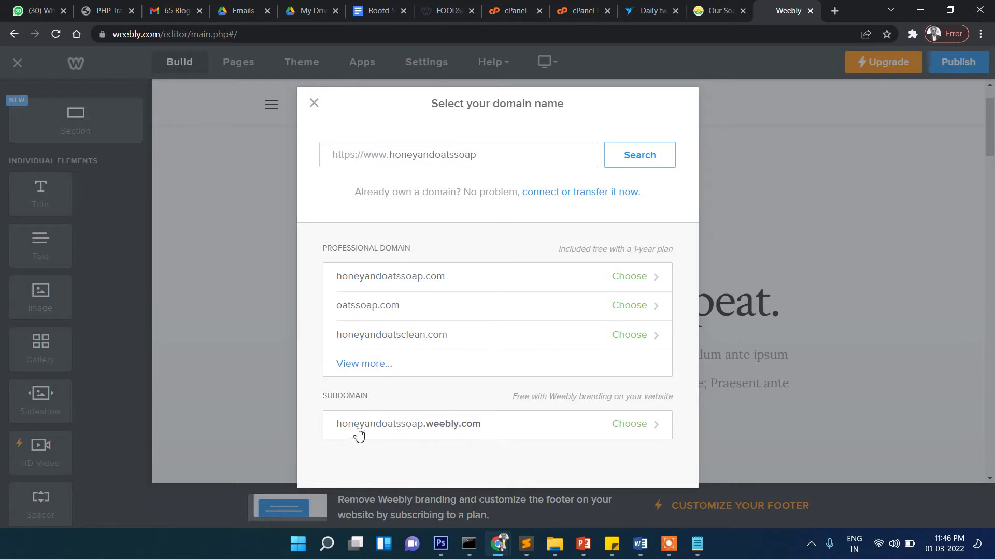
- Choose the free subdomain honeyandoatssoap.weebly.com, finish publishing the website, and open its live address in a new tab
left_click(635, 426)
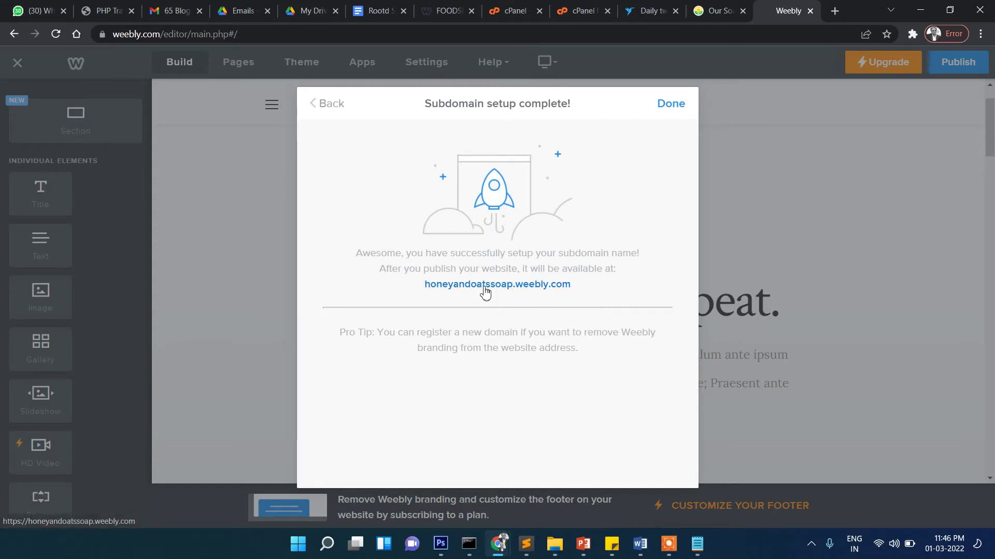
left_click(672, 107)
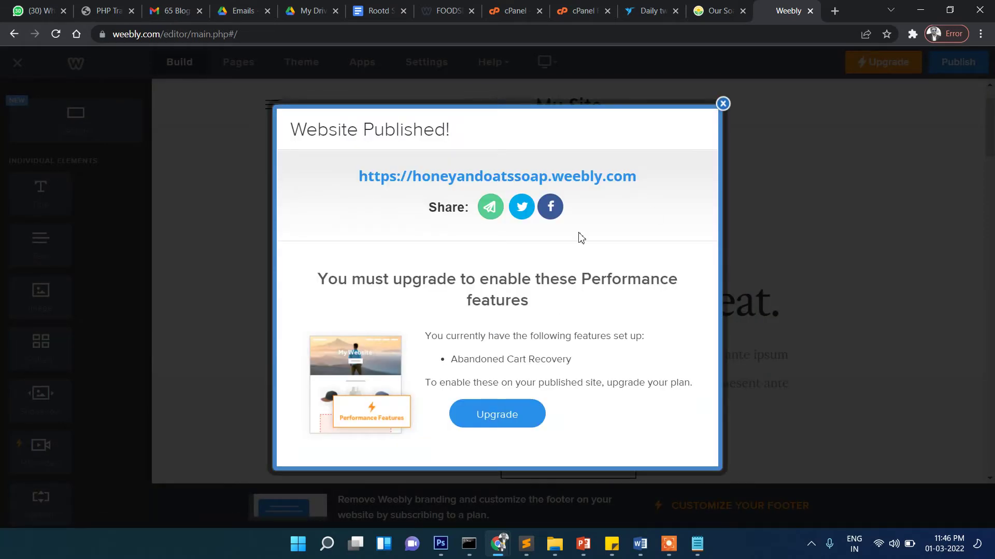
left_click(558, 182)
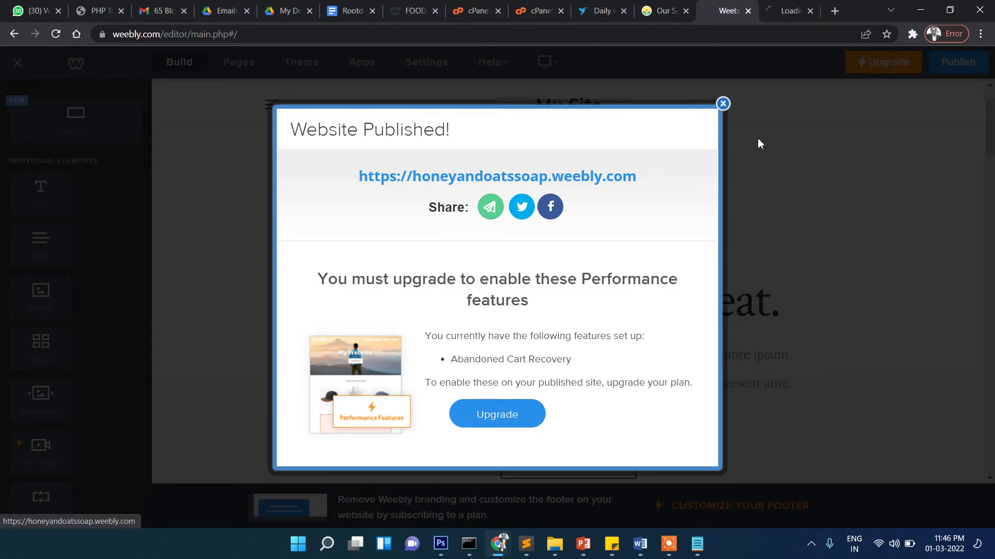
left_click(723, 104)
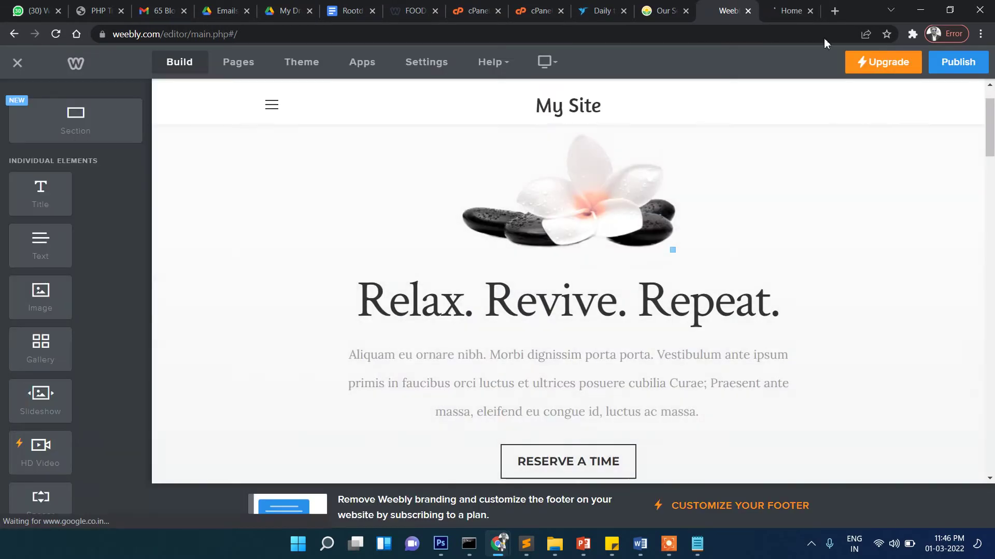
- Review the published home page on honeyandoatssoap.weebly.com, including its web address, content sections and navigation menu
key("ctrl+Tab")
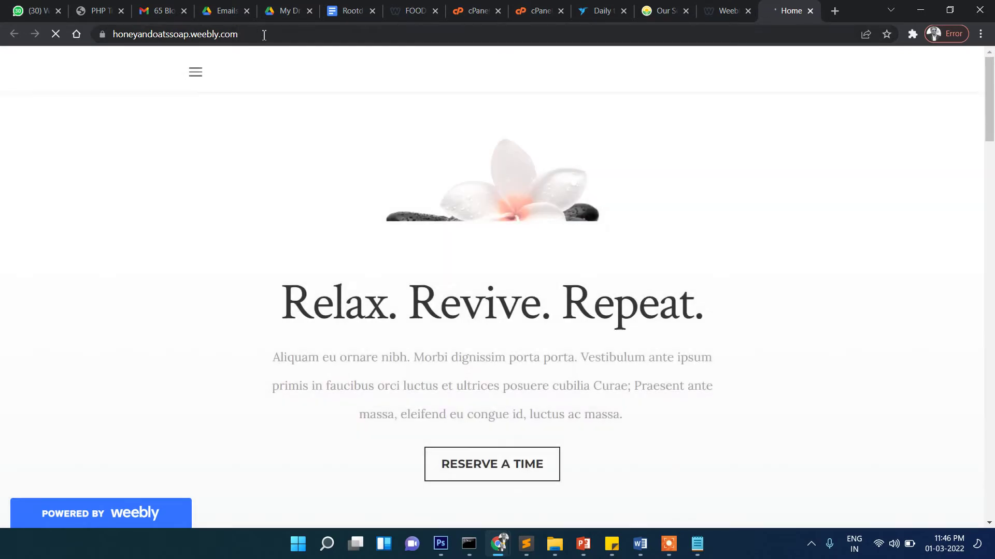
left_click_drag(238, 35, 113, 36)
scroll(378, 215, "down", 15)
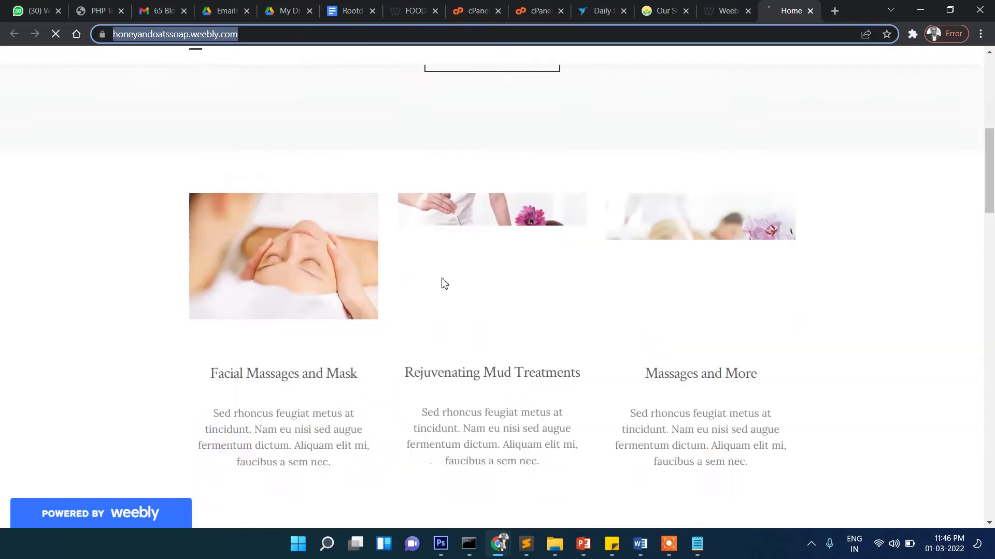
scroll(394, 305, "down", 5)
scroll(380, 315, "up", 20)
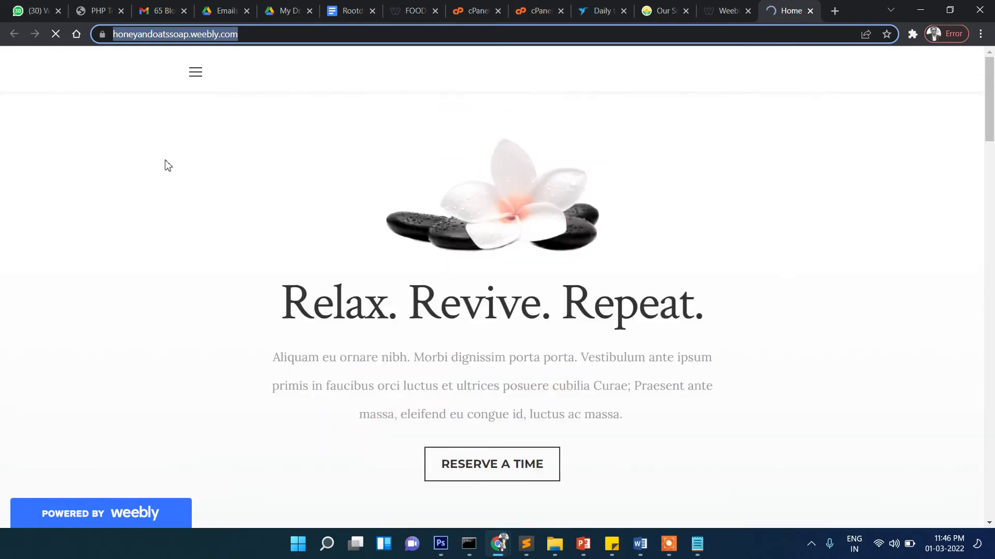
left_click(196, 93)
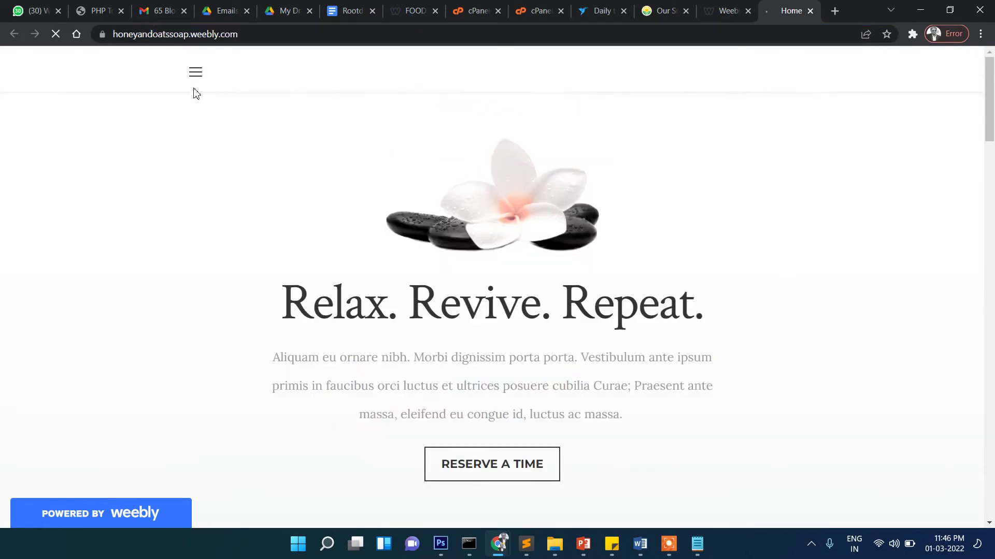
left_click(195, 78)
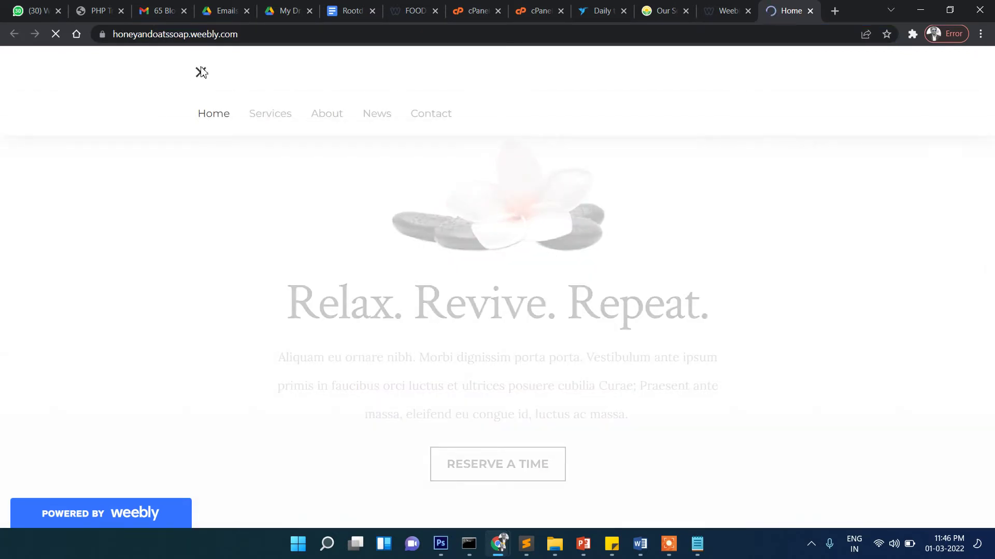
left_click(202, 76)
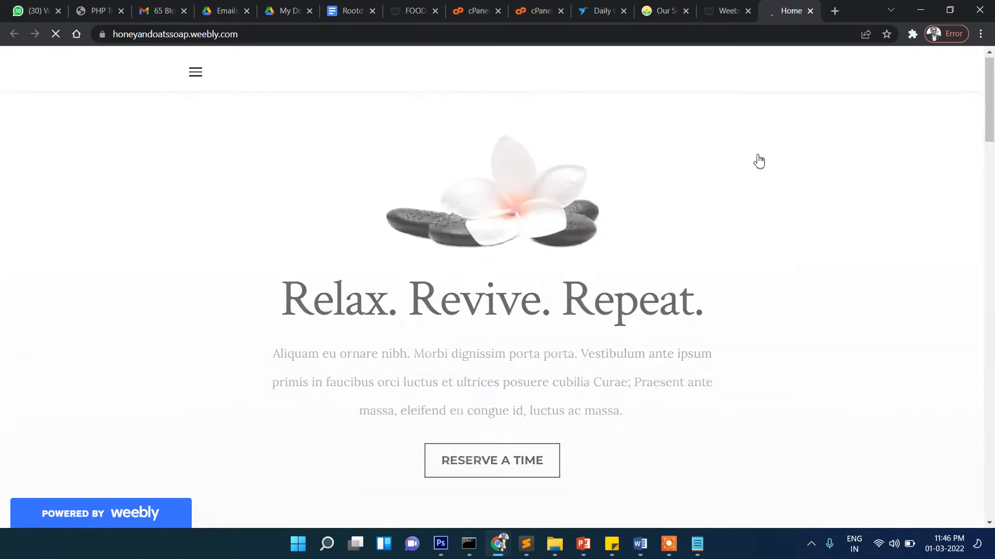
- Return to the site editor and change the site title in the header to "Honey and Oats Soap"
left_click(725, 6)
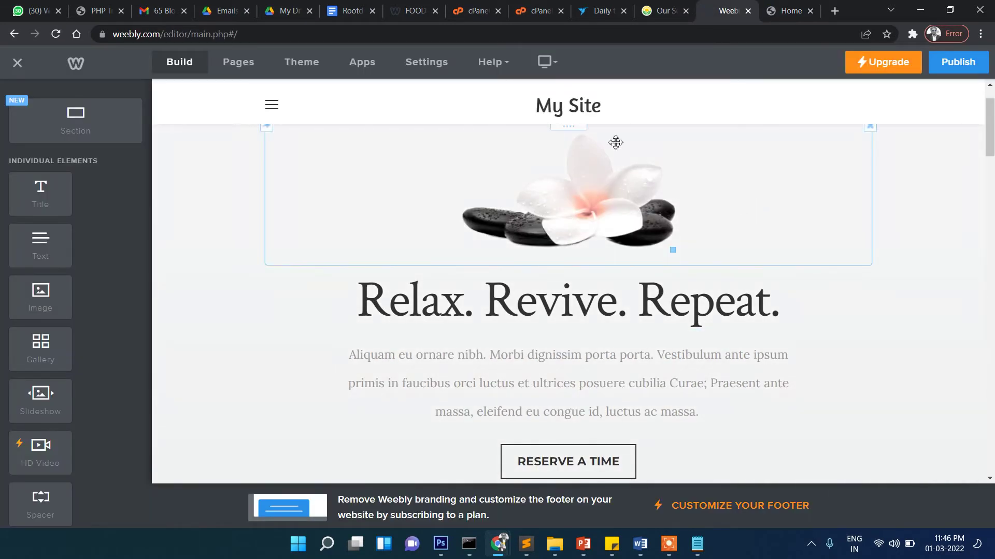
left_click(570, 106)
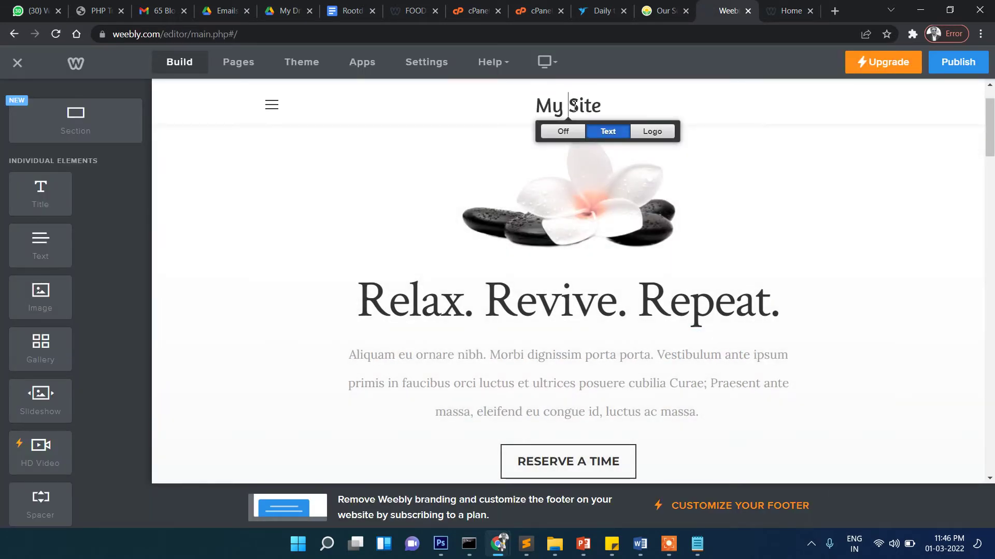
key("ctrl+a")
type("honeyandoatssoap")
left_click(618, 174)
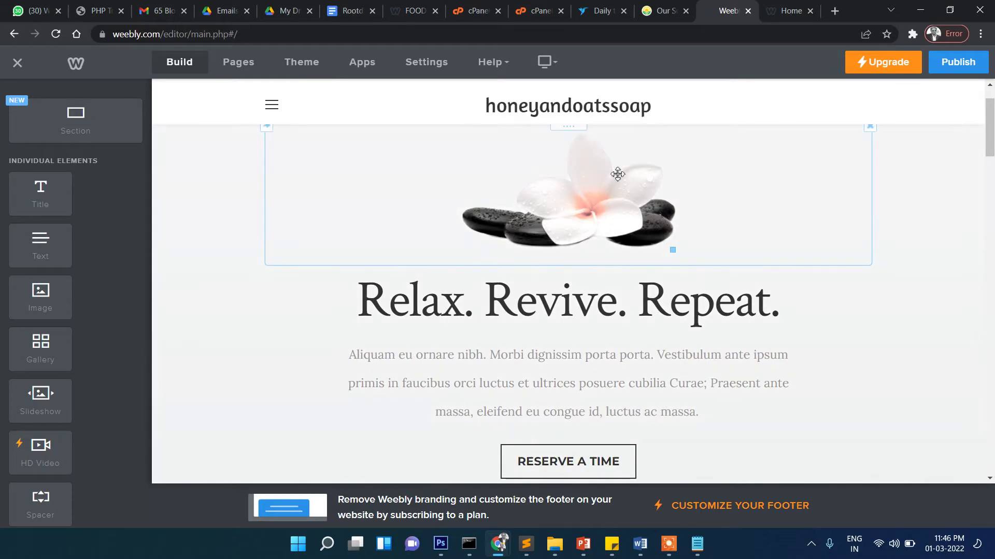
left_click(566, 124)
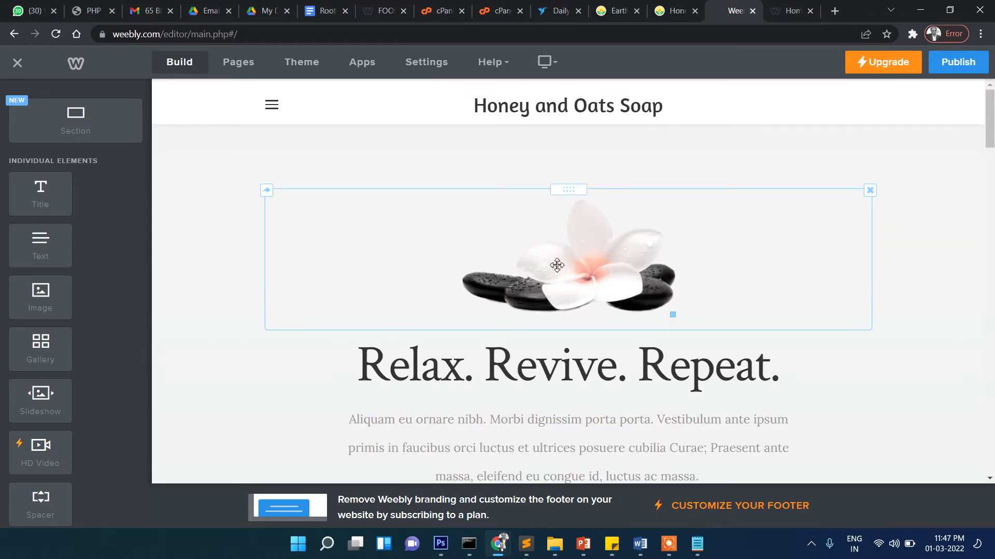
left_click(557, 265)
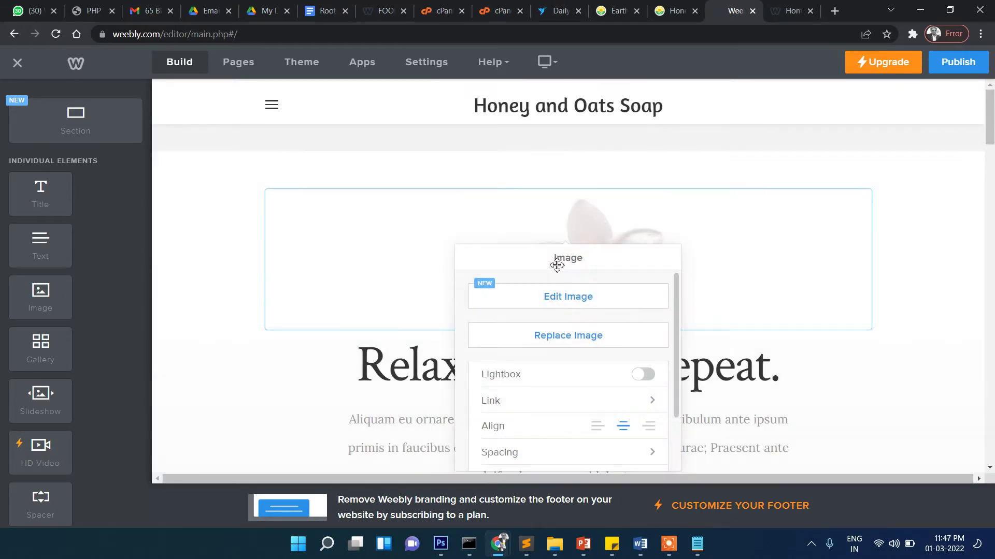
left_click(561, 295)
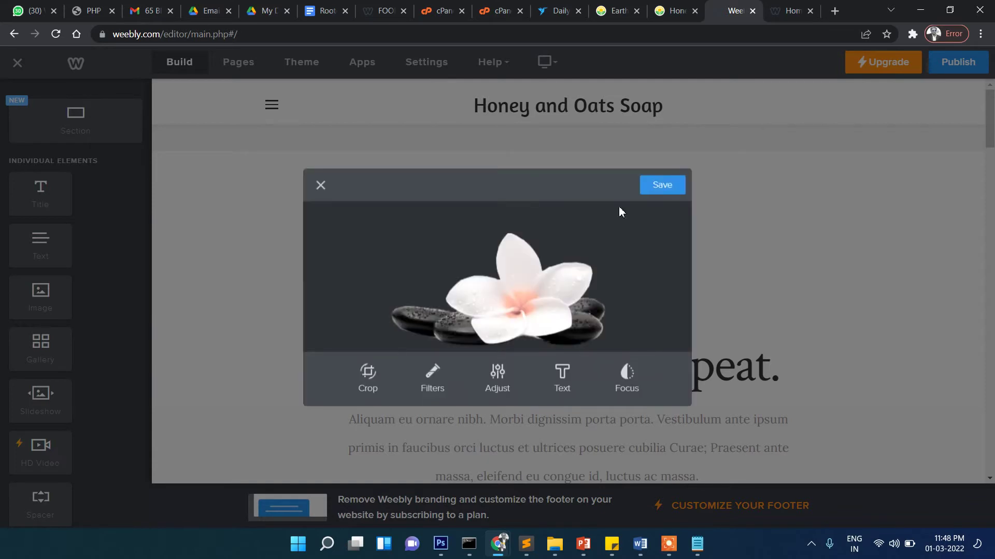
left_click(319, 185)
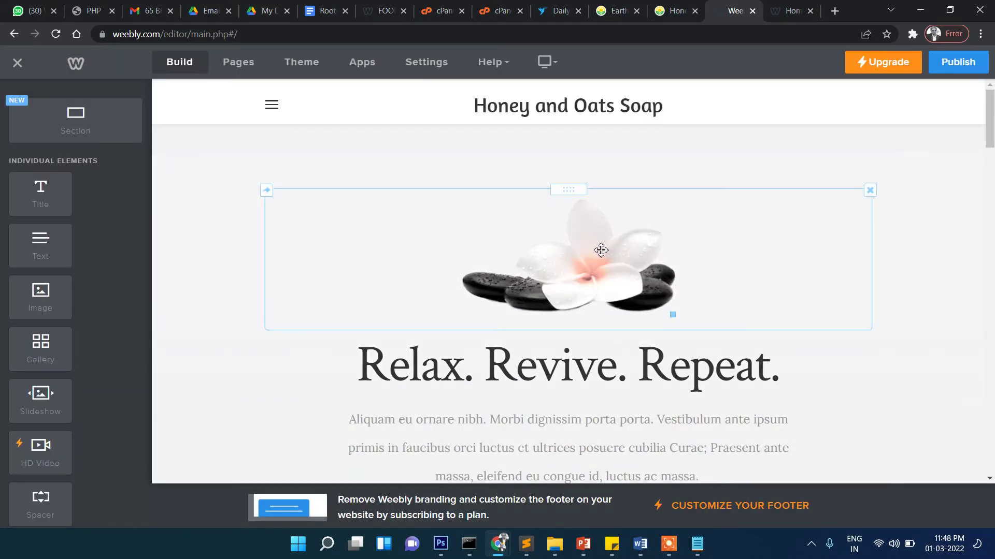
- Replace the flower image at the top of the home page with the uploaded picture Honey-Oats_1-768x768.jpg
left_click(594, 249)
left_click(582, 344)
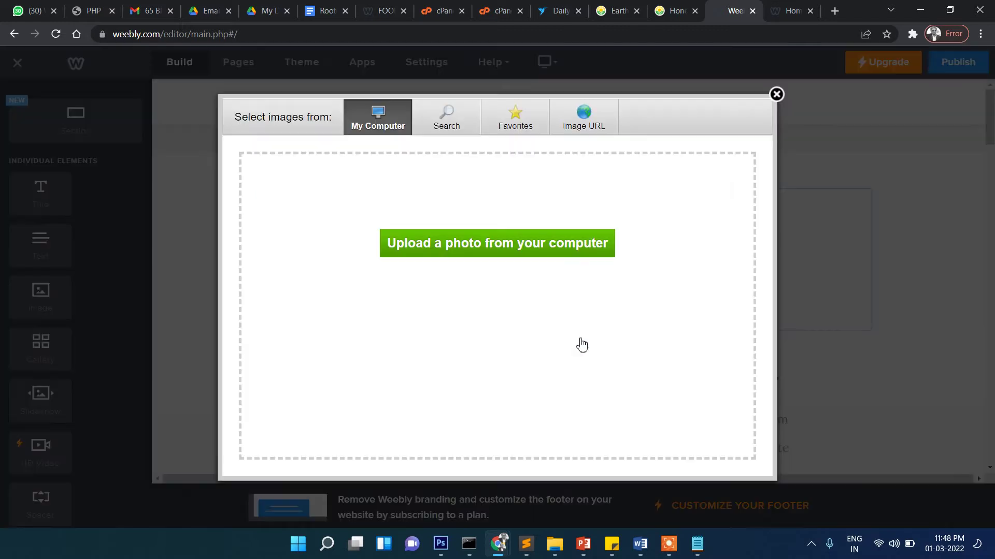
left_click(543, 243)
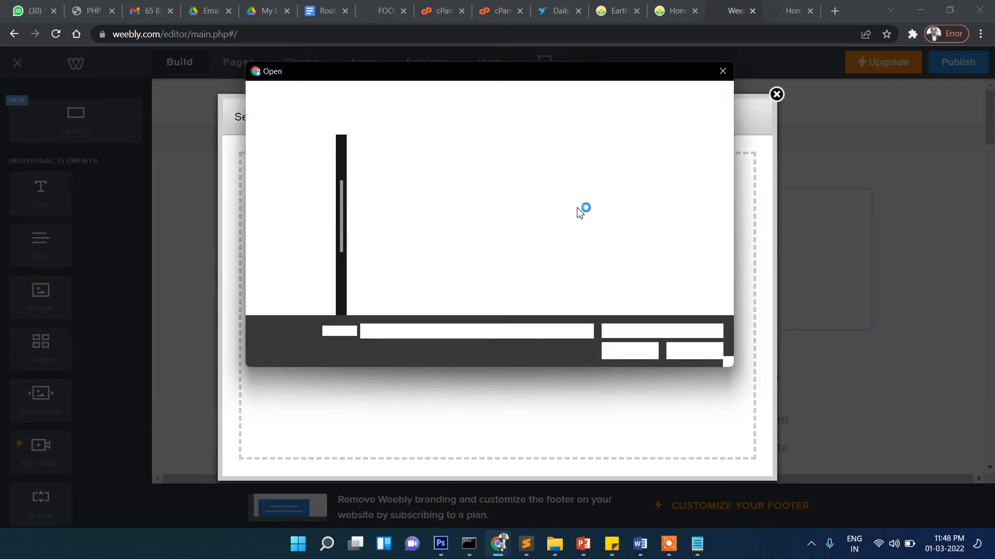
key("ctrl+v")
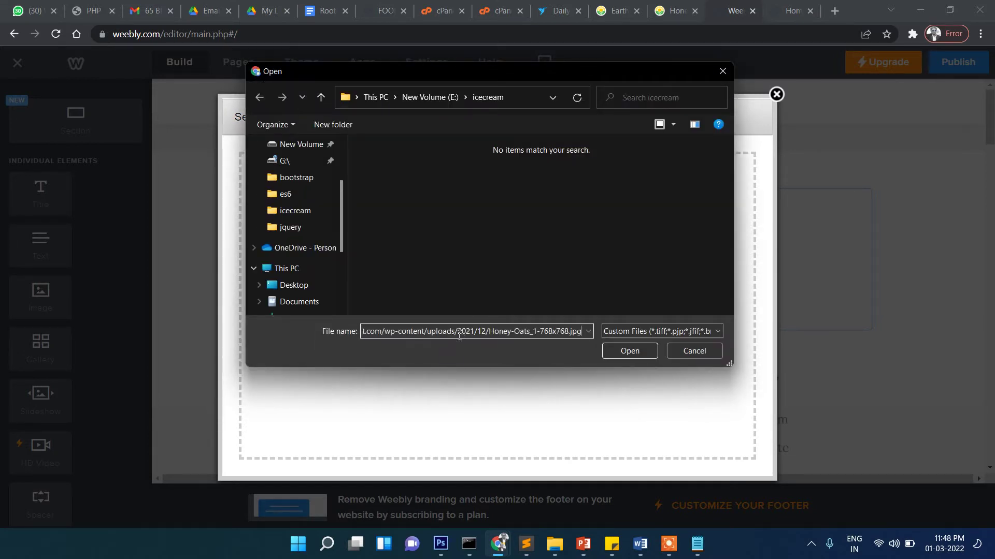
left_click(629, 351)
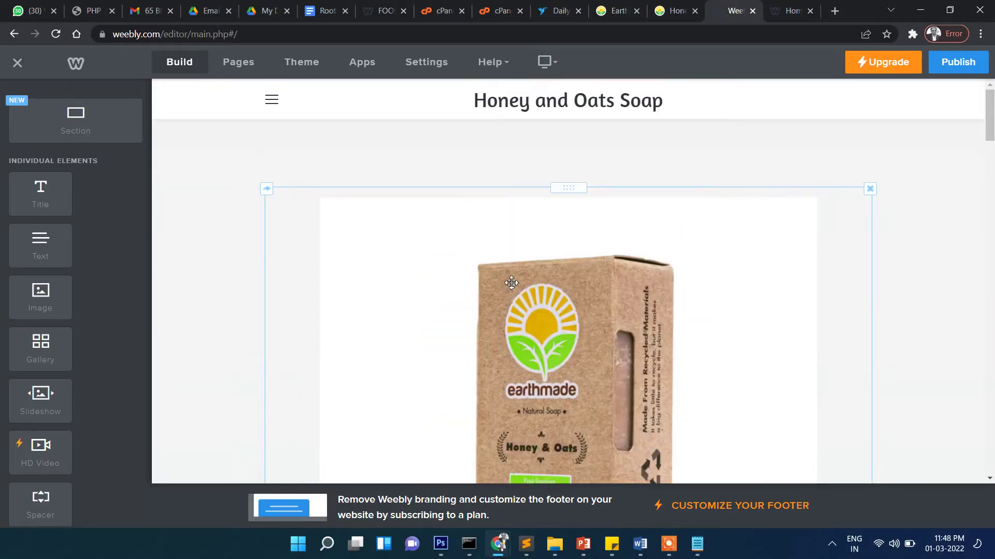
- Change the heading below the product image to "Earth Made Honey & Oats 6oz Soap Bar"
scroll(637, 310, "down", 10)
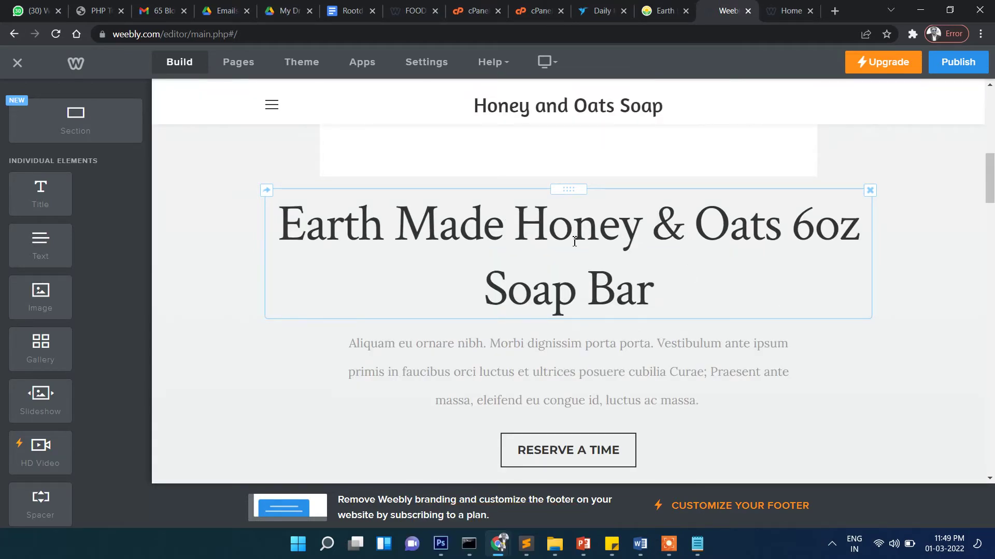
double_click(574, 241)
left_click_drag(657, 292, 282, 237)
left_click(506, 280)
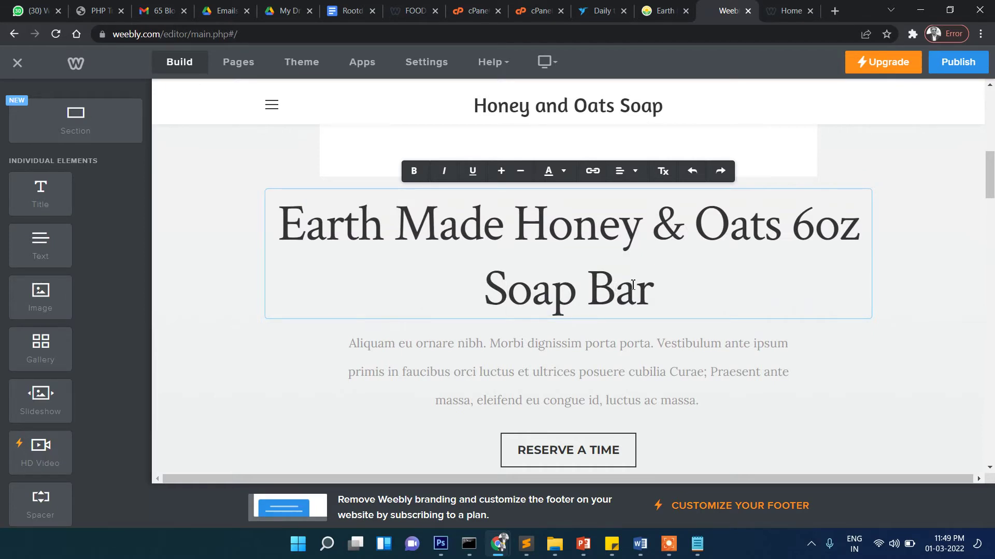
left_click(755, 356)
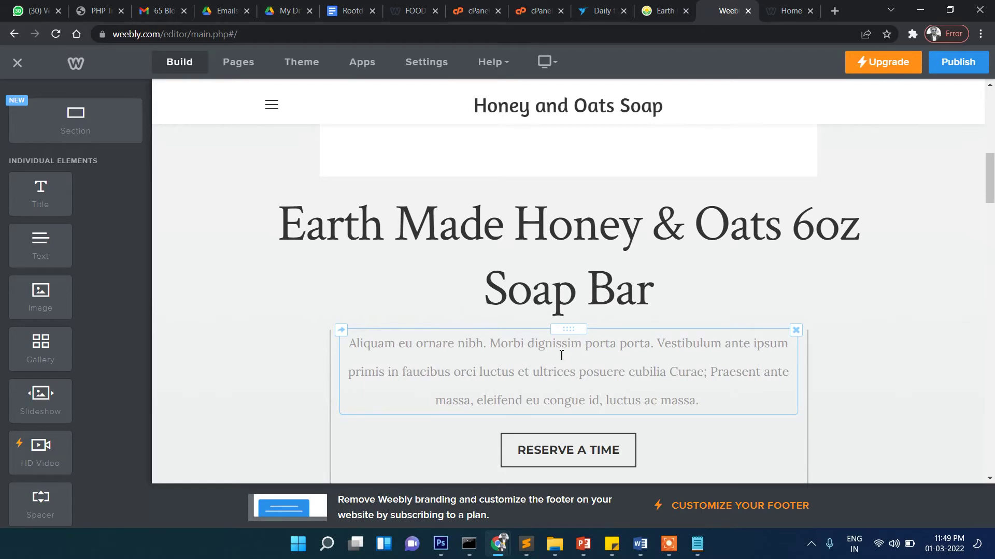
- Replace the paragraph with "If you are looking for Soaps which contains natura ingradients with blend of beautiy, you should go for Earthmade Honey and Oats Soap bar"
double_click(513, 346)
key("ctrl+a")
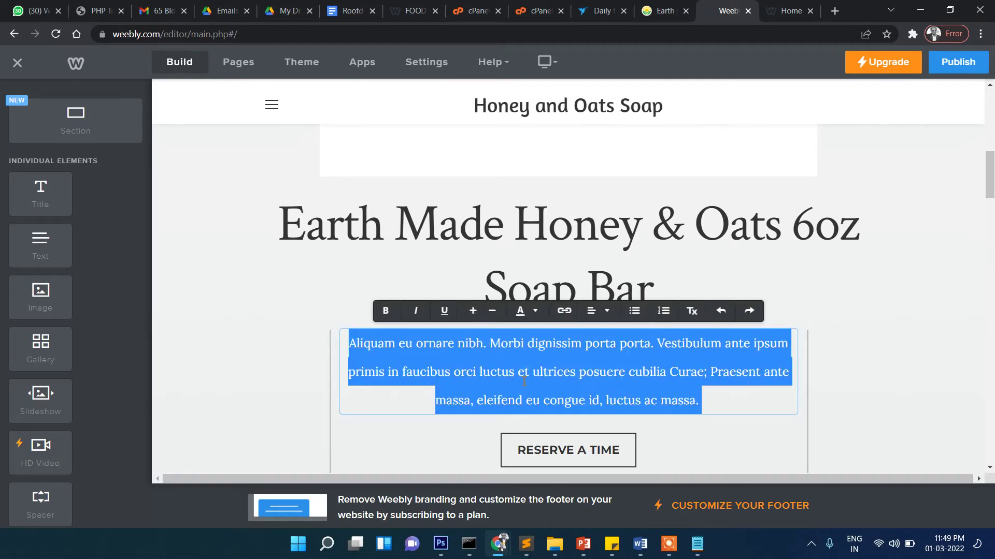
key("BackSpace")
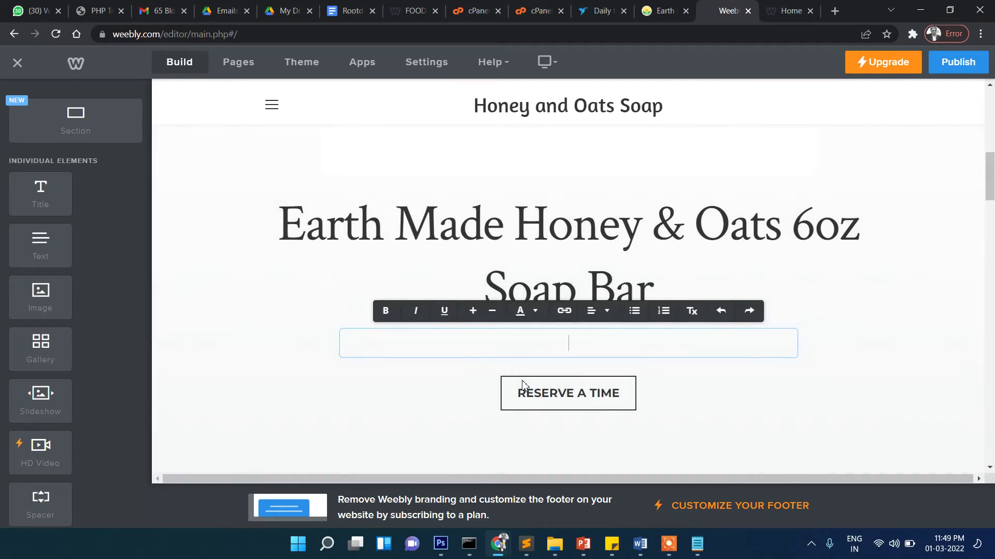
type("If you are looking for Soaps which  contains natura ingradients with blend of beautiy, you should go for Earthmade Honey and Oats Soap bar")
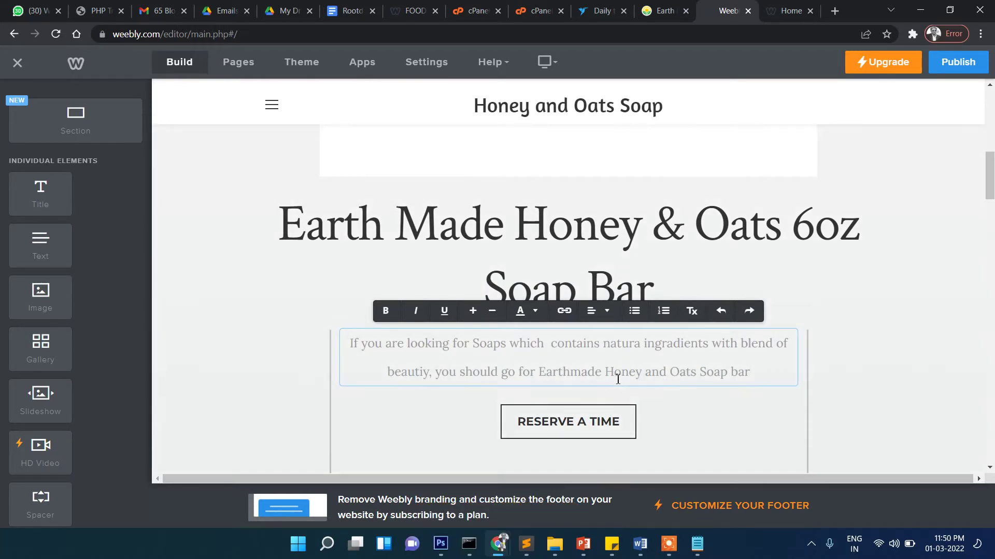
- Link the words "Honey and Oats Soap bar" in the paragraph to the honey-oats-6oz-soap-bar-2 product URL on earthmadeproduct.com
left_click_drag(606, 372, 754, 373)
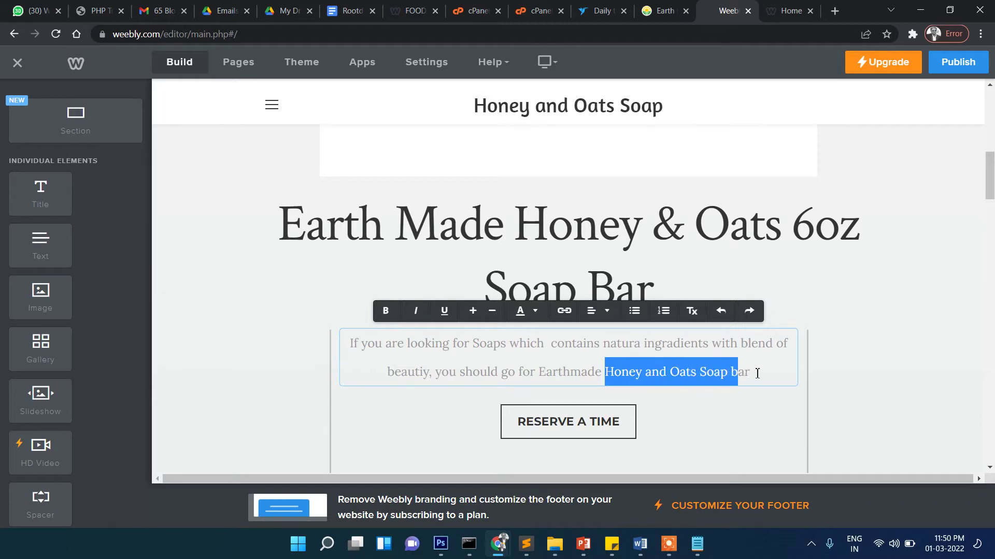
left_click(564, 311)
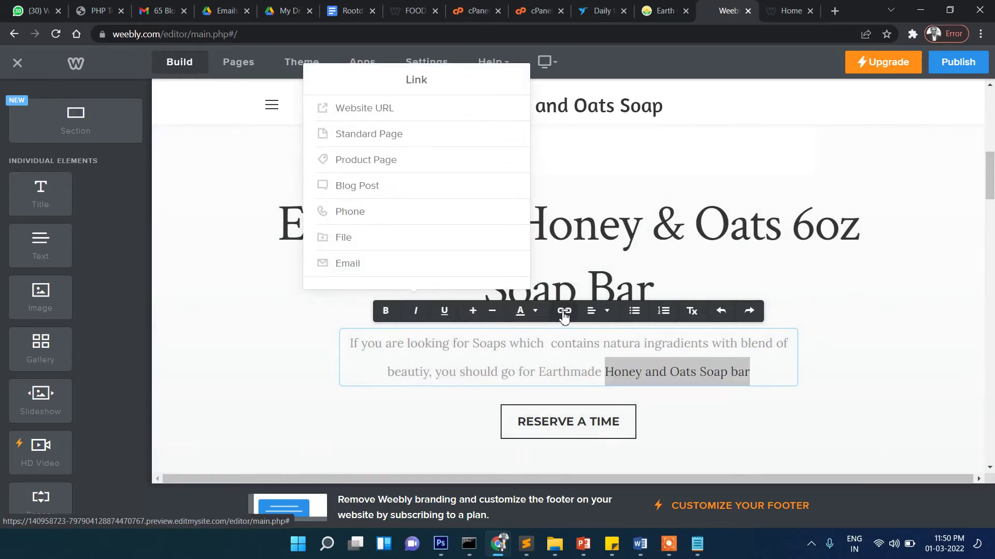
left_click(370, 119)
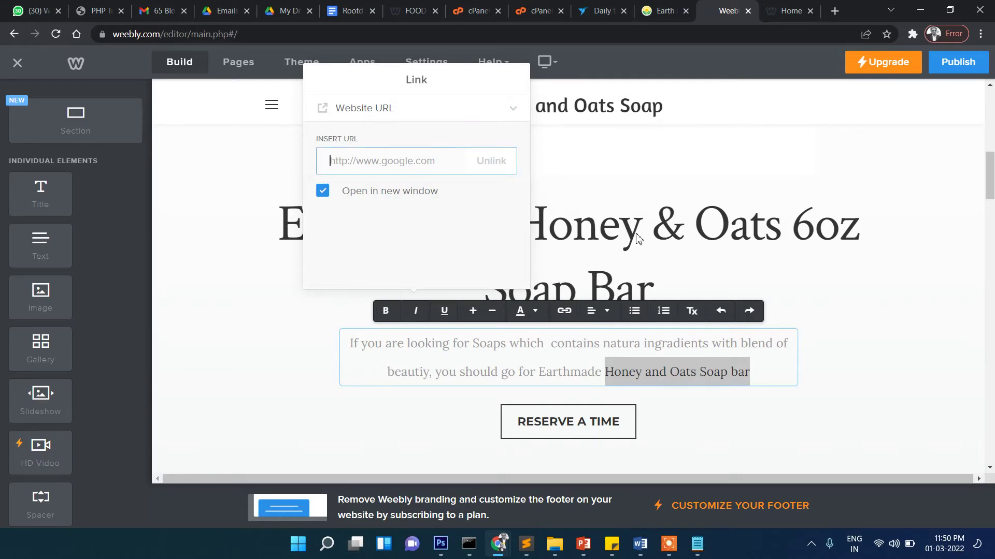
key("ctrl+v")
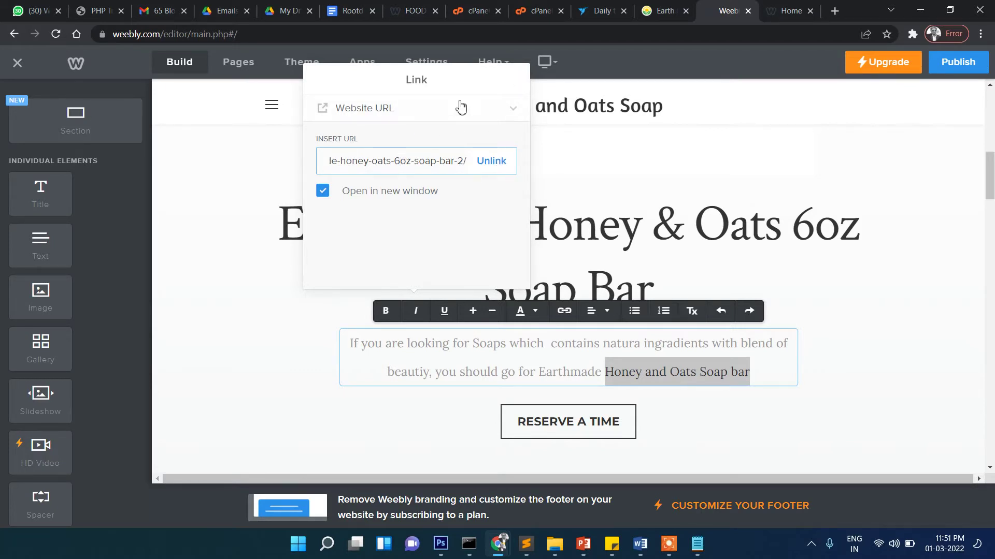
left_click(425, 81)
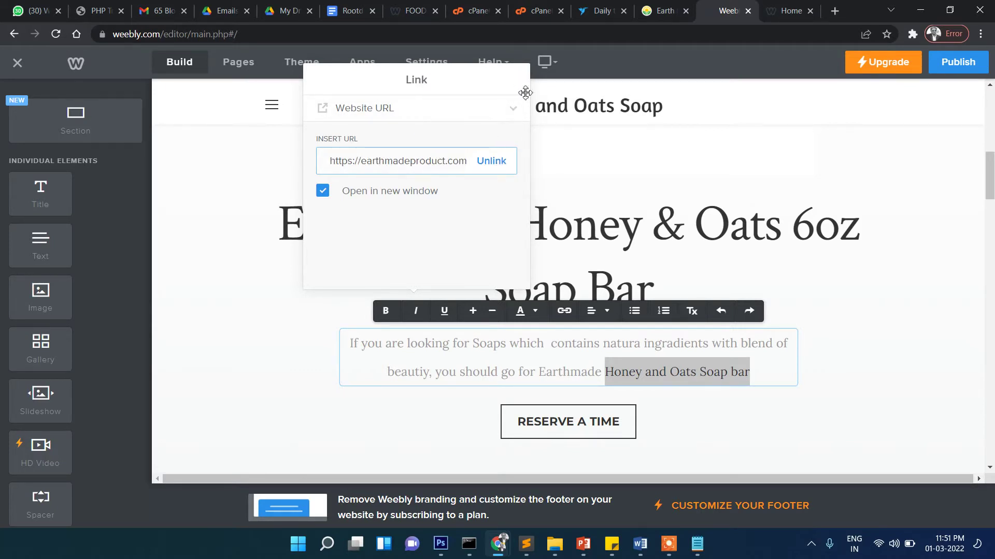
left_click(611, 162)
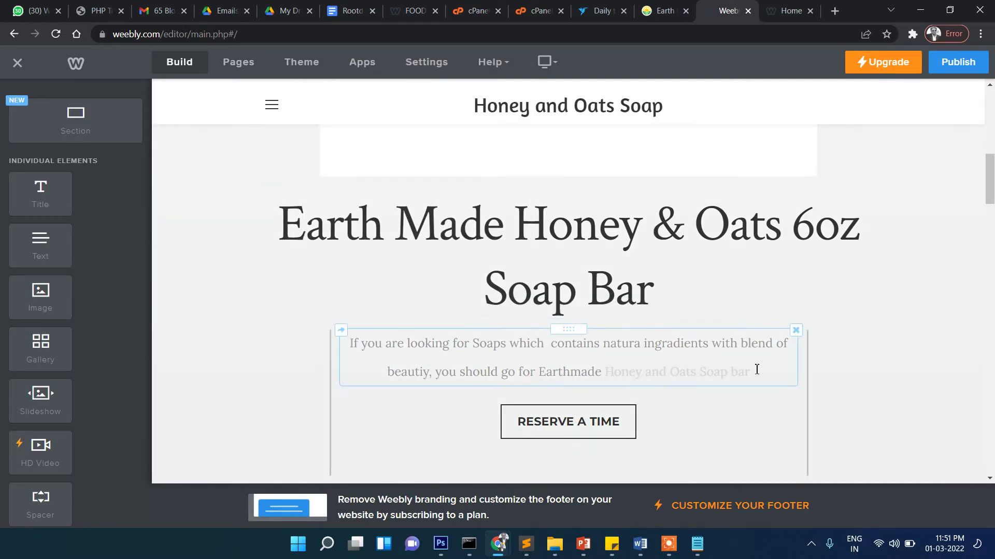
- Publish the website again with the edited title, image, heading and linked paragraph
scroll(688, 363, "down", 1)
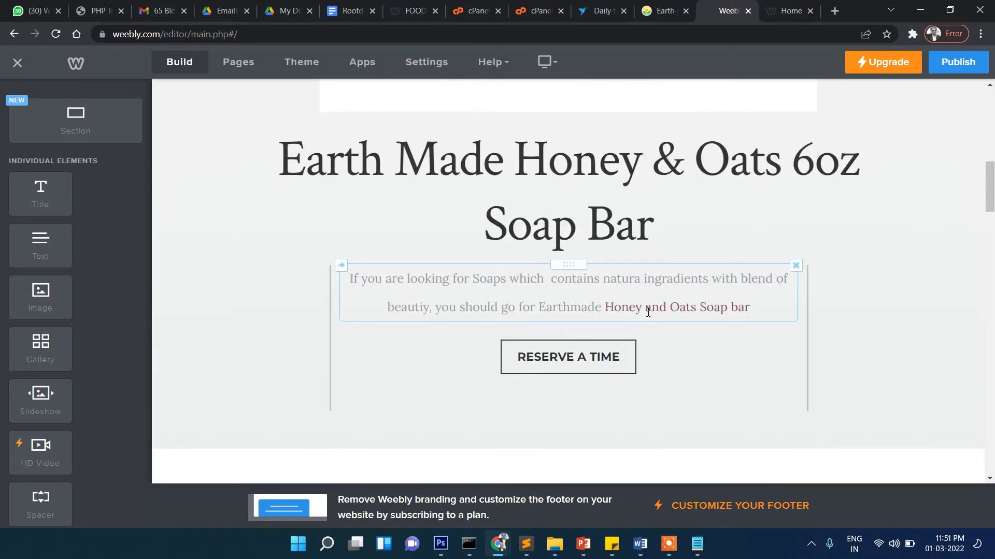
left_click(957, 63)
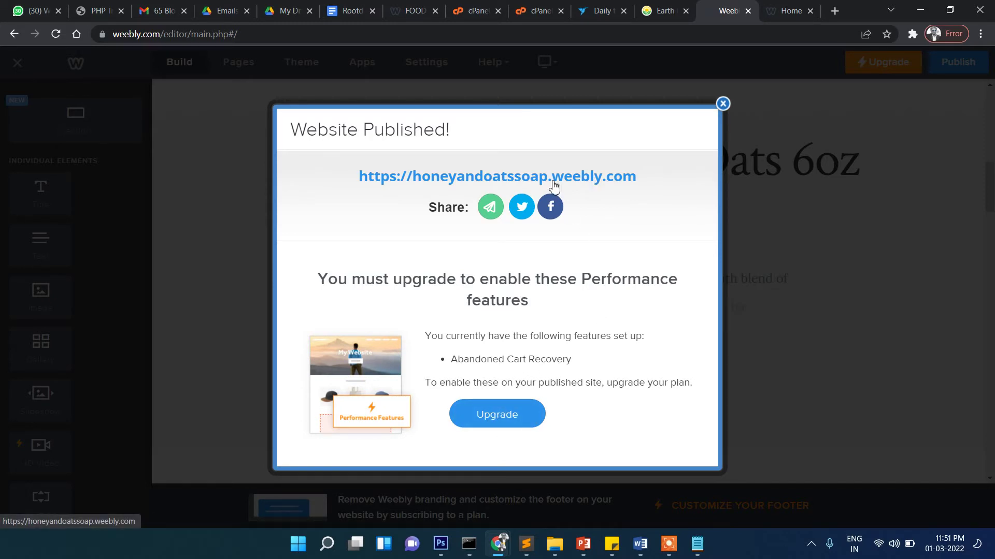
- Open the published site, test the "Honey and Oats Soap bar" link in its paragraph, and close the page it opens
left_click(617, 185, "ctrl")
left_click(745, 8)
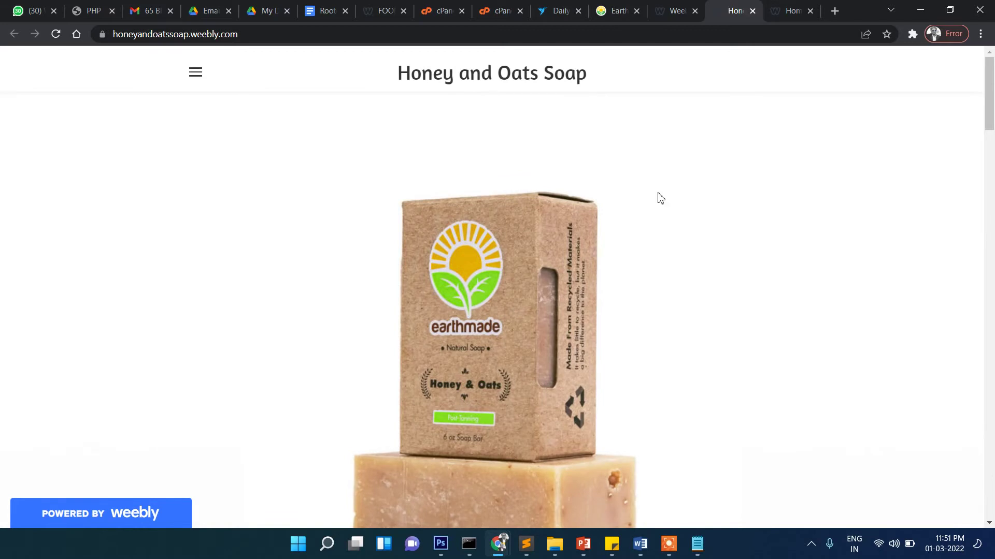
scroll(660, 199, "down", 10)
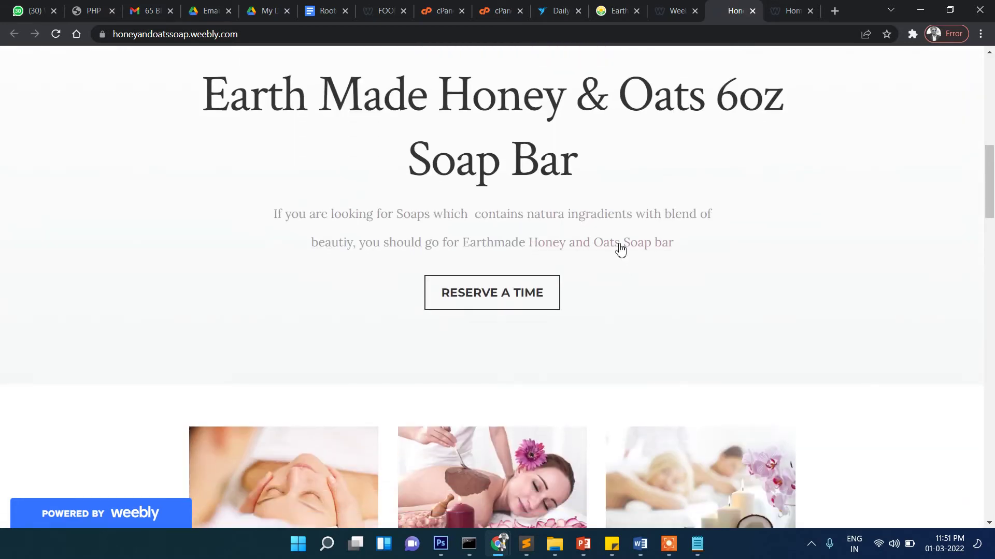
left_click(613, 250)
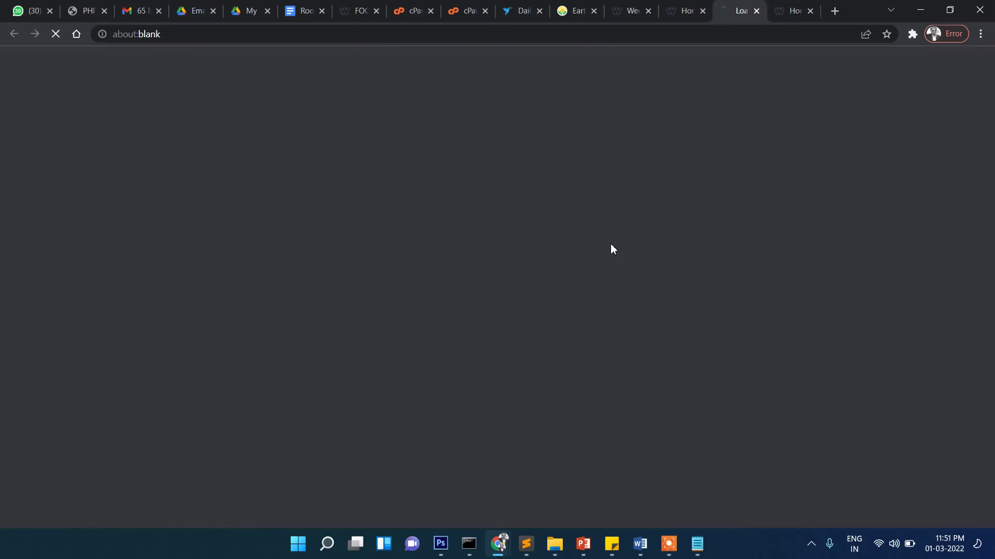
left_click(757, 12)
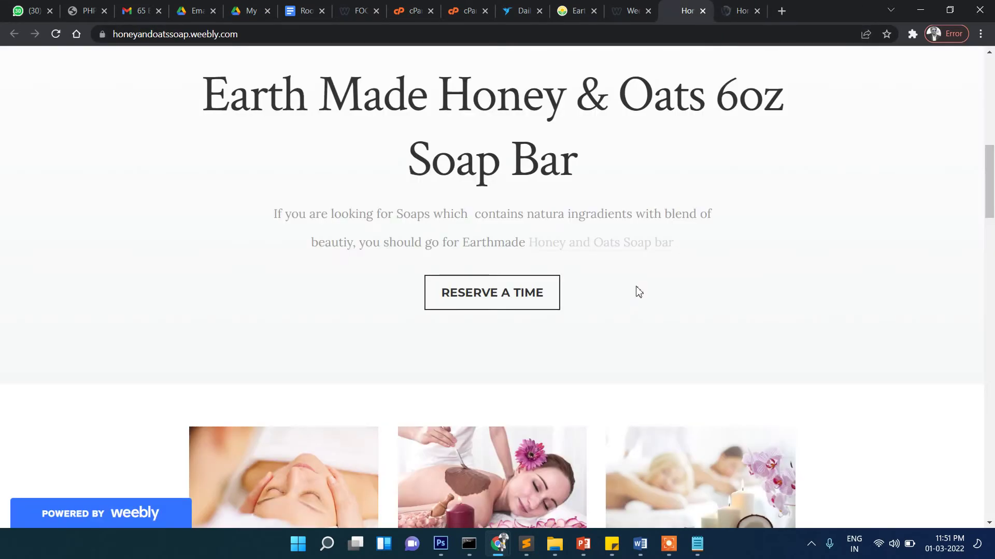
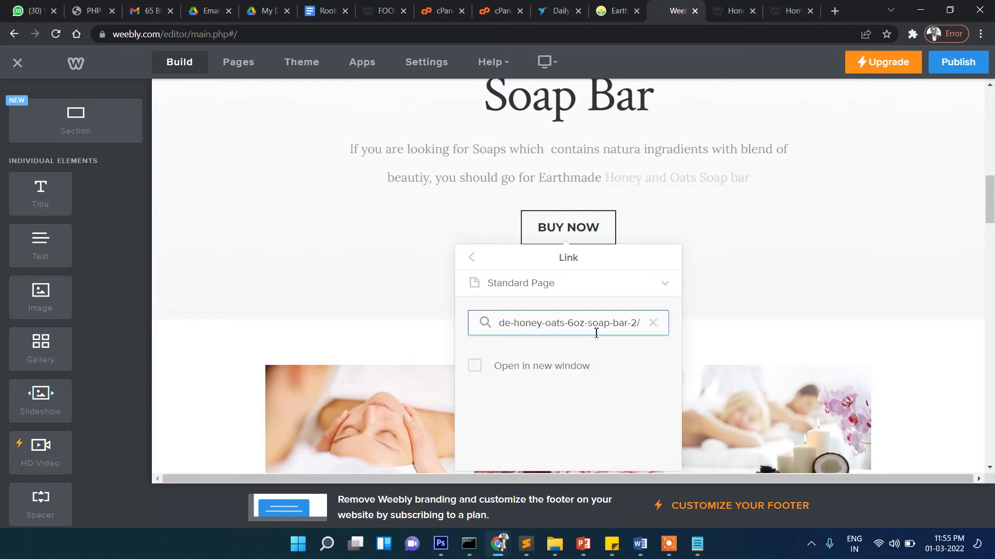
- Close the Buy Now button's link settings and publish the website with the renamed button
scroll(585, 316, "down", 4)
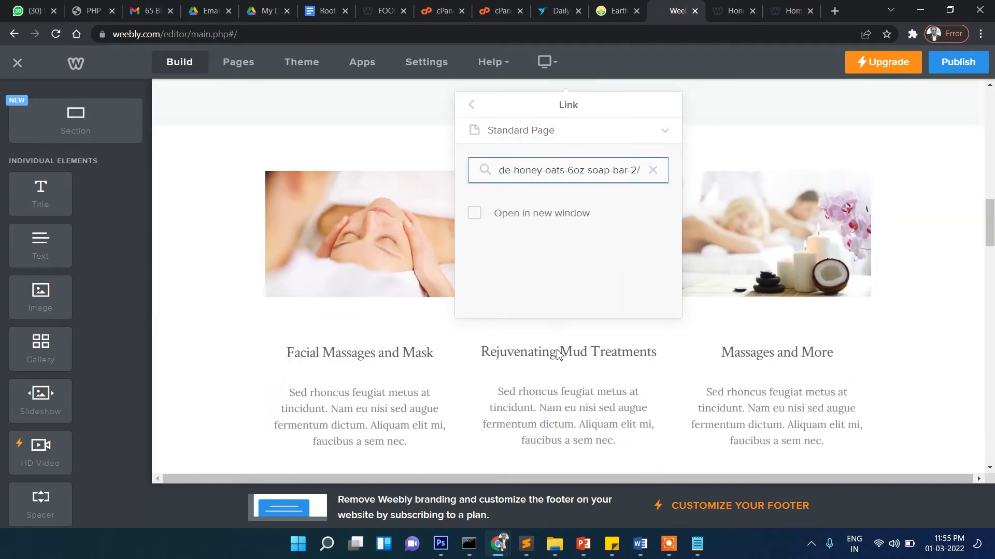
scroll(571, 299, "up", 1)
scroll(622, 280, "up", 2)
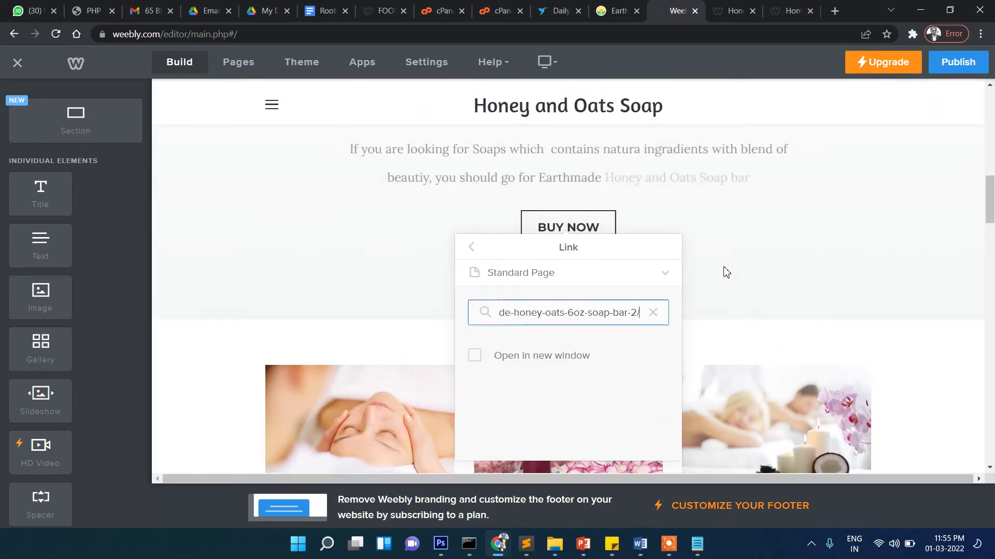
left_click(772, 268)
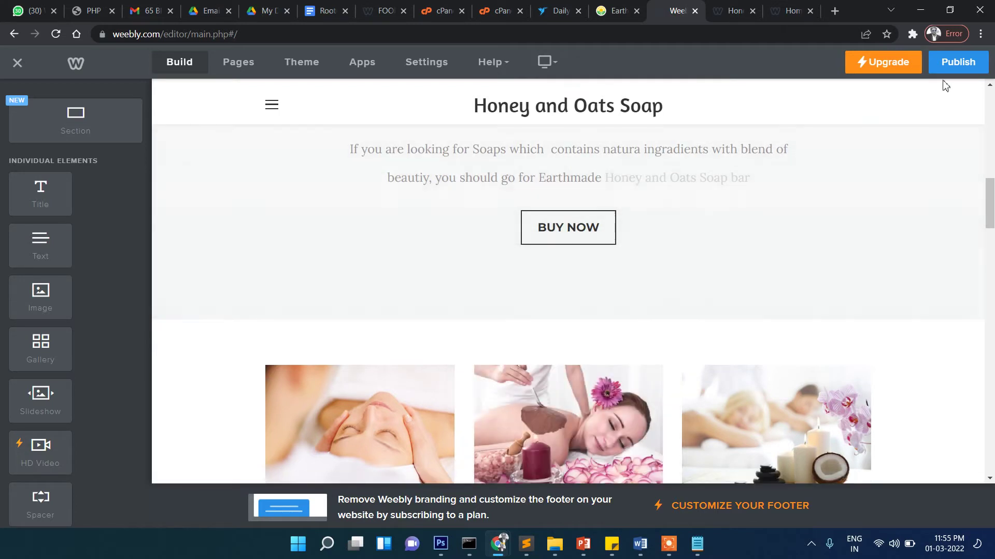
left_click(958, 64)
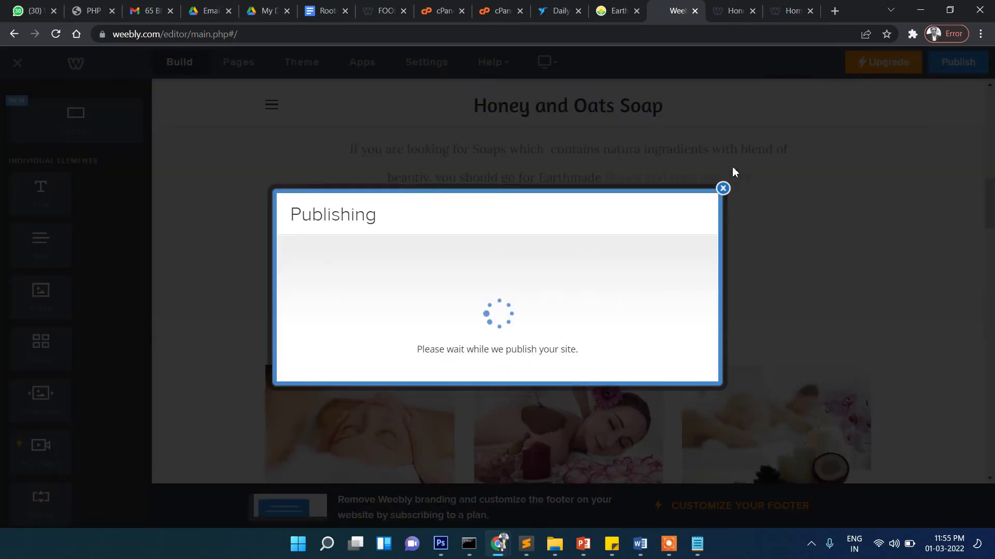
- Reload the live site, test where its Buy Now button leads, and return to the home page
left_click(731, 9)
left_click(56, 35)
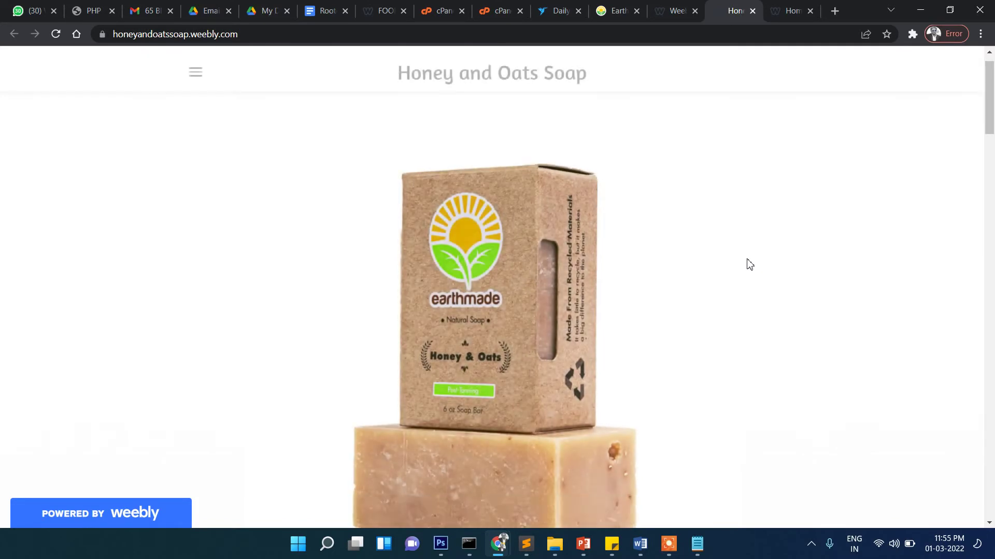
scroll(748, 266, "down", 10)
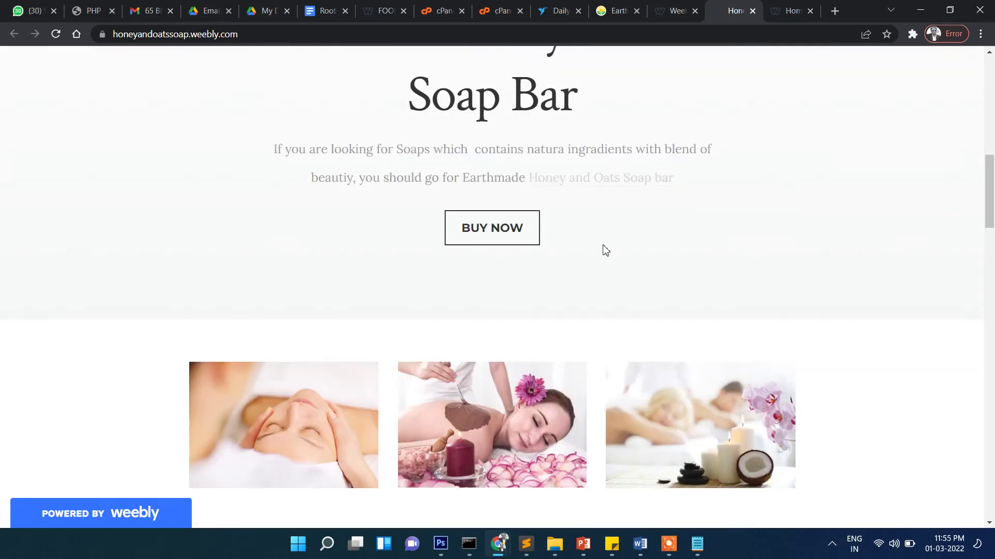
left_click(511, 228)
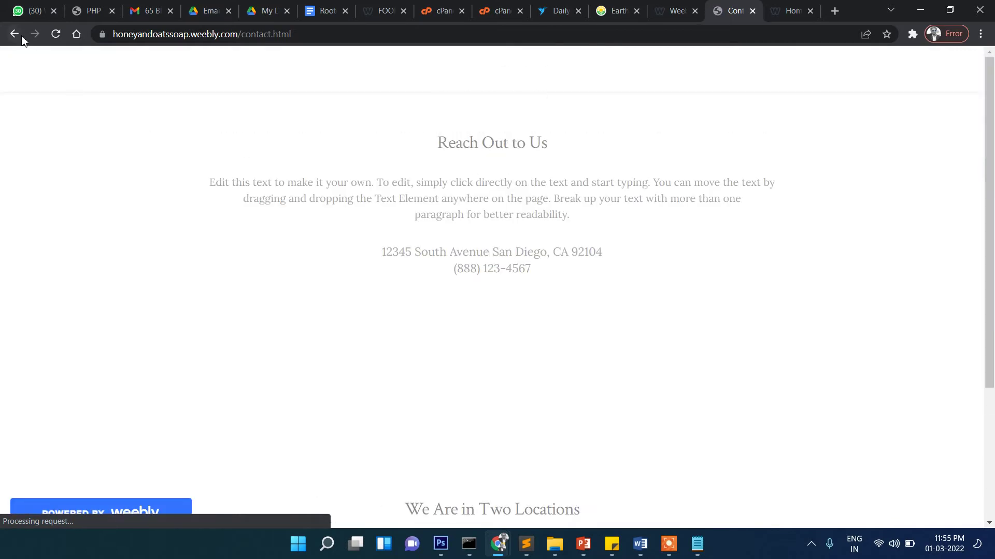
left_click(15, 34)
- Dismiss the publish message in the editor and open the standard page list in the Buy Now button's link settings
left_click(681, 6)
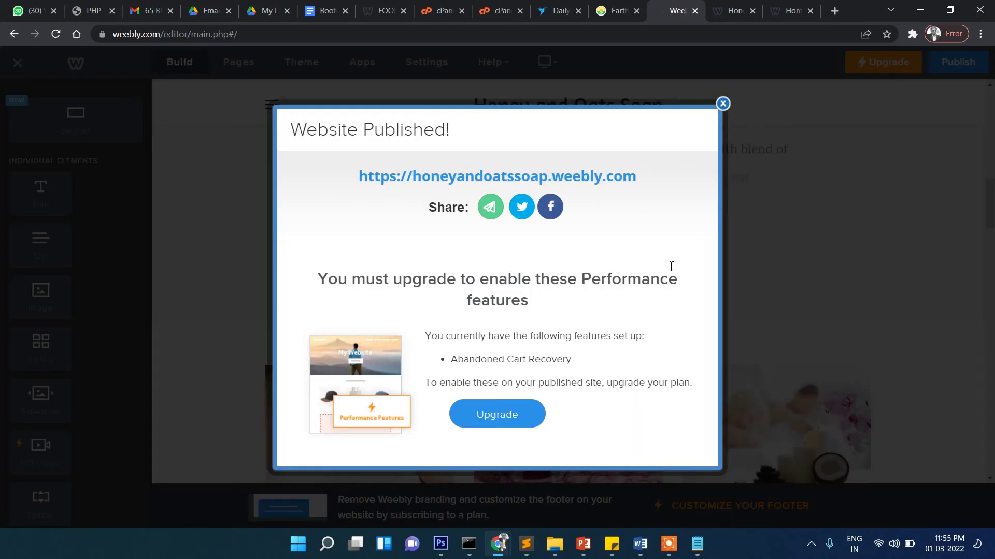
left_click(723, 106)
scroll(596, 202, "down", 1)
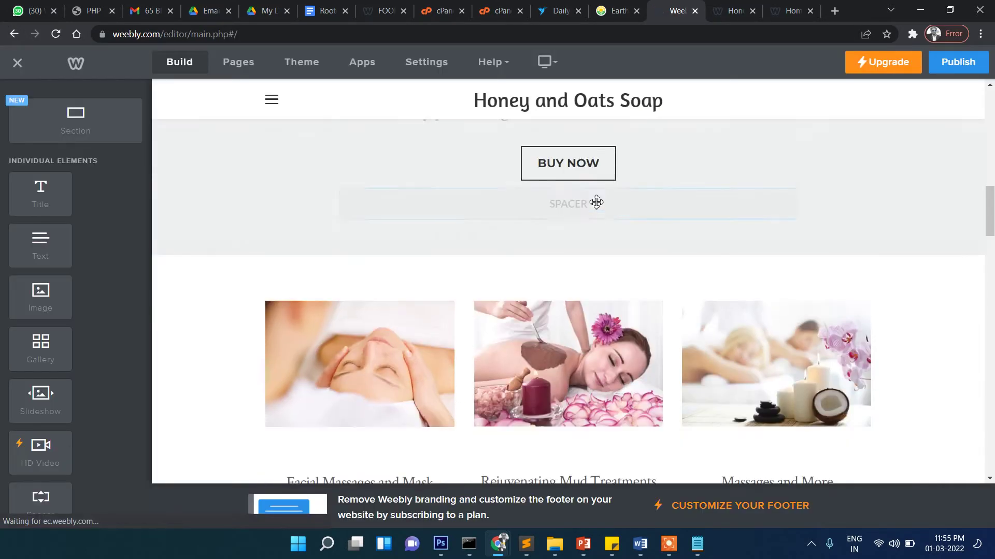
double_click(582, 163)
left_click(533, 260)
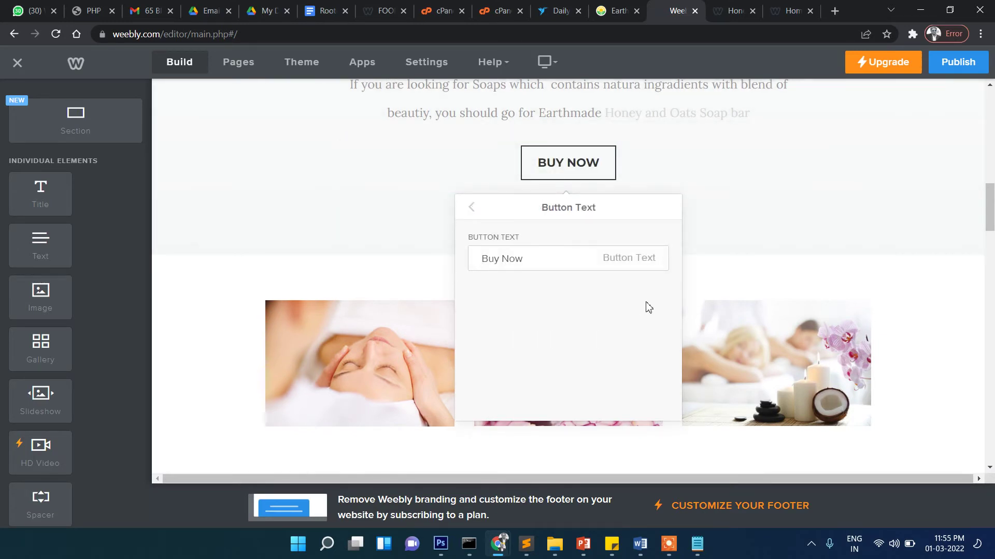
left_click(472, 207)
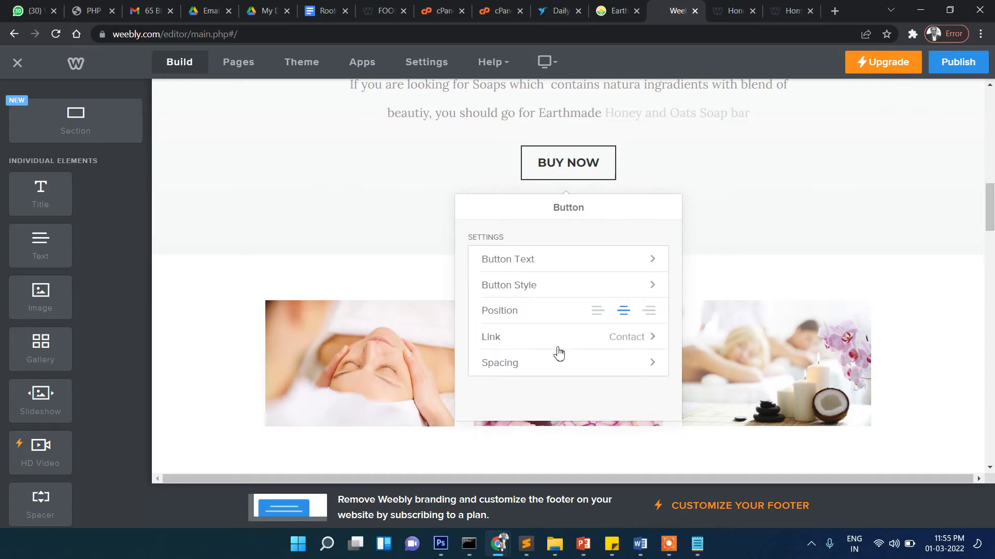
left_click(508, 336)
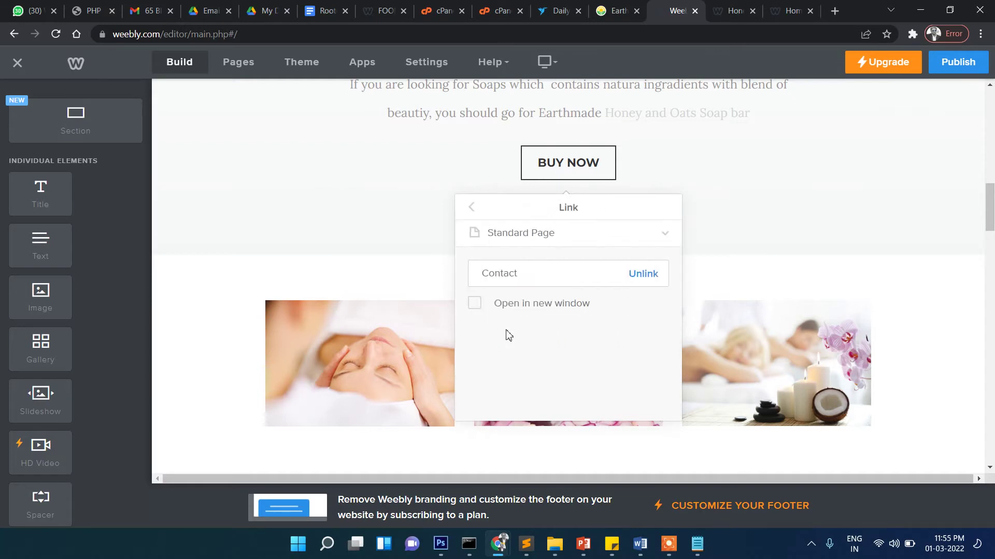
left_click(522, 272)
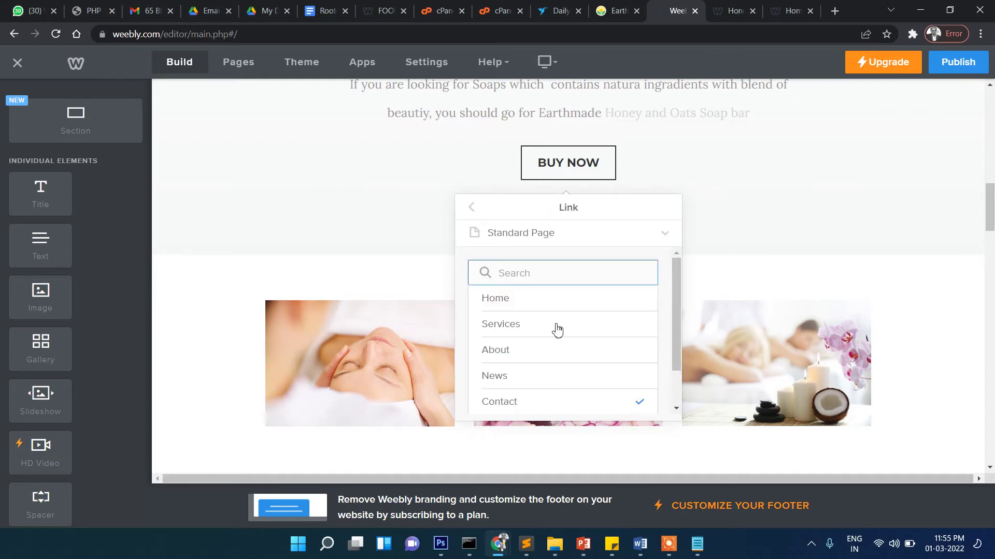
- Try to link the Buy Now button to the honey-oats-6oz-soap-bar-2 product URL through the standard page search
scroll(557, 330, "down", 5)
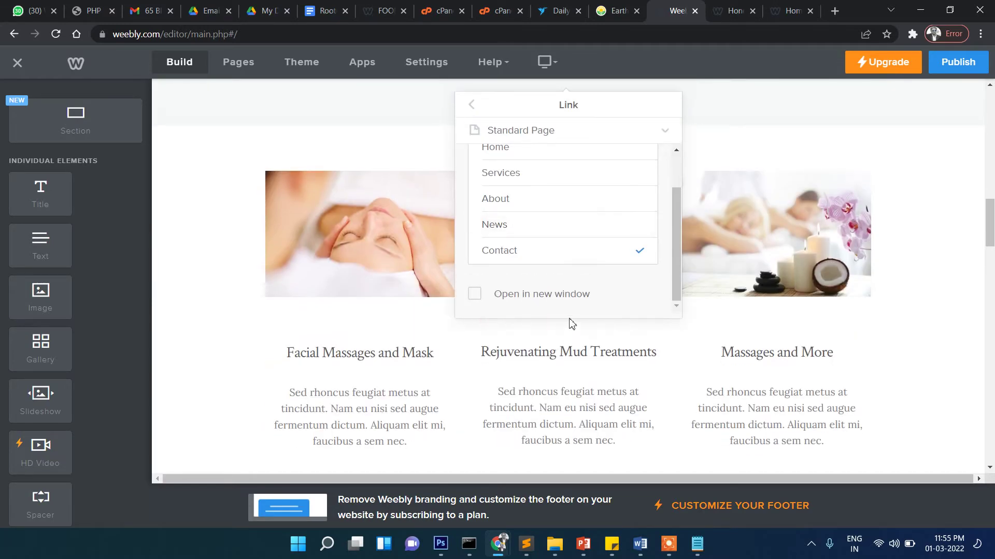
scroll(572, 325, "up", 1)
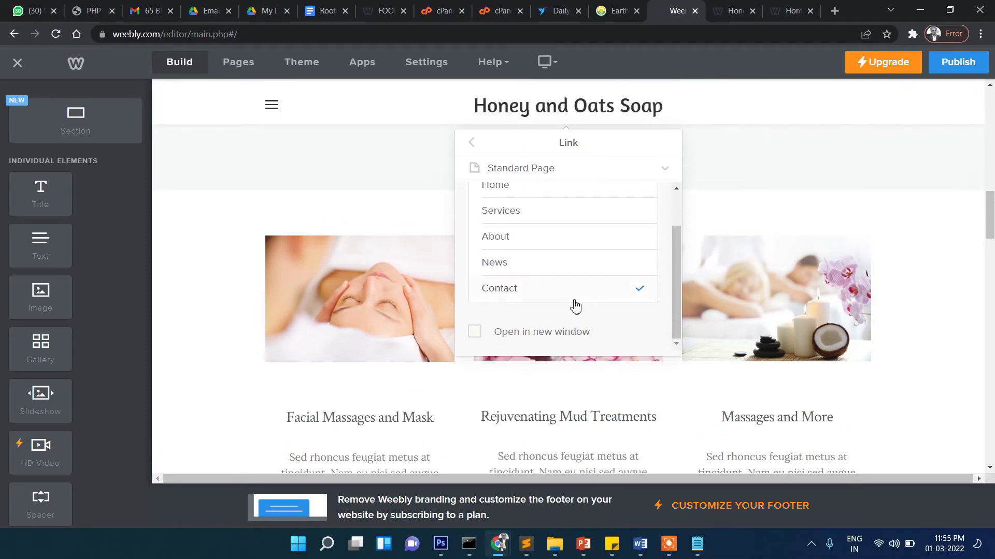
scroll(604, 289, "up", 3)
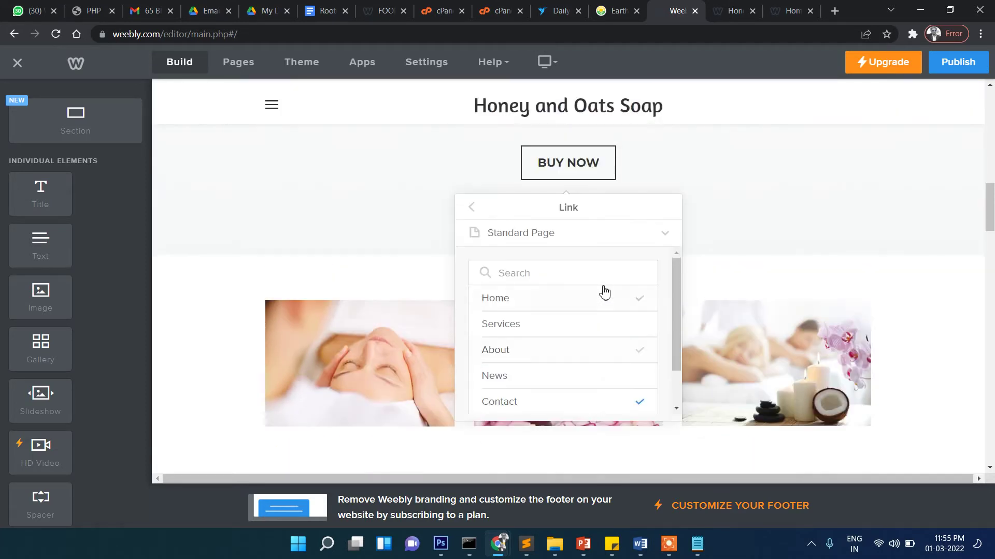
left_click(546, 273)
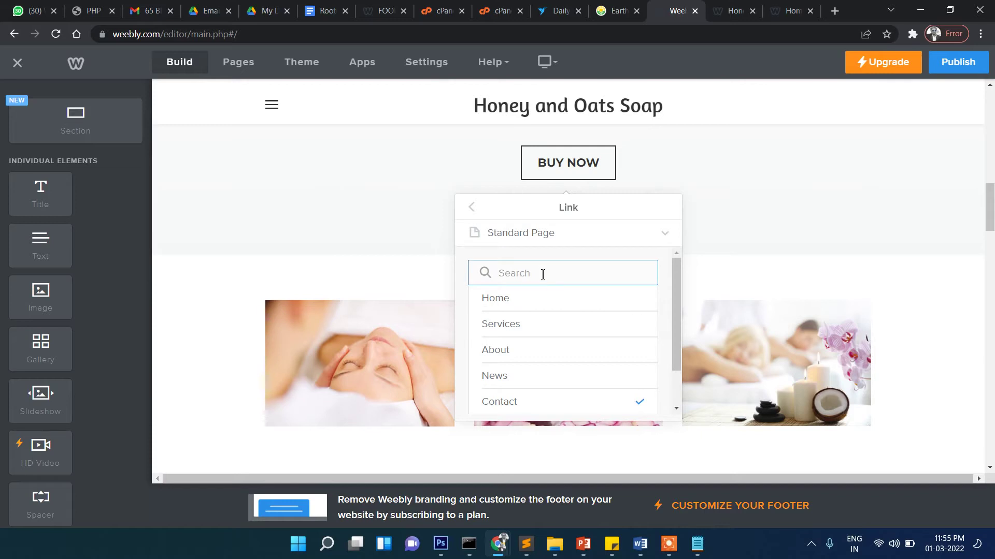
scroll(542, 280, "down", 2)
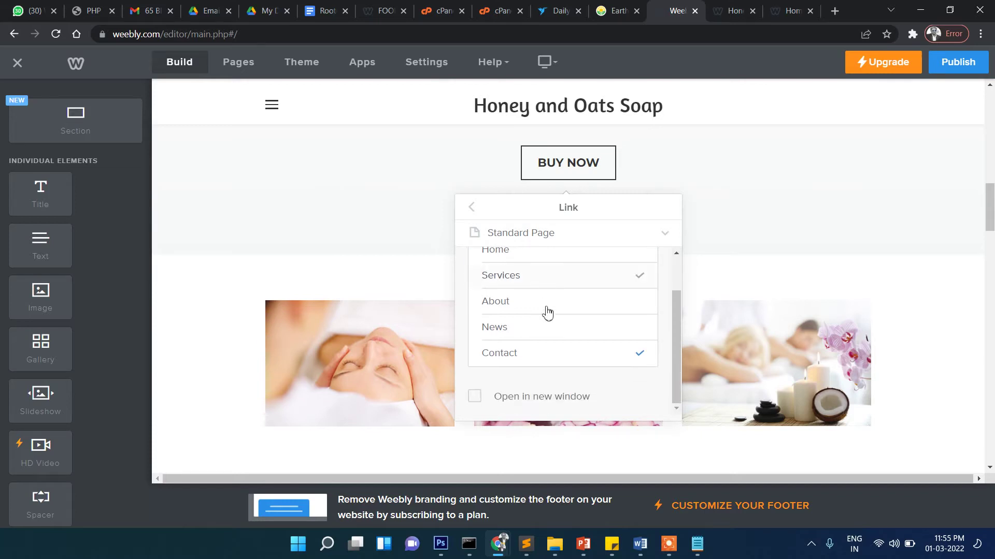
scroll(554, 320, "up", 1)
scroll(553, 320, "up", 1)
left_click(537, 275)
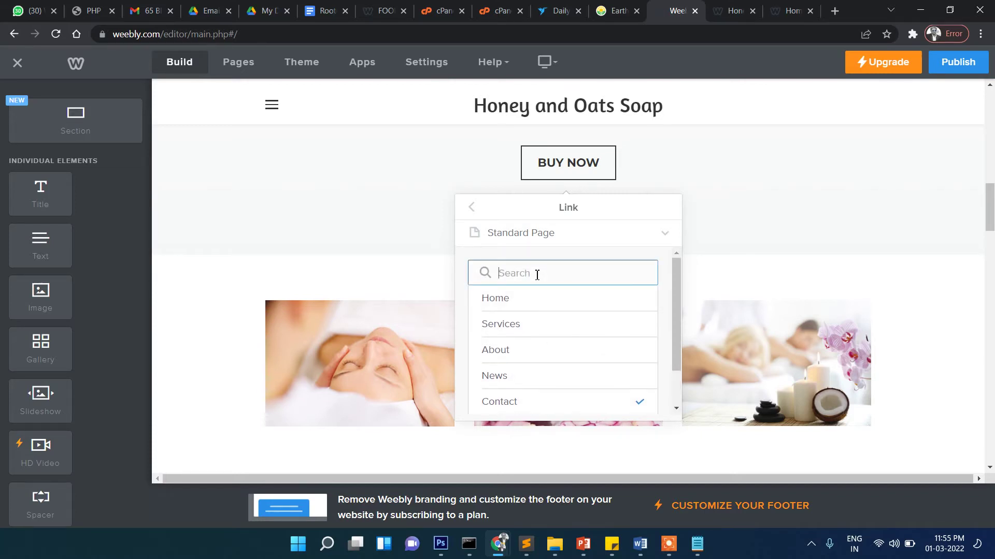
key("ctrl+v")
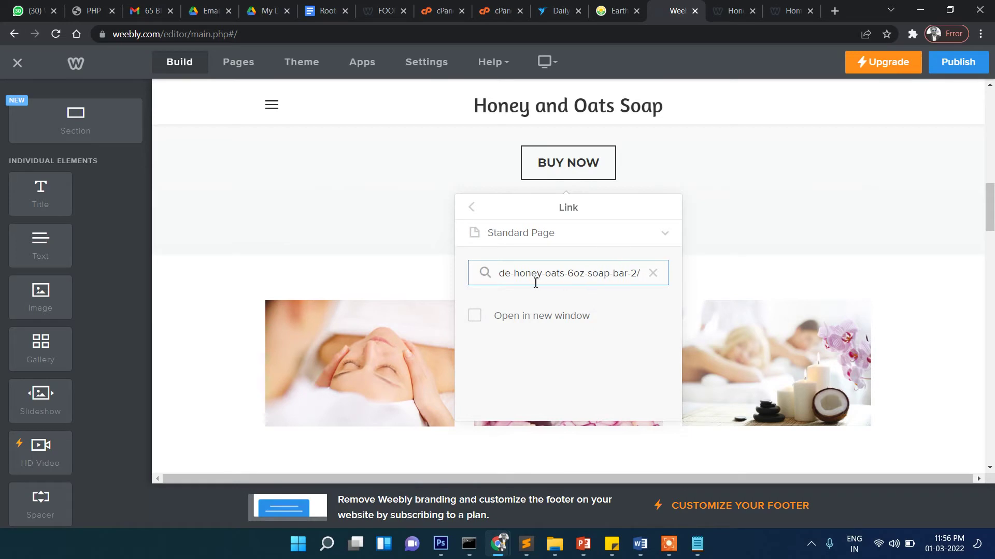
left_click_drag(483, 275, 462, 278)
left_click(453, 279)
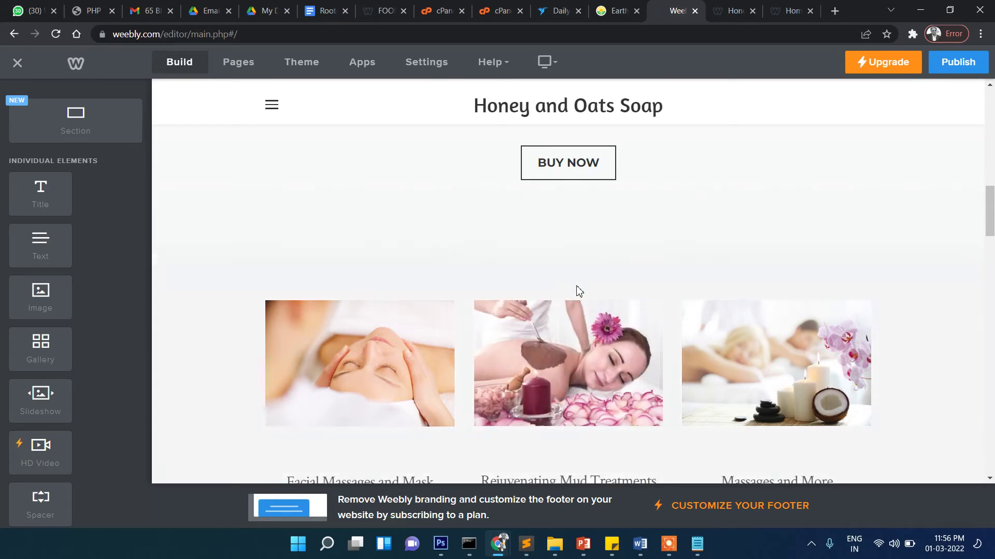
- Retry the product URL in the Buy Now button's standard page search, and switch the link type to Website URL
left_click(595, 158)
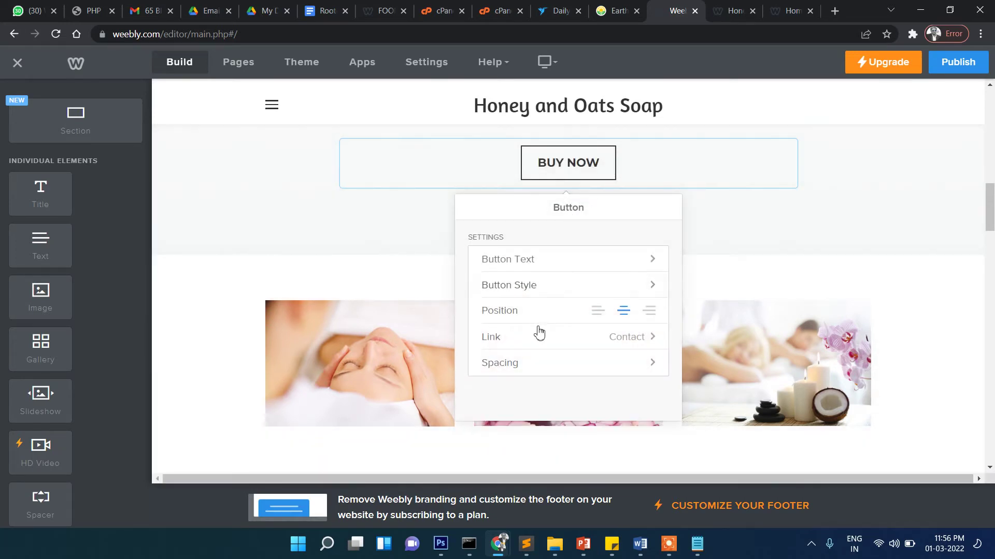
left_click(525, 340)
left_click(540, 274)
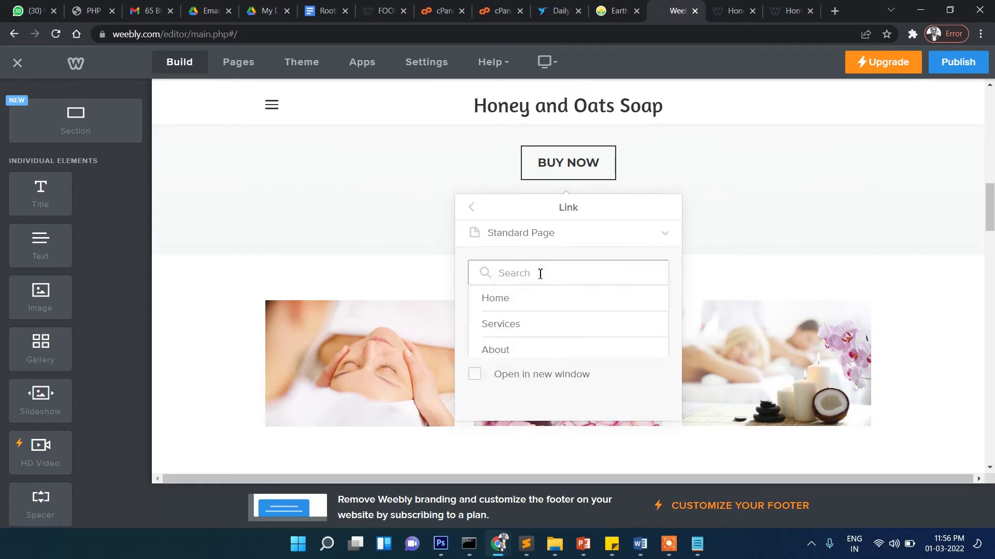
key("ctrl+v")
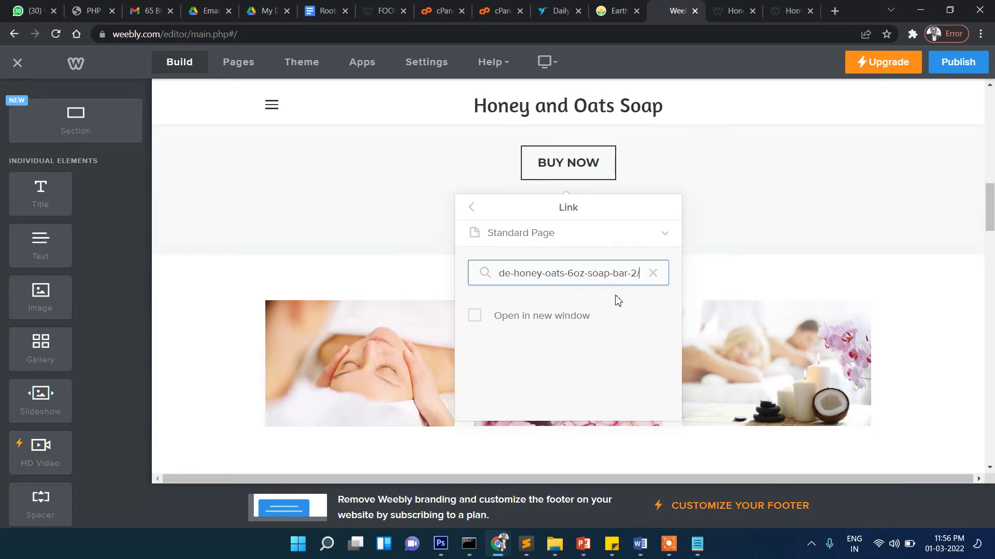
left_click(659, 234)
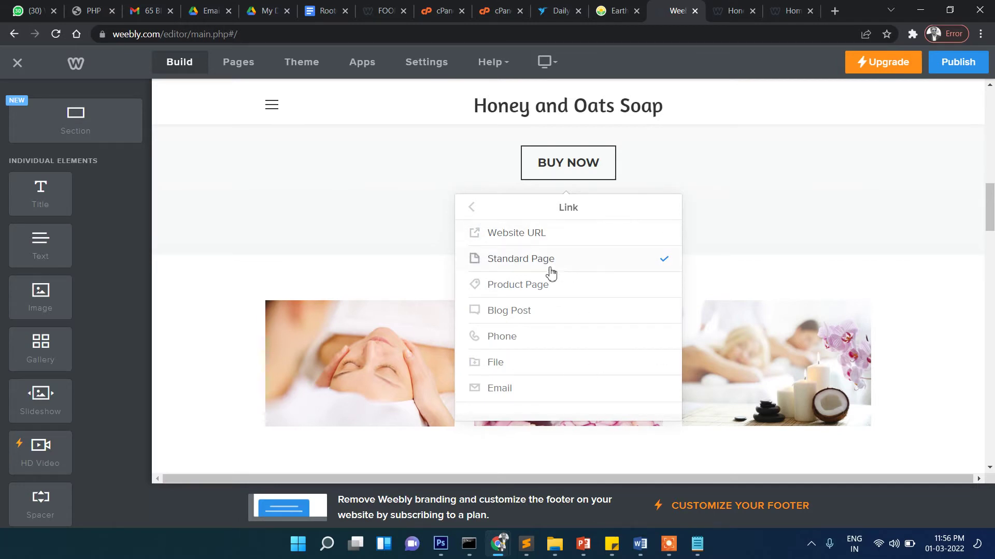
left_click(536, 239)
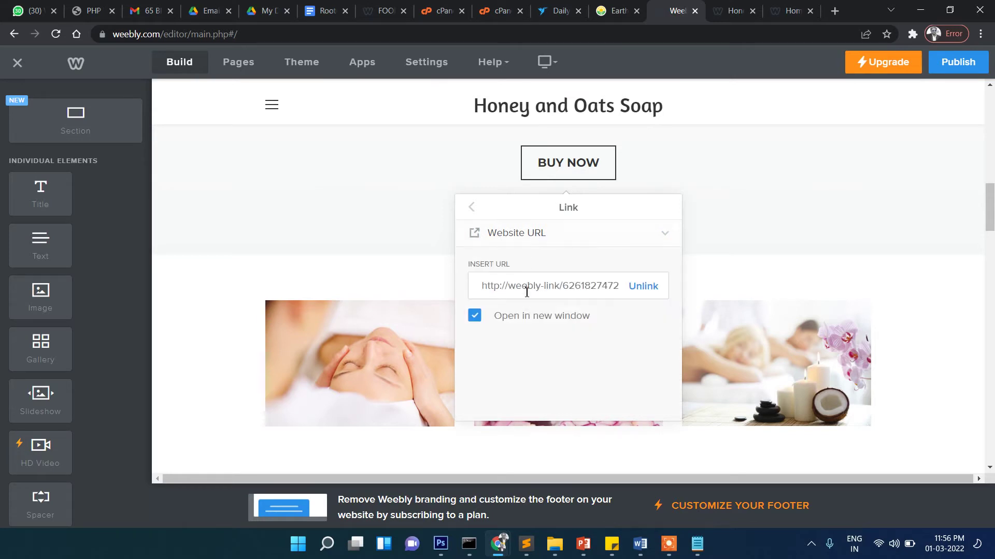
left_click(550, 286)
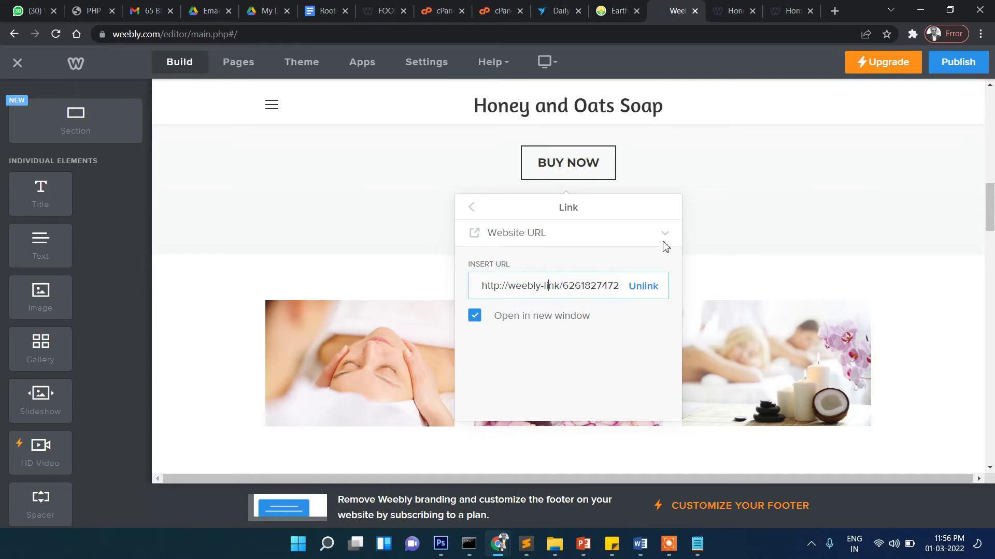
left_click(774, 207)
- Publish the website again and open the live site in a fresh tab, closing the older copies of it
left_click(958, 62)
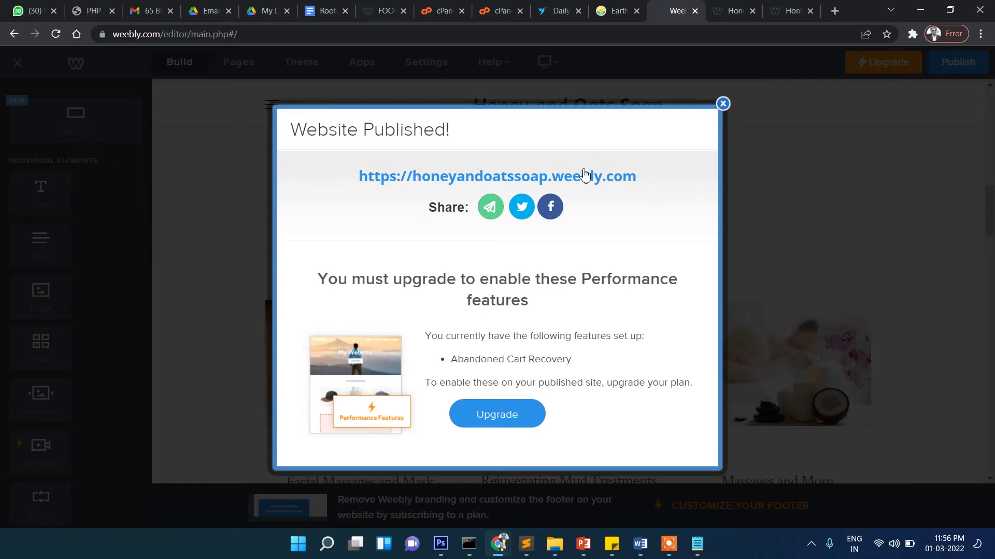
left_click(585, 175)
left_click(744, 10)
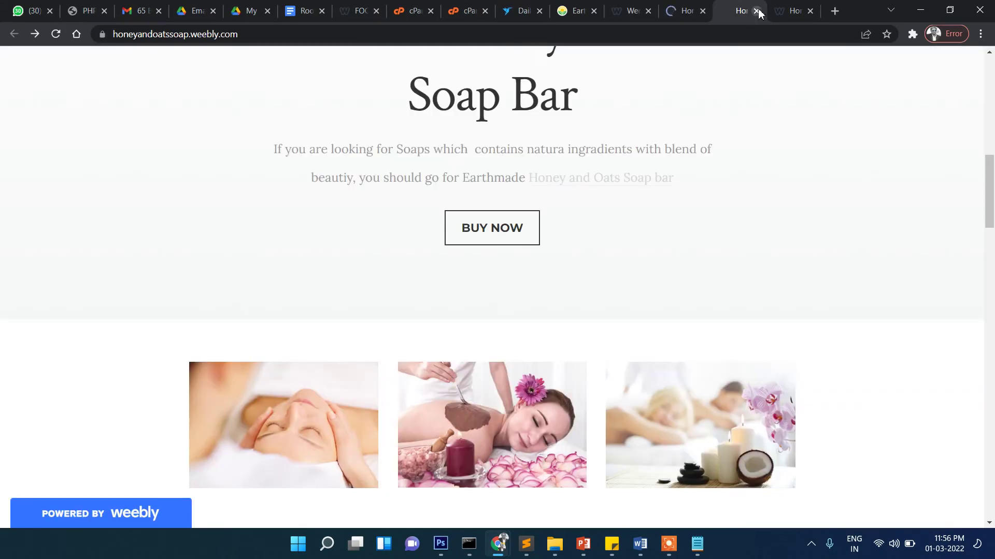
left_click(757, 10)
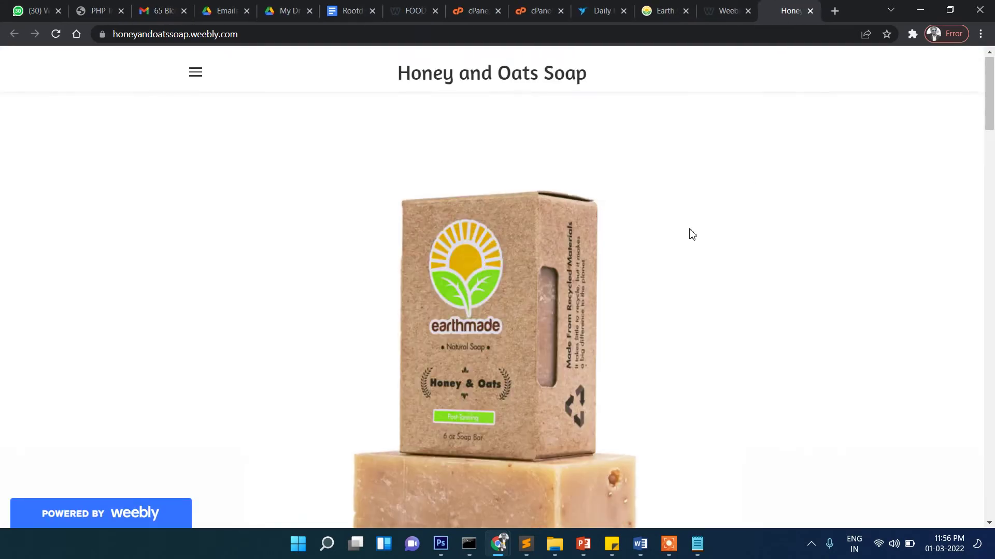
- Test the Buy Now button on the live site, close the page it opens and reload the home page
scroll(689, 233, "down", 10)
left_click(489, 284)
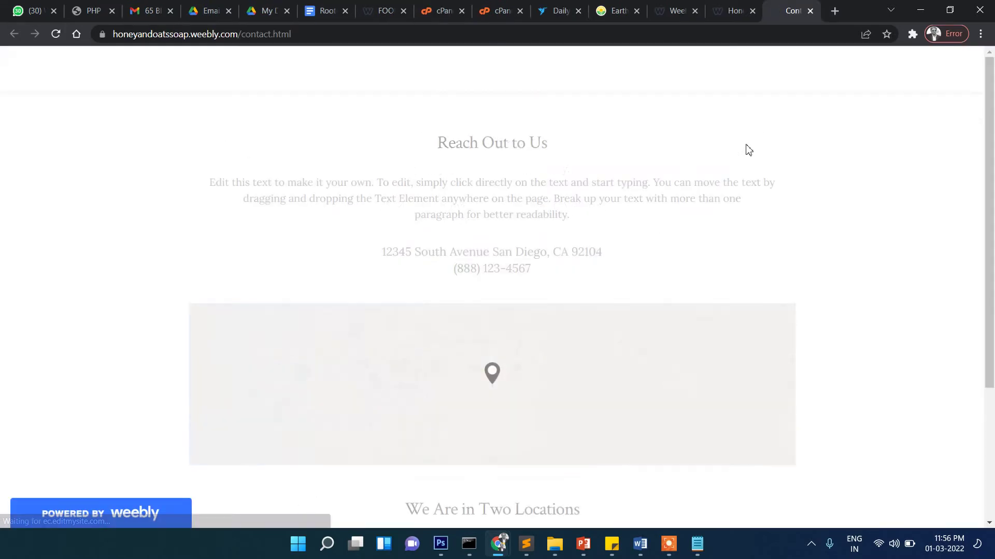
left_click(809, 11)
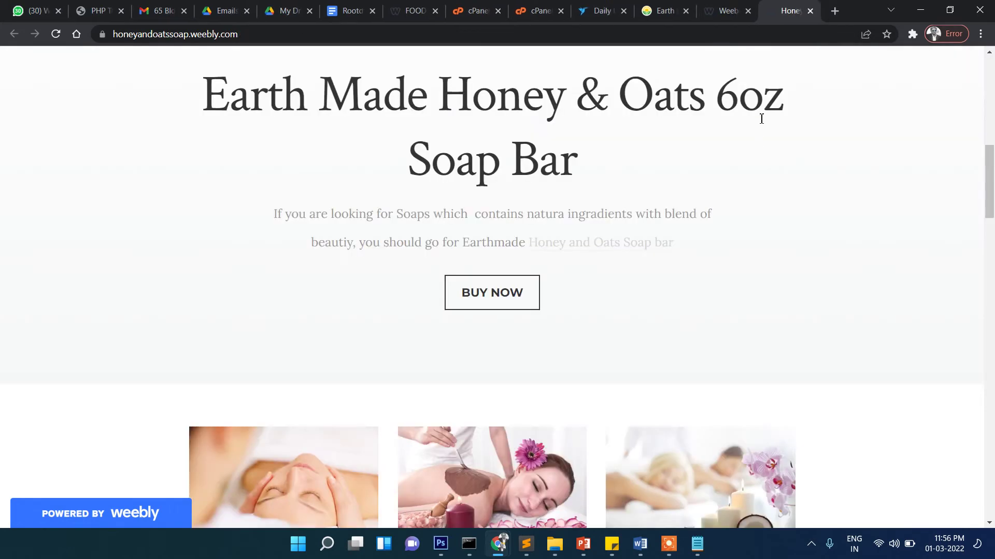
scroll(652, 185, "up", 2)
left_click(56, 34)
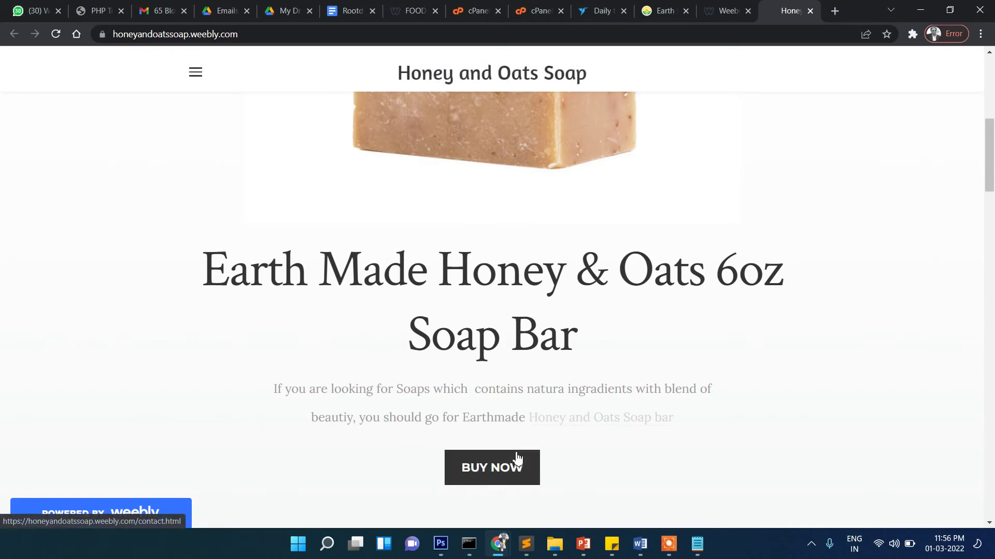
- Dismiss the publish message in the editor and link the Buy Now button to the Website URL earthmadeproduct.com/product/earth-made-honey-oats-6oz-soap-bar-2/
left_click(728, 9)
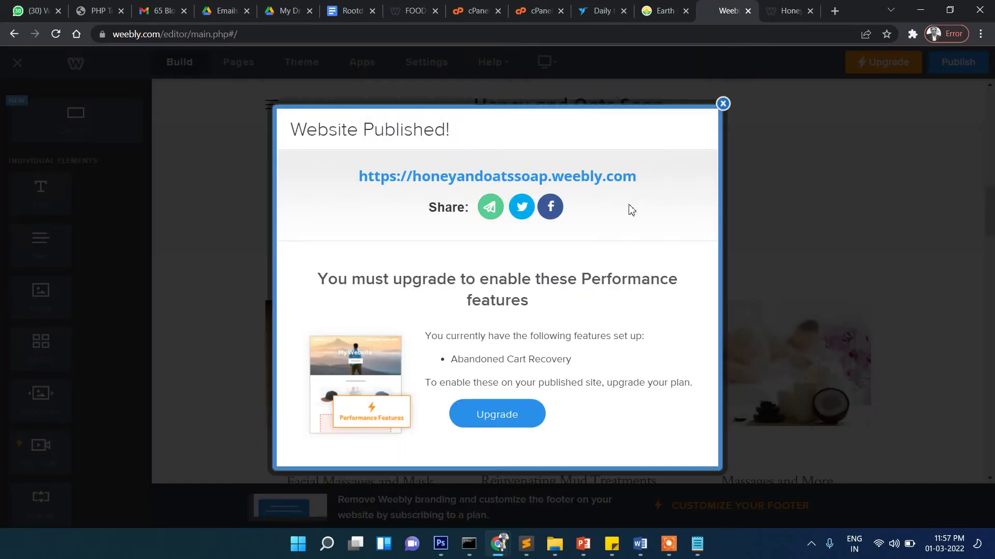
left_click(724, 104)
double_click(582, 162)
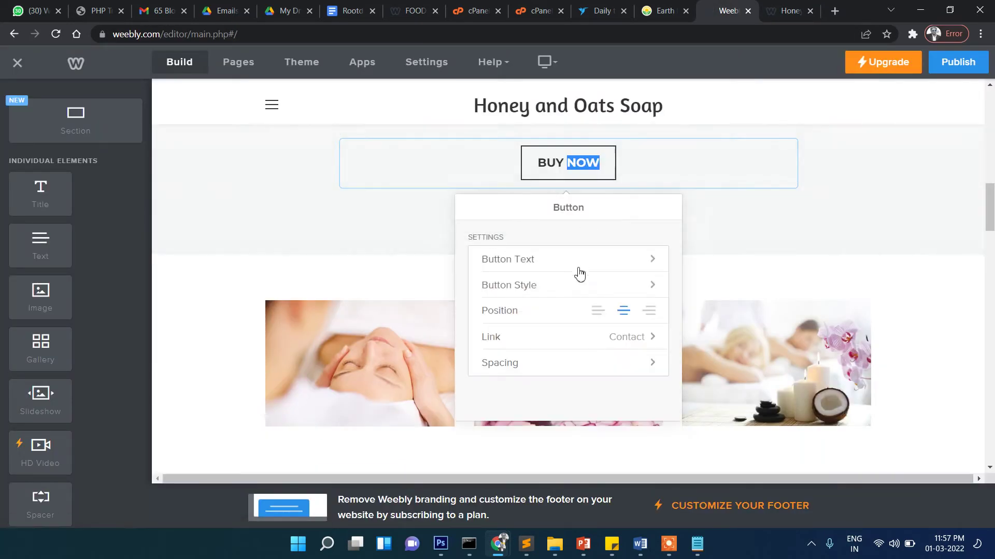
left_click(521, 338)
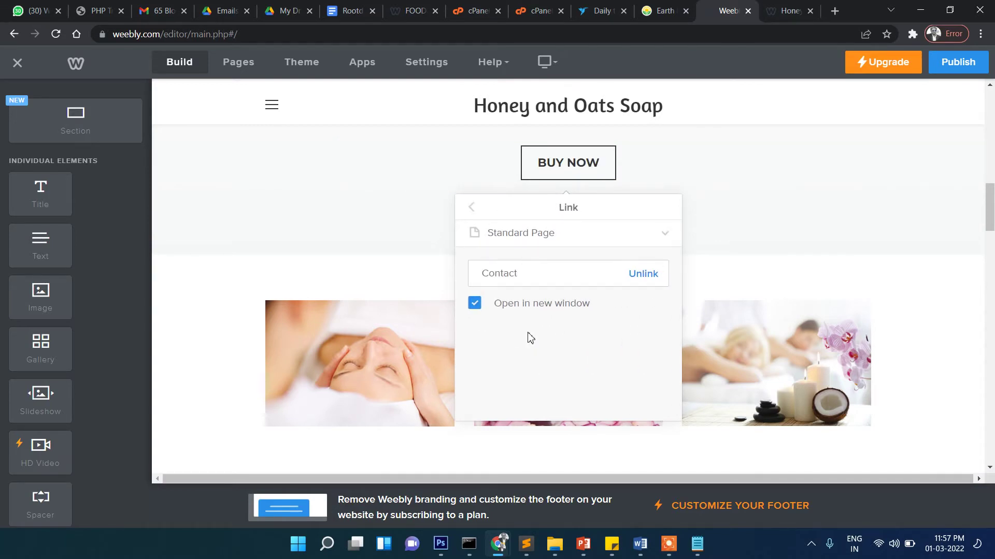
left_click(665, 236)
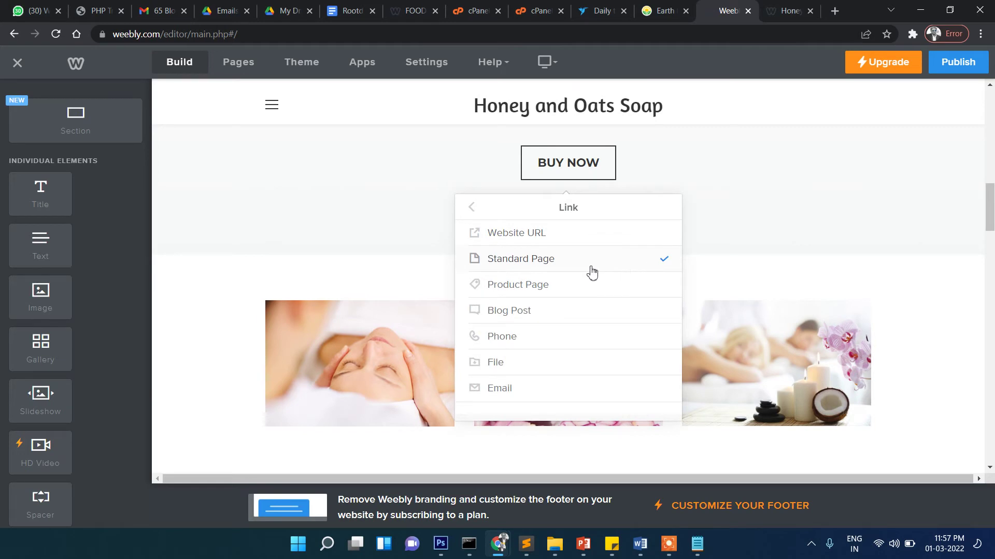
left_click(670, 231)
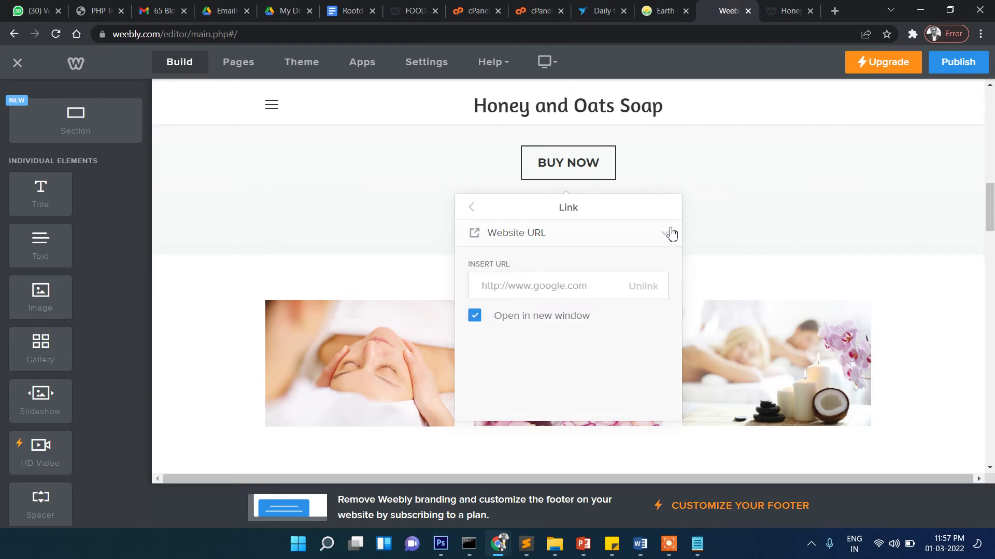
left_click(553, 281)
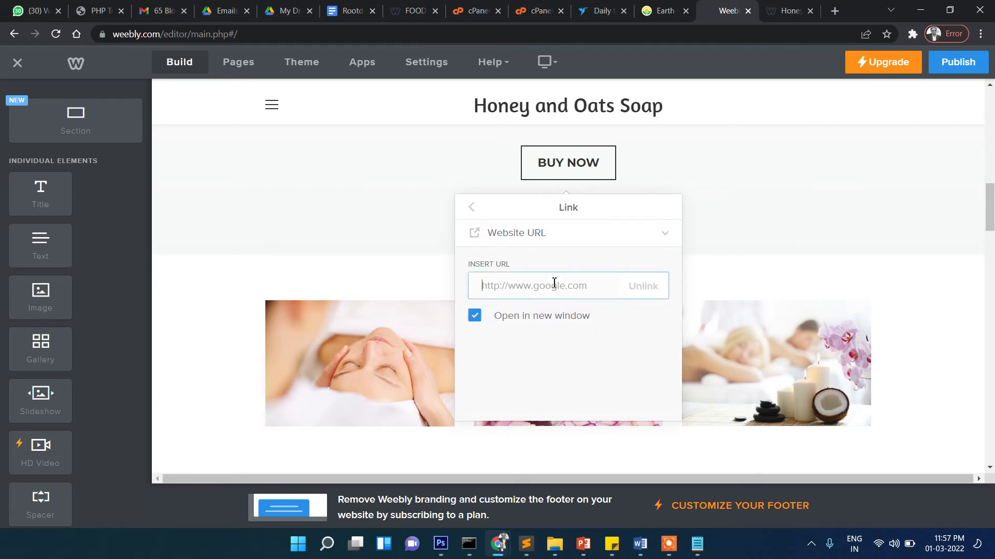
key("ctrl+v")
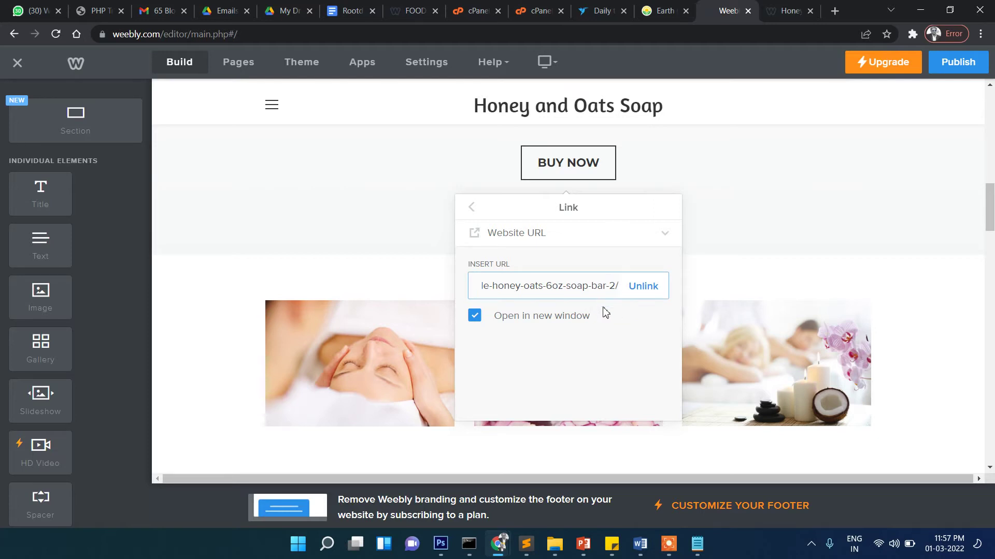
left_click(592, 247)
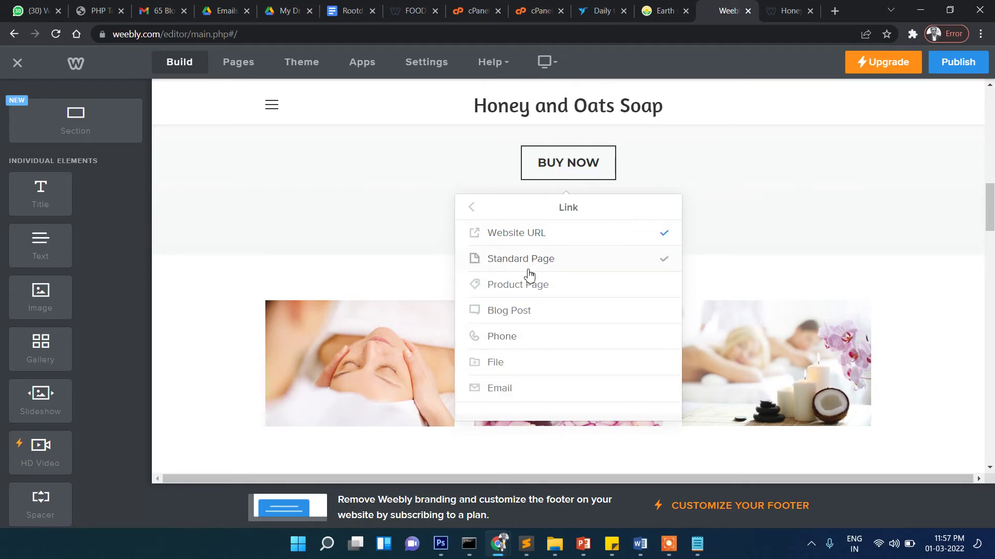
left_click(811, 202)
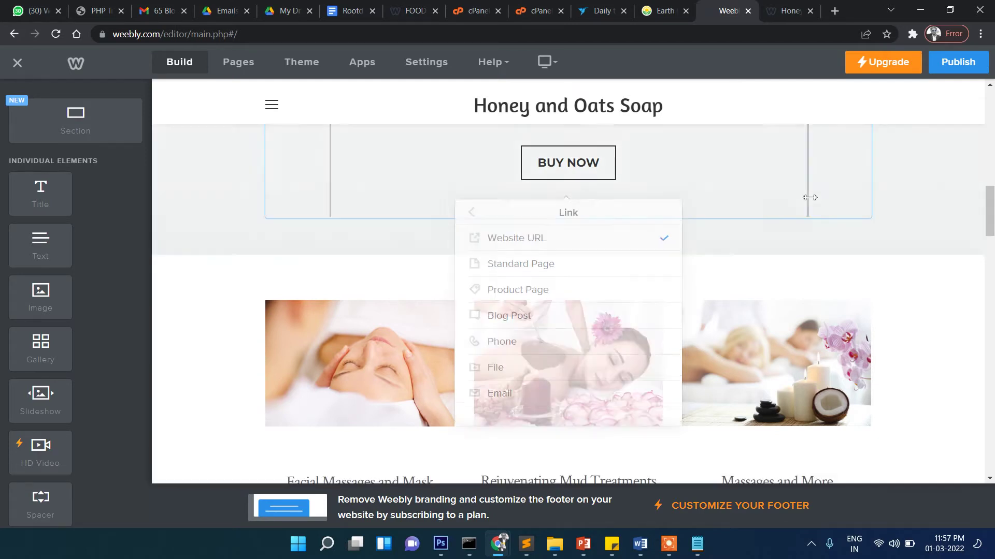
- Publish the website again and test the Buy Now button on the live site, closing the product page it opens
left_click(952, 65)
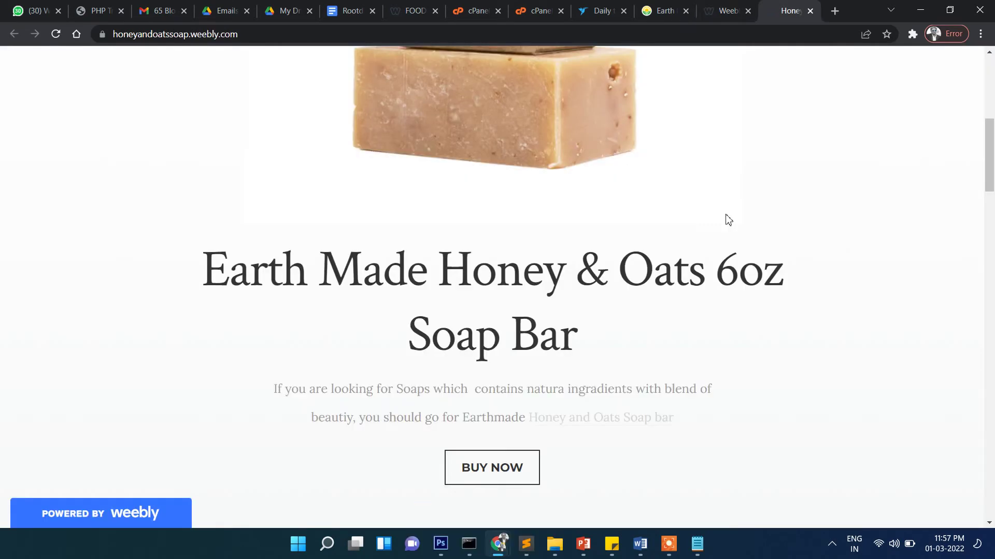
scroll(689, 226, "down", 2)
left_click(728, 10)
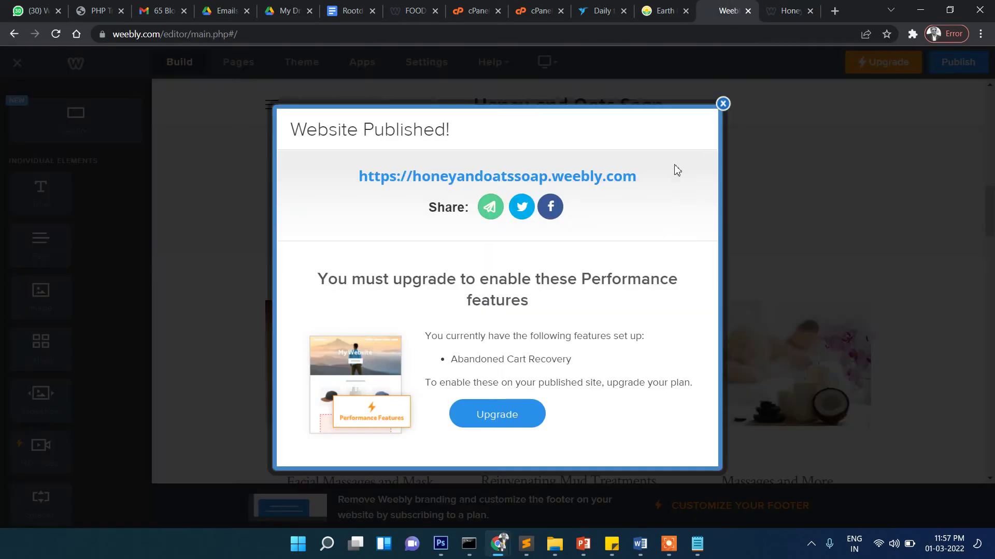
left_click(721, 103)
left_click(790, 10)
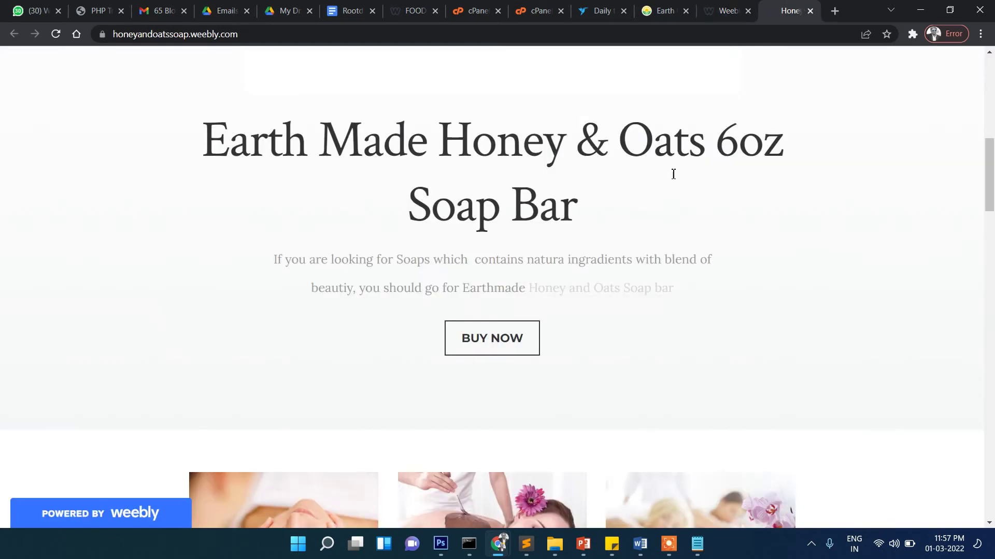
left_click(477, 331)
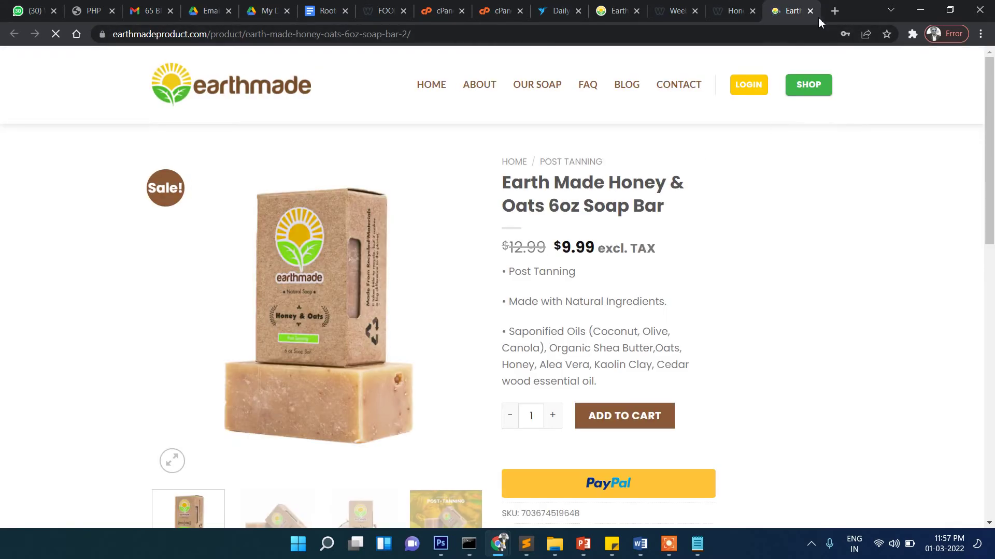
left_click(810, 10)
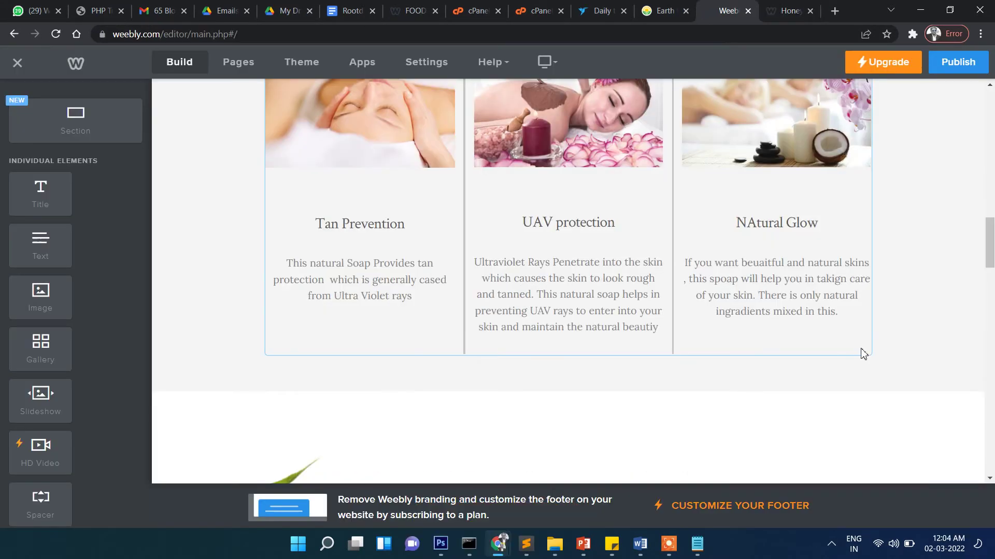
- Compare the Tan Prevention, UAV protection and NAtural Glow columns in the editor with the same section on the live site
scroll(844, 326, "up", 3)
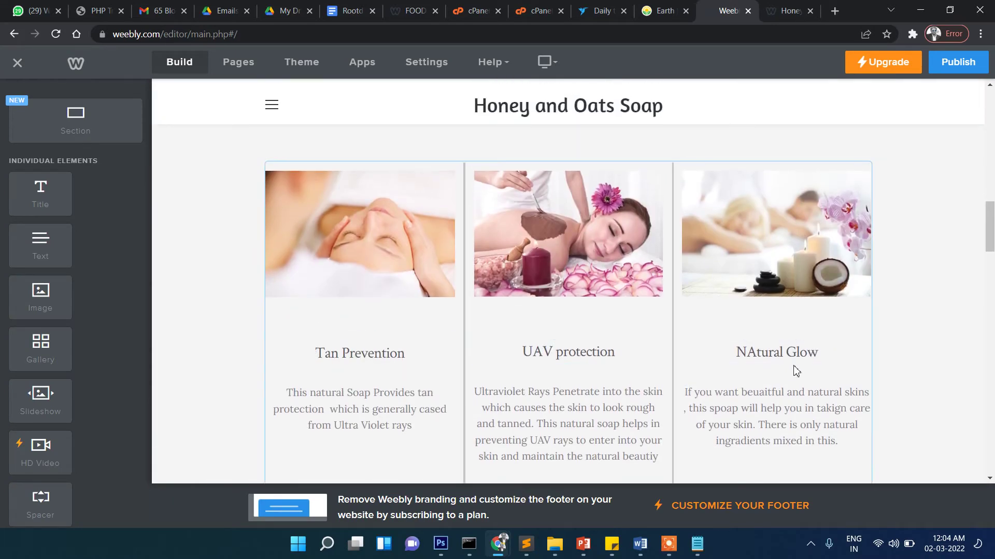
scroll(777, 332, "down", 3)
left_click(757, 281)
left_click(393, 311)
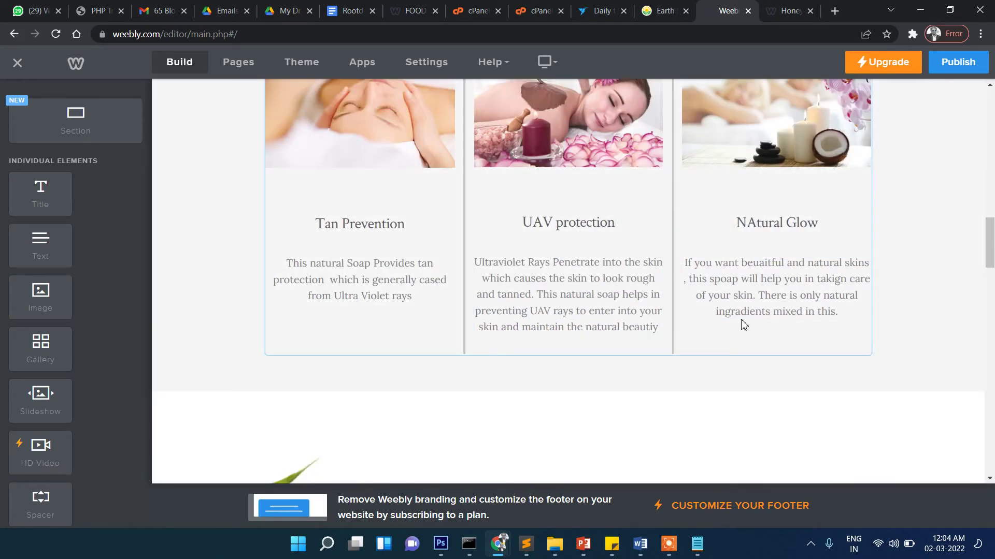
key("ctrl+Tab")
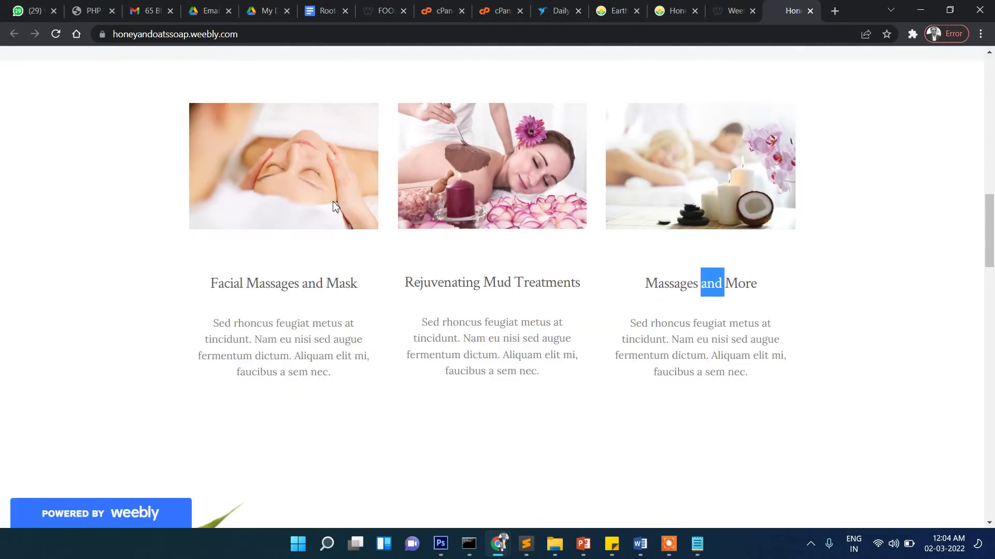
left_click(734, 11)
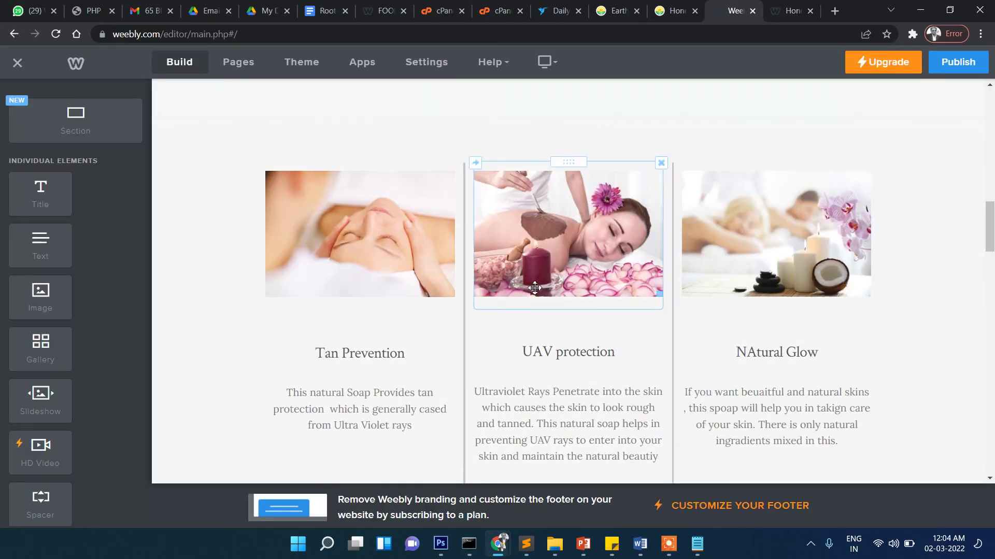
- Start replacing the image above the UAV protection heading
left_click(570, 243)
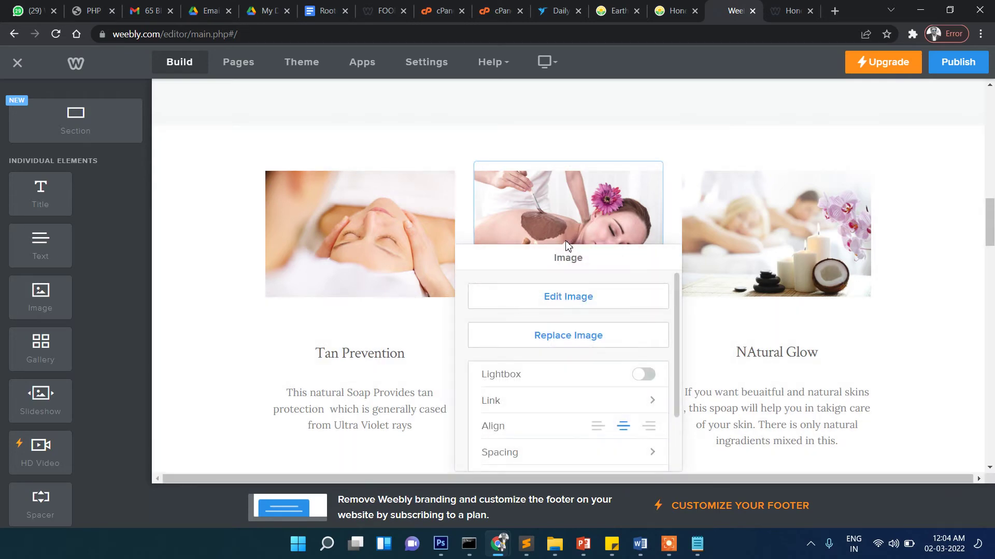
left_click(582, 340)
left_click(511, 236)
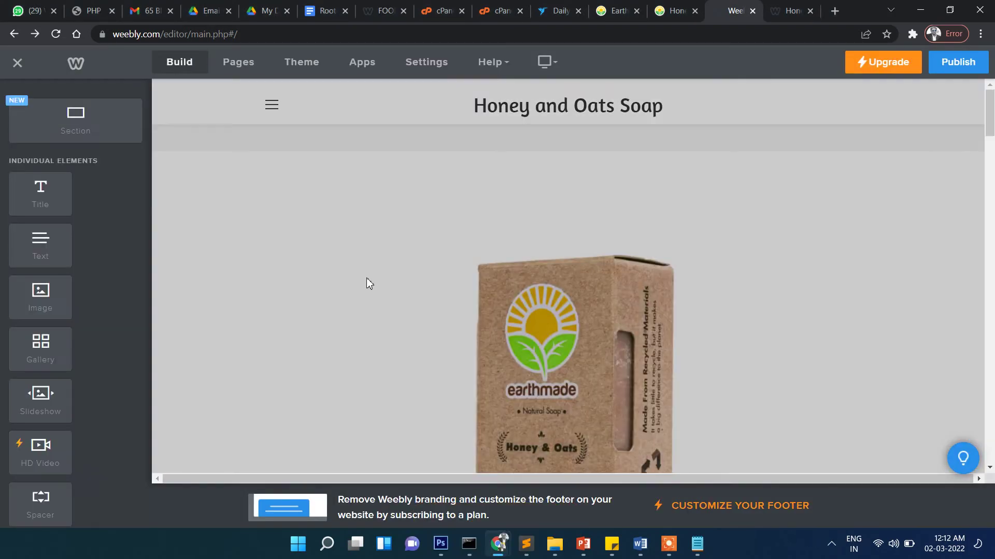
- Open the Products page's SEO settings and set its page title to "Our products"
left_click(235, 63)
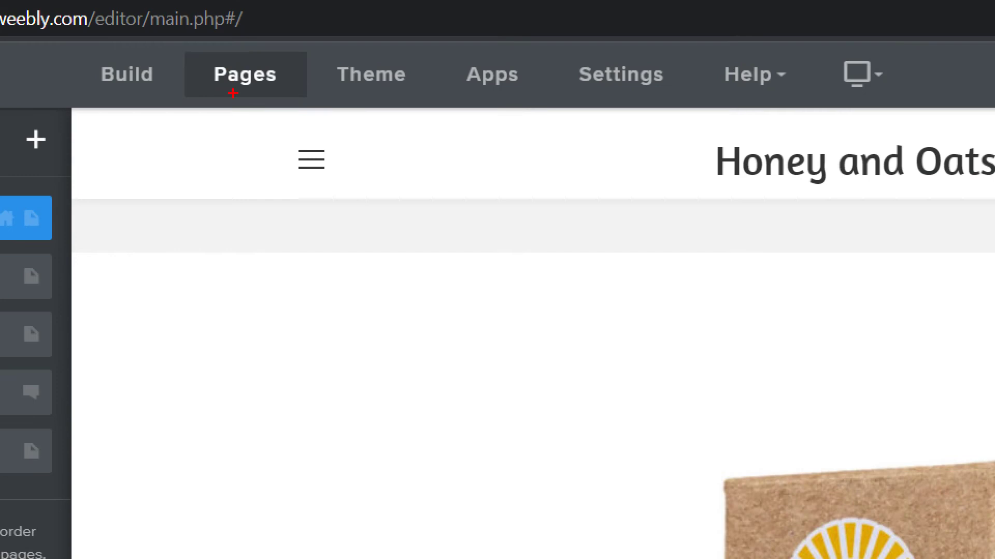
mouse_move(215, 46)
left_mouse_down()
mouse_move(244, 116)
mouse_move(212, 41)
left_mouse_up()
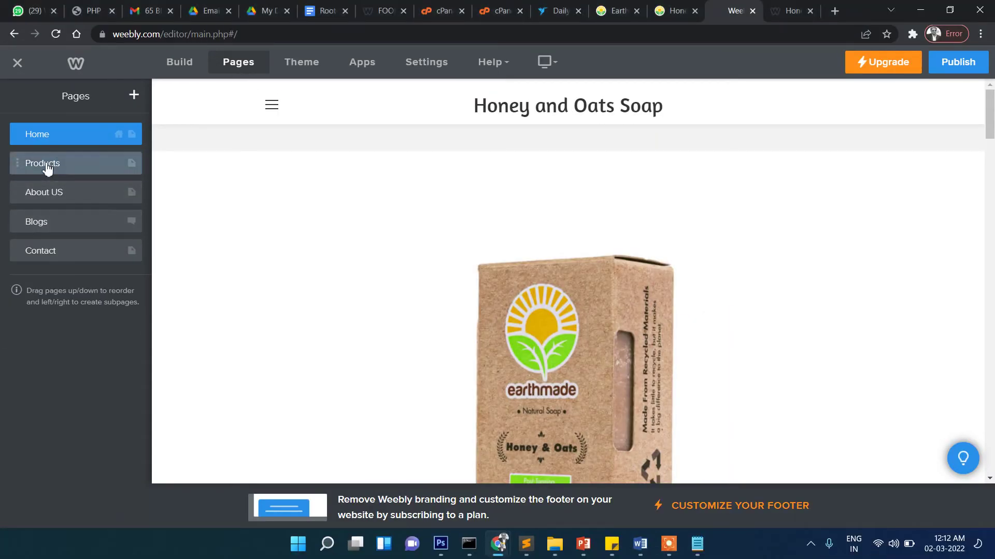
left_click(20, 163)
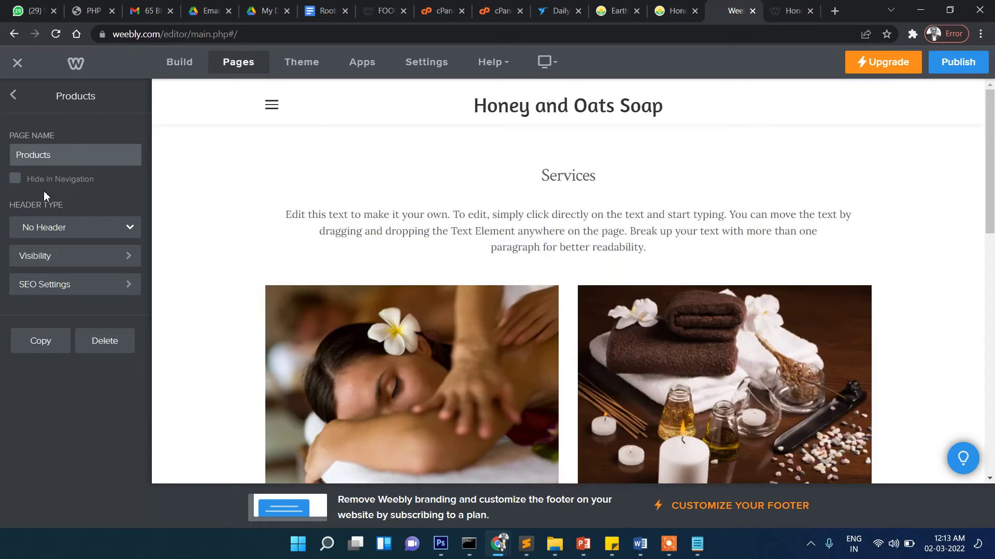
left_click(48, 284)
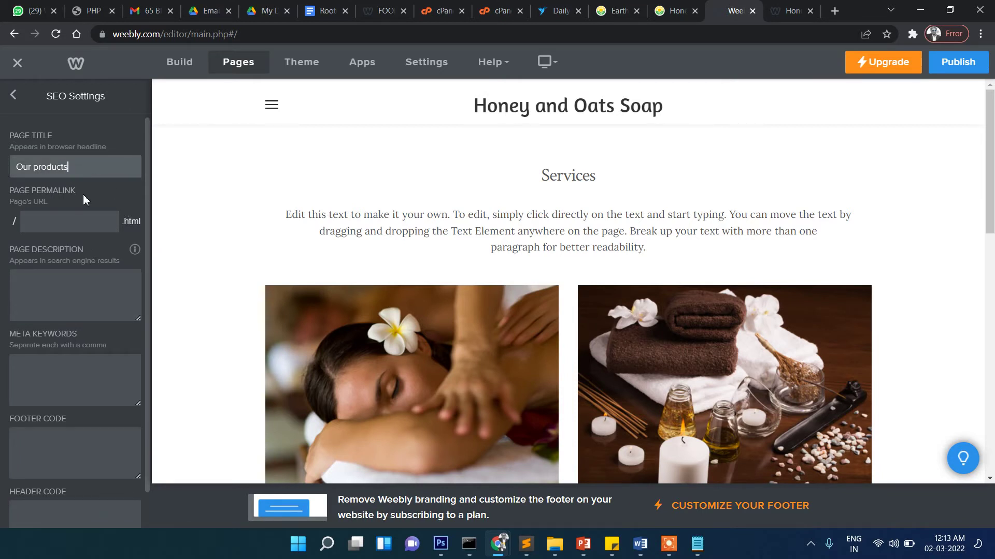
- Examine the Products page's permalink, description, meta keywords, footer code and header code fields, and return to its page settings
left_click(76, 223)
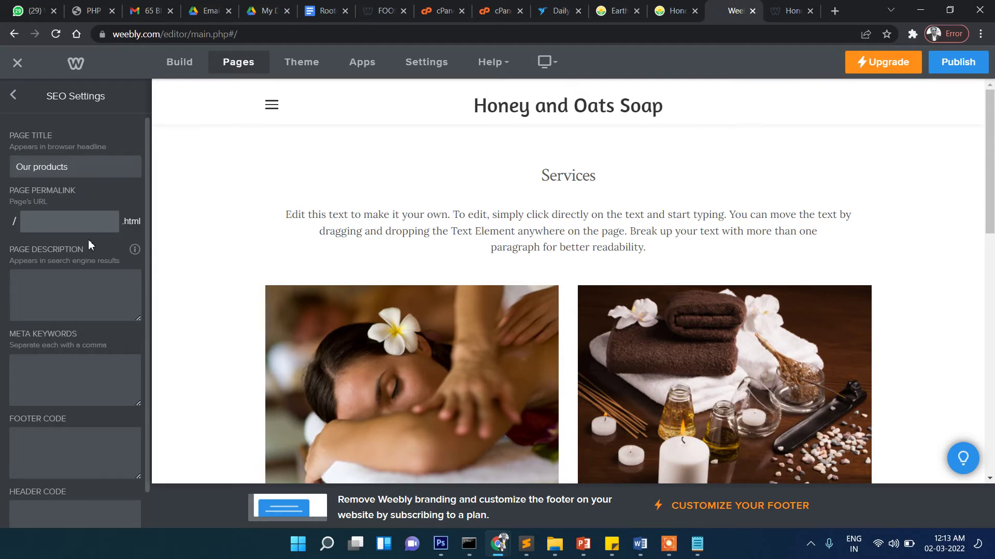
left_click(35, 287)
scroll(61, 287, "down", 1)
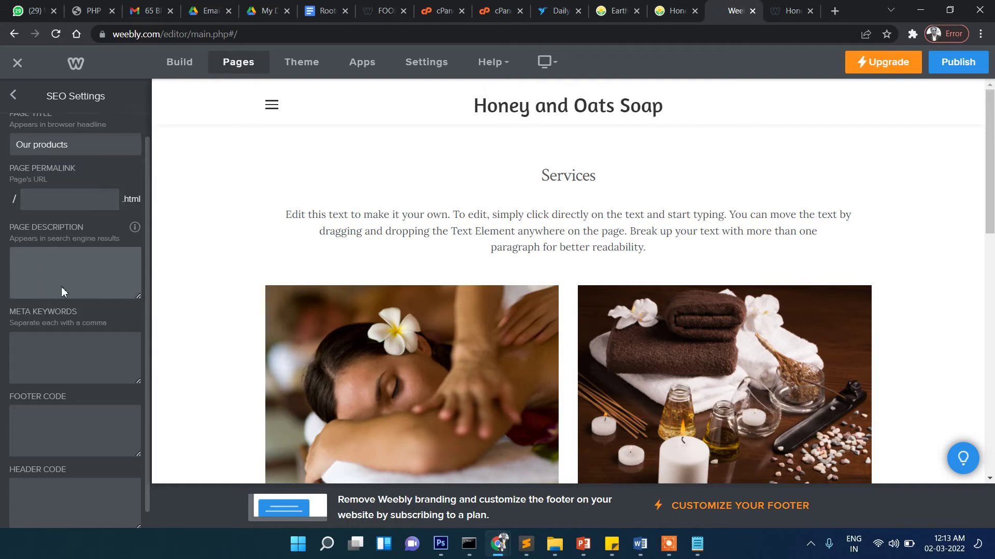
left_click(58, 310)
left_click(73, 388)
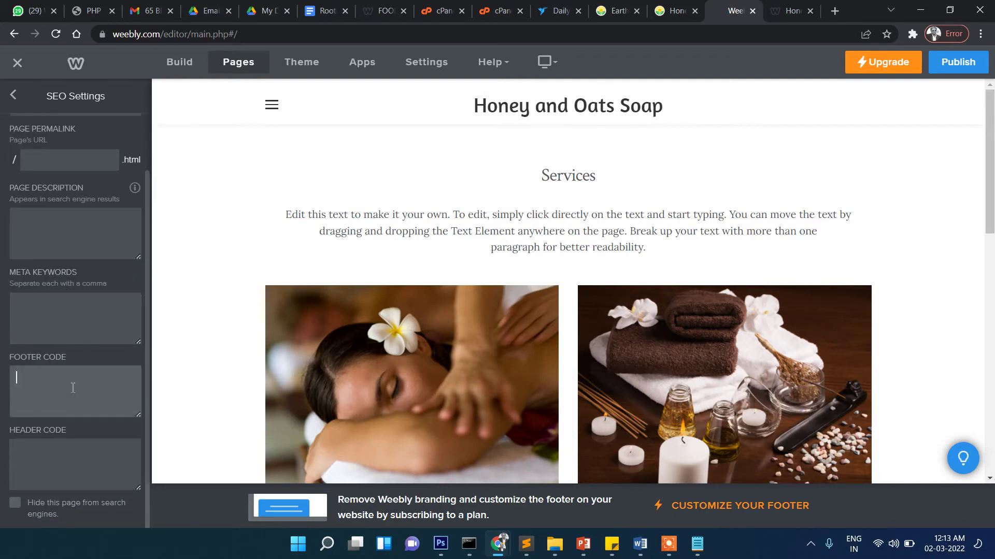
left_click(60, 453)
left_click(14, 98)
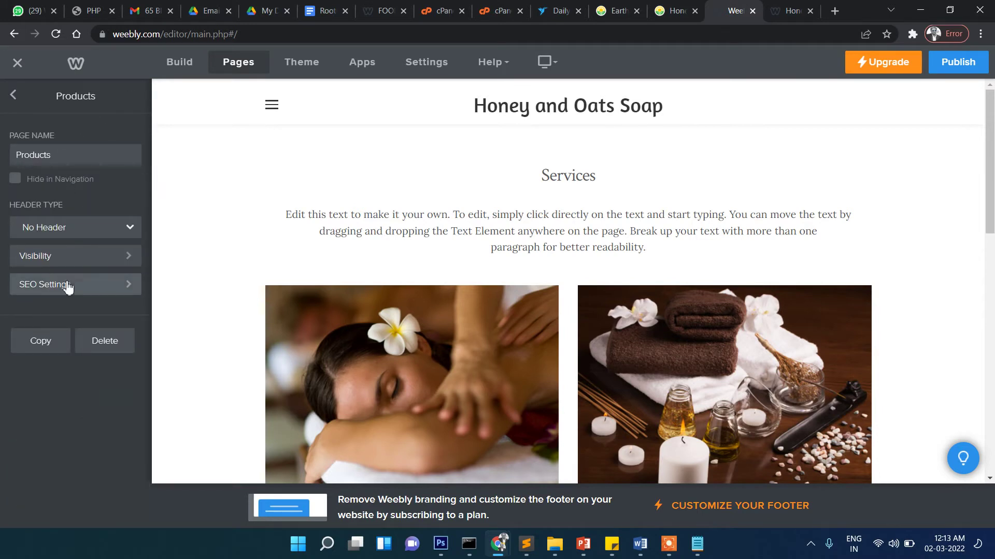
- Examine the Products page's header type and visibility options, and return to the list of pages
left_click(63, 233)
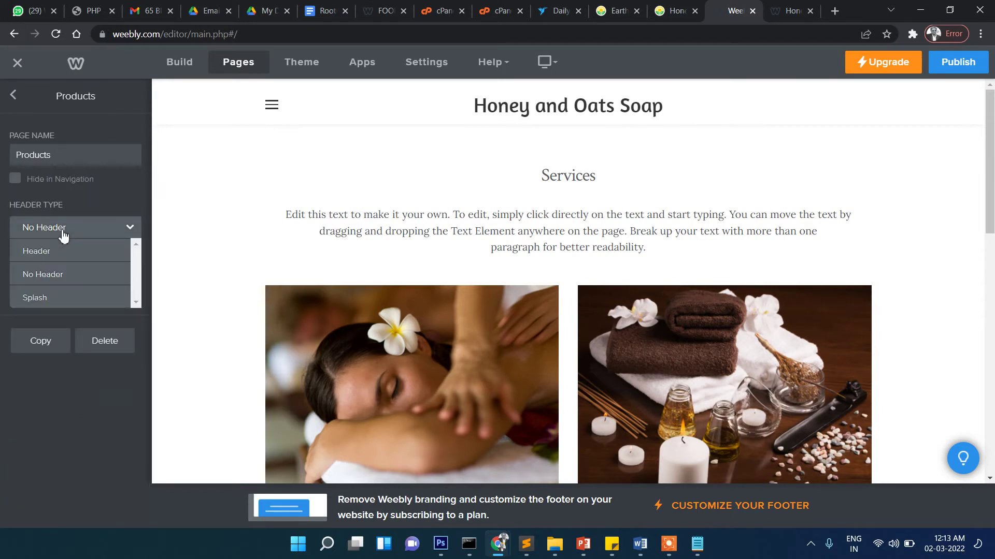
left_click(63, 234)
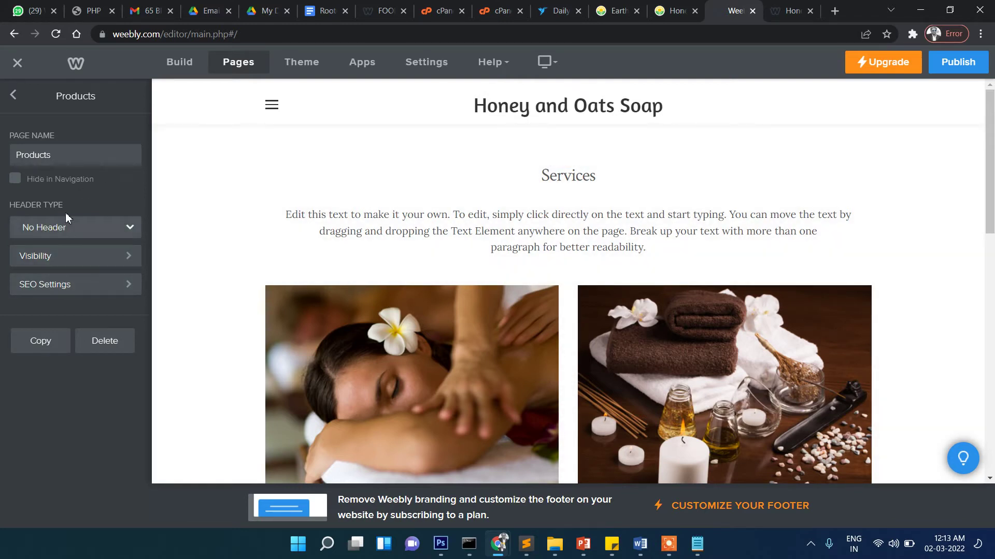
left_click(61, 259)
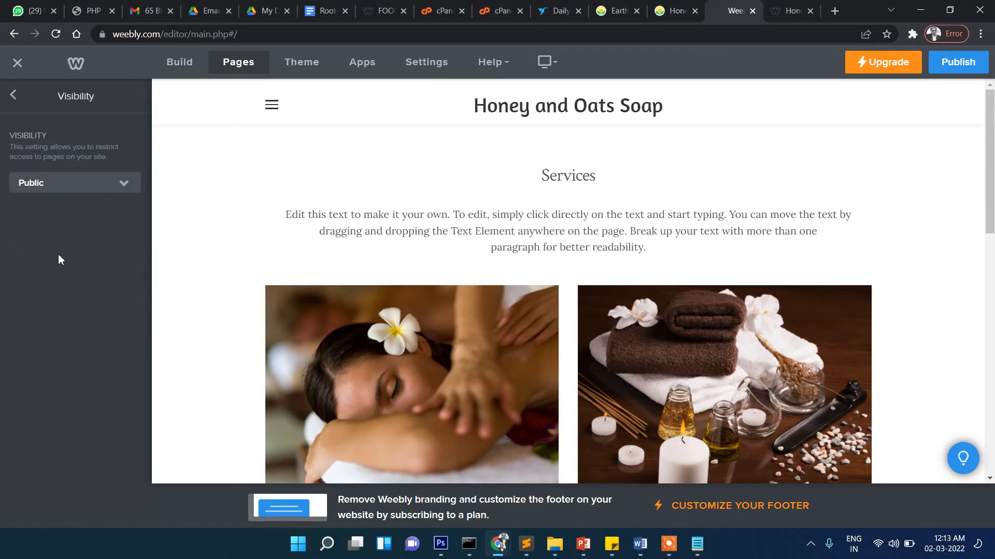
left_click(61, 189)
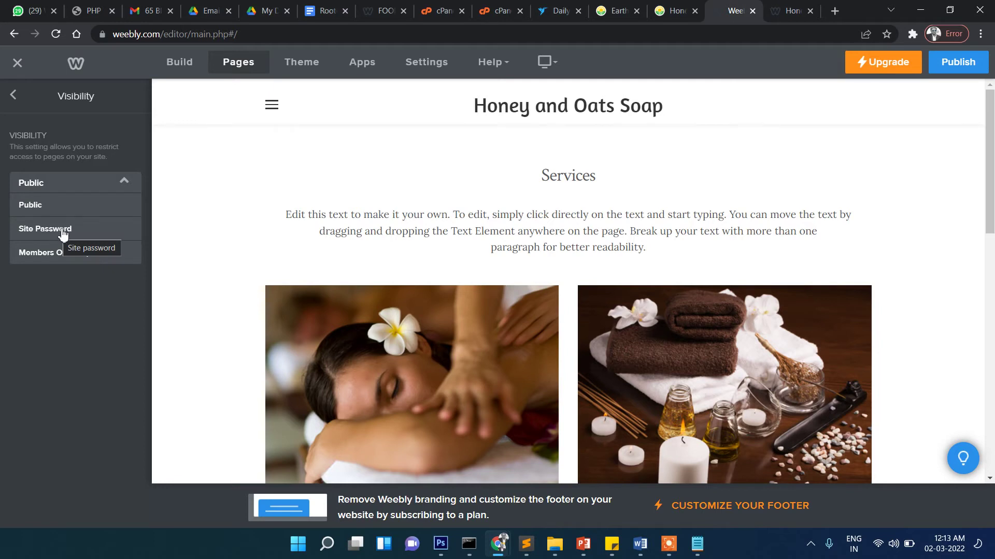
left_click(17, 98)
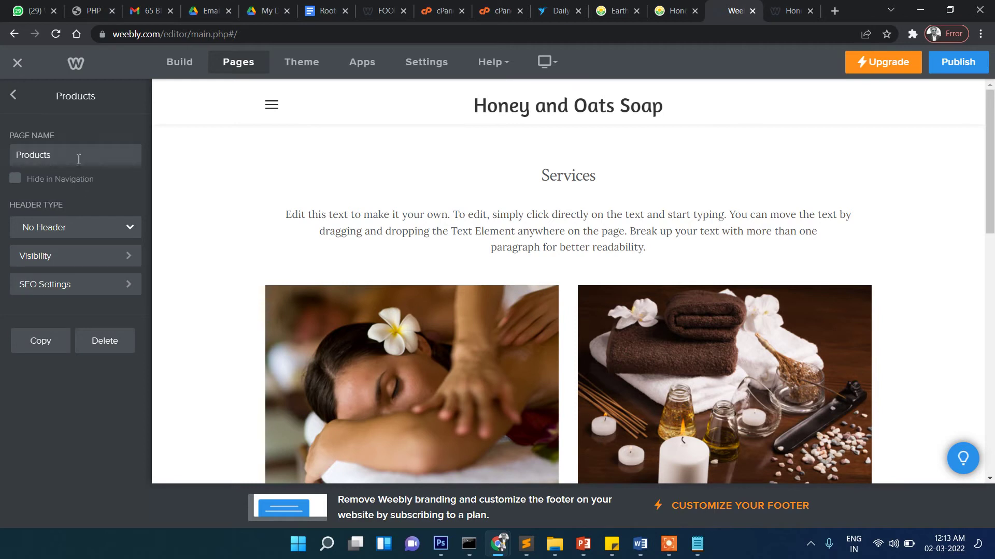
left_click(14, 95)
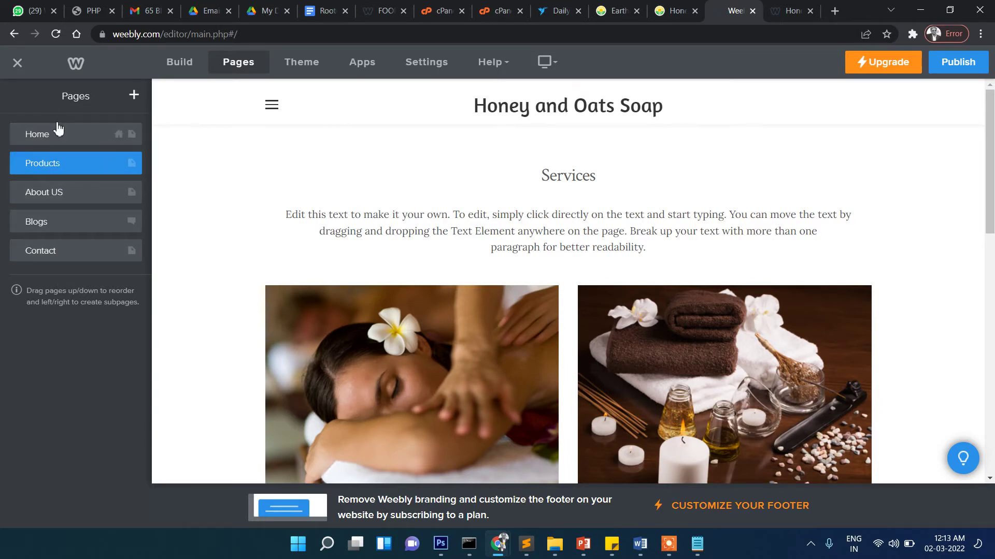
- Add a new blog page named Blog to the site and look over its default layout
left_click(134, 96)
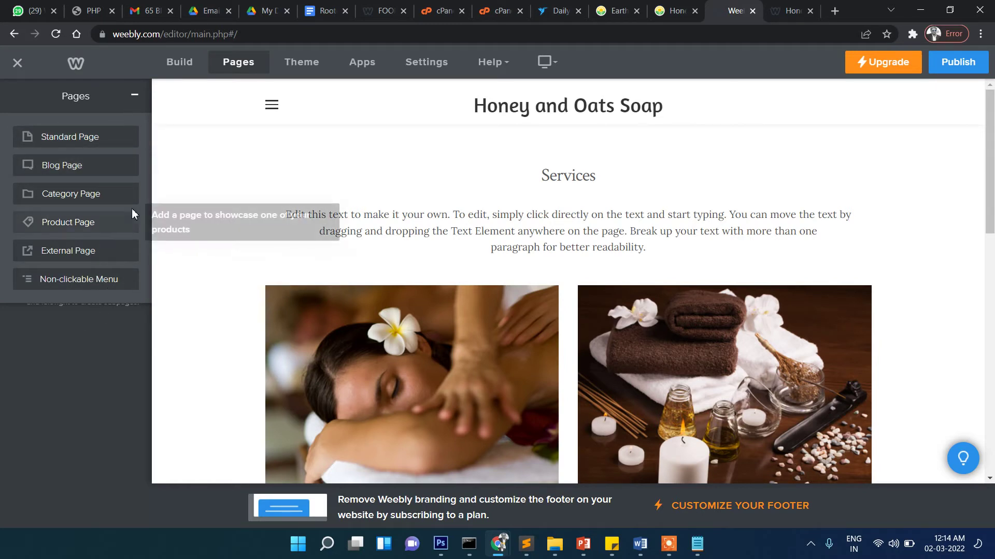
left_click(79, 171)
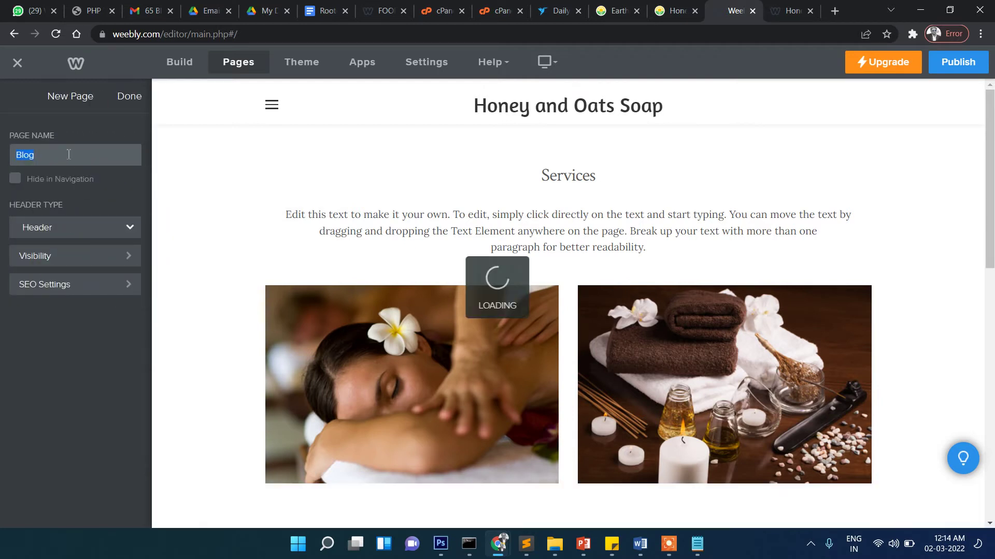
left_click(69, 154)
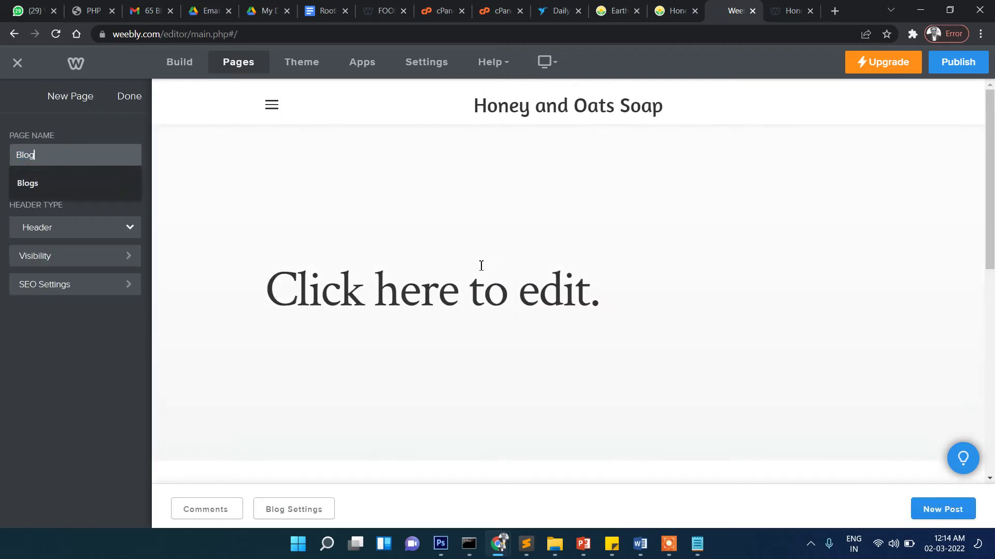
scroll(498, 290, "down", 5)
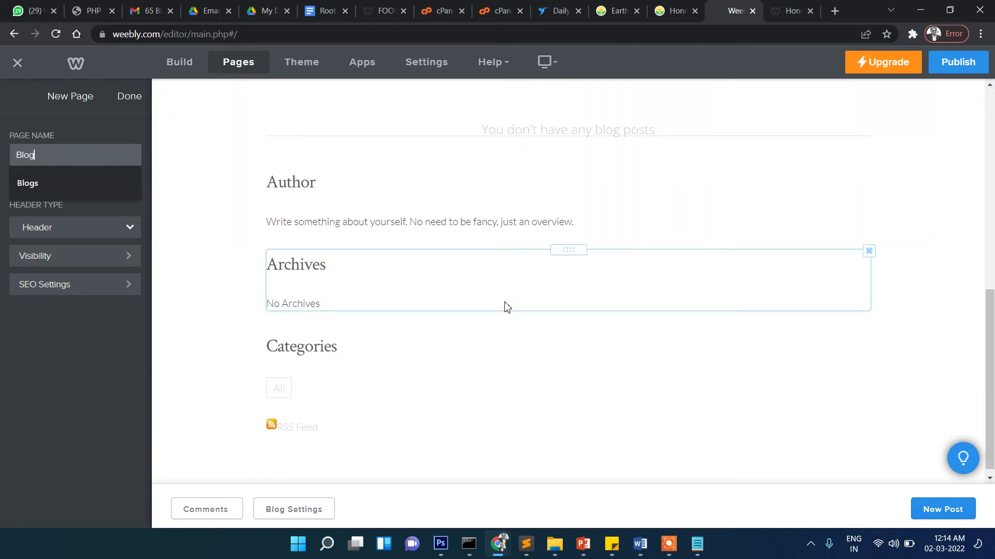
scroll(507, 308, "up", 5)
- Paste the full article "Top 6 Benefits of Using Essential Oil Soap" into the blog page's header title and look through it
left_click(389, 291)
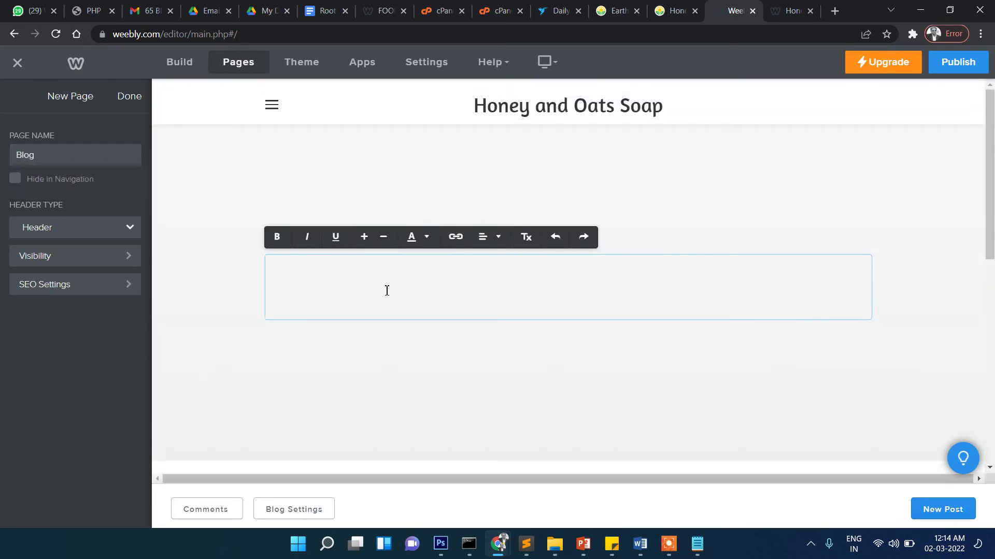
scroll(362, 285, "down", 1)
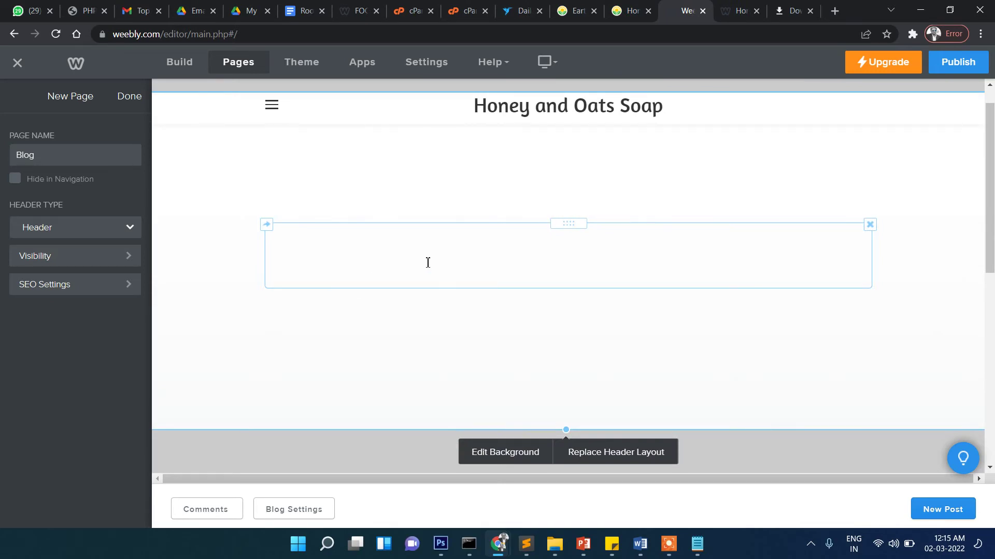
left_click(364, 248)
key("ctrl+v")
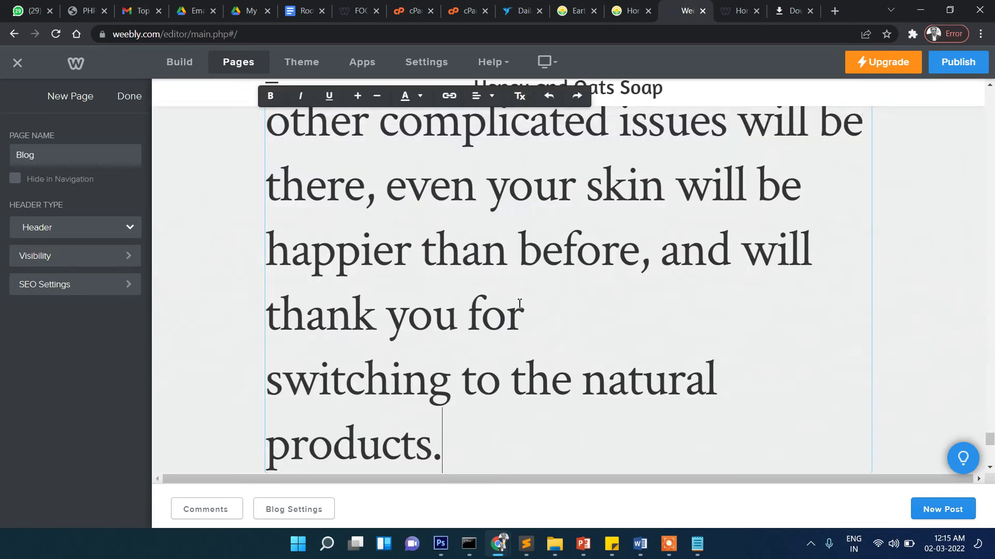
scroll(518, 300, "up", 15)
scroll(506, 307, "down", 20)
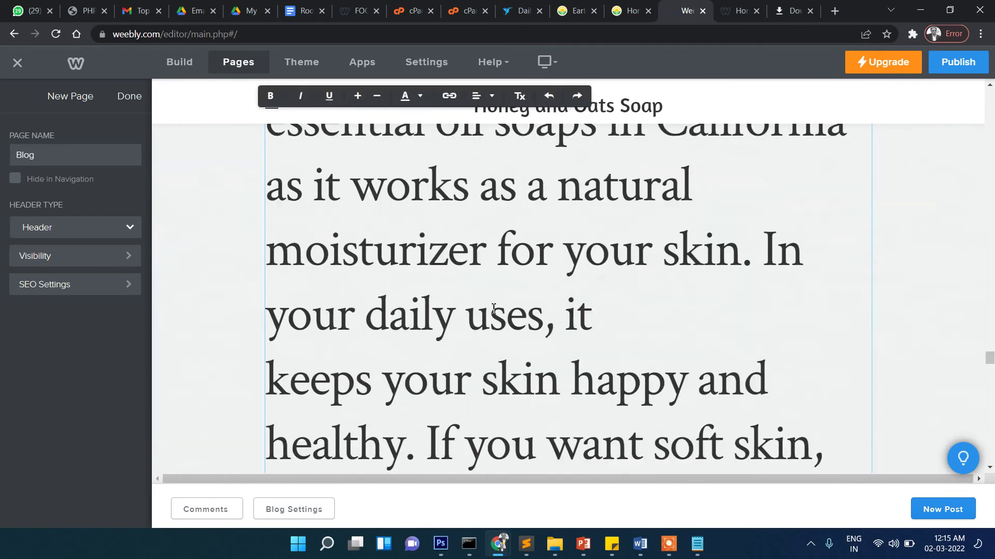
scroll(564, 287, "down", 5)
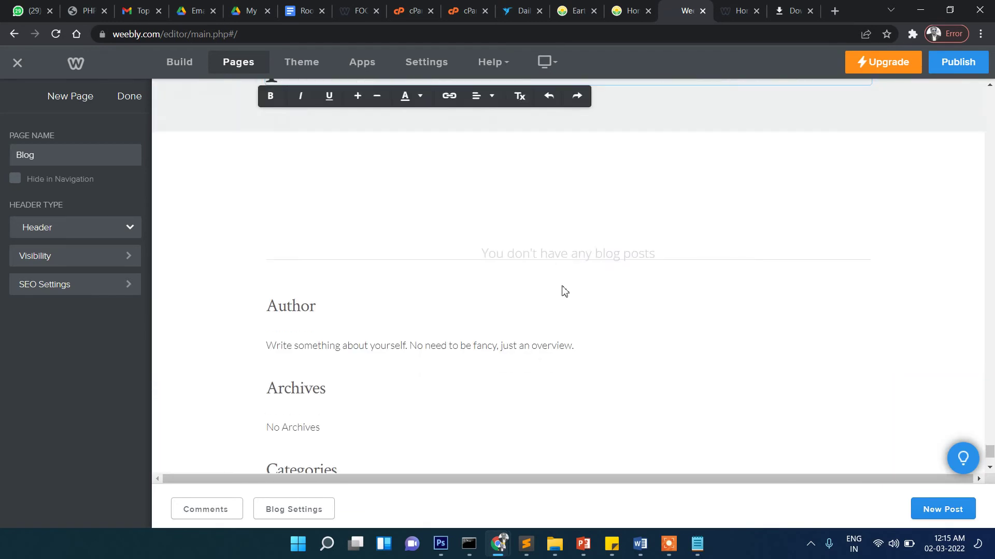
scroll(562, 291, "up", 3)
left_click(394, 303)
scroll(353, 295, "down", 4)
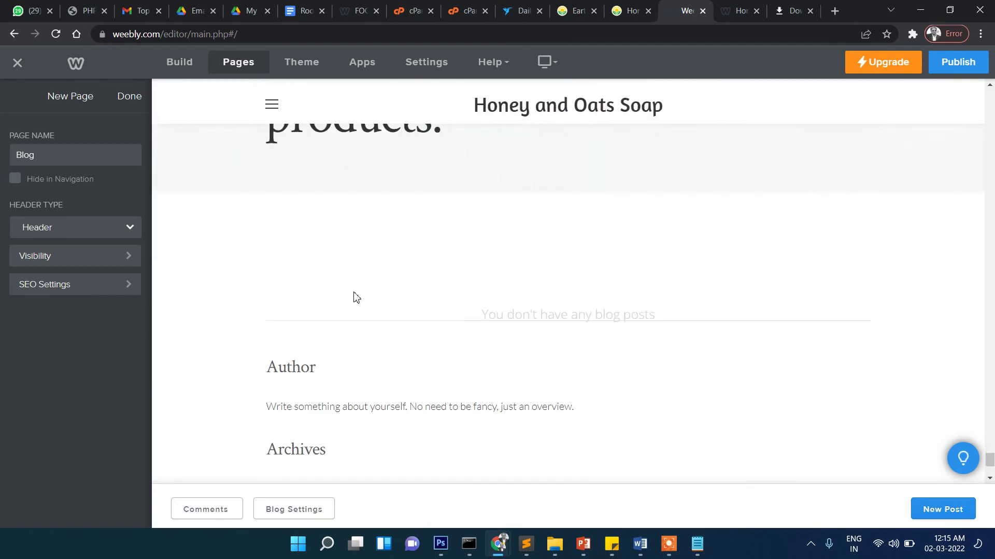
scroll(337, 175, "up", 5)
scroll(506, 301, "up", 6)
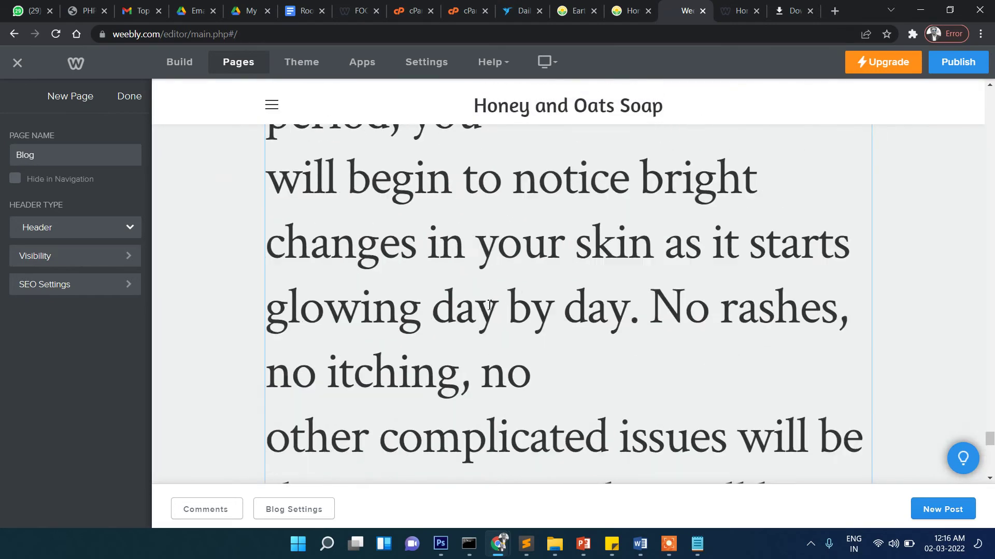
- Reduce the text size of the entire article pasted in the header title
left_click(472, 311)
key("ctrl+a")
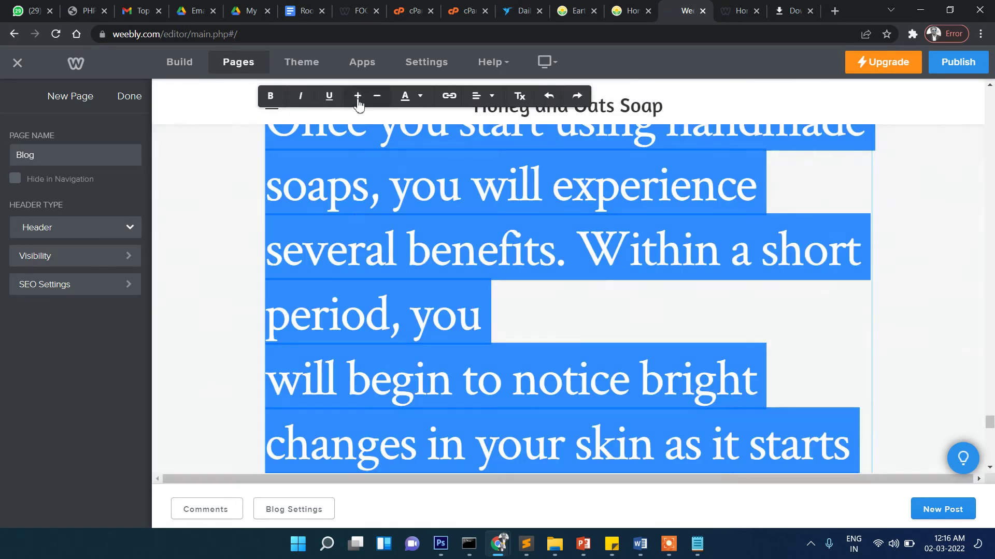
left_click(381, 98)
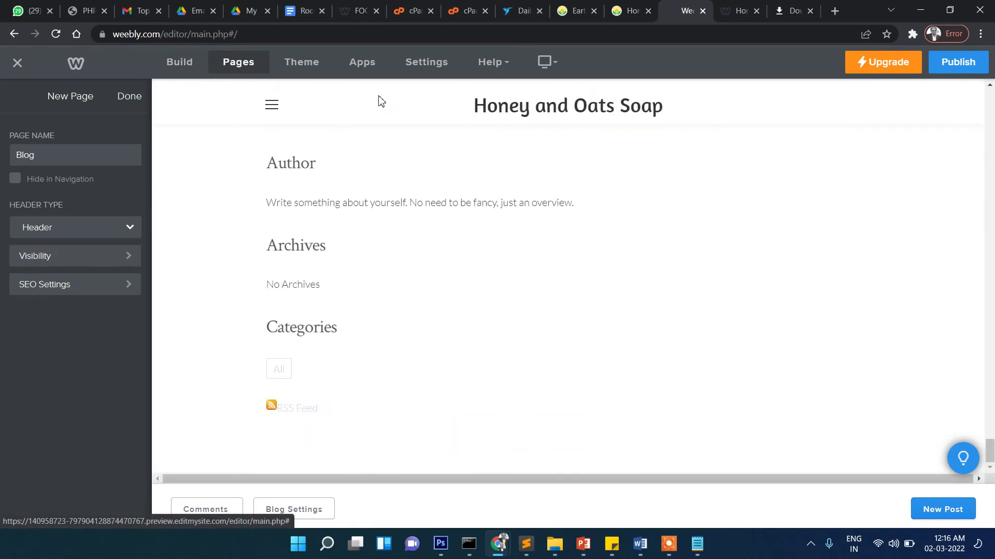
scroll(495, 276, "up", 5)
scroll(495, 276, "up", 10)
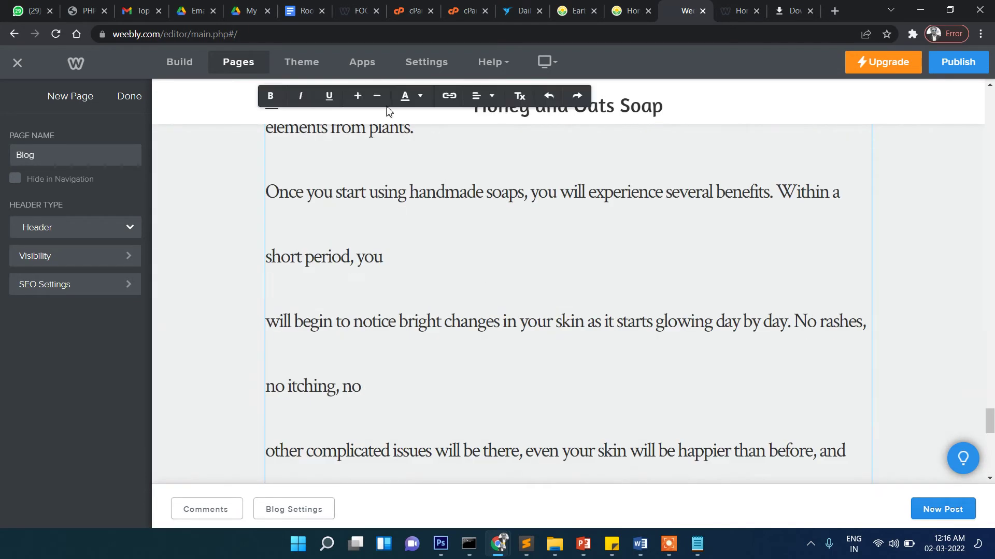
scroll(381, 101, "up", 10)
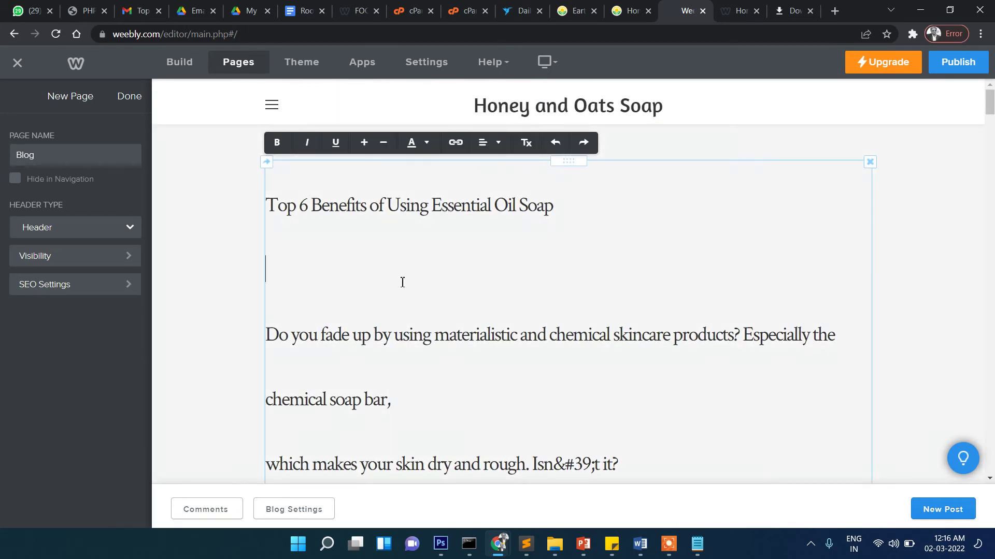
- Look through the resized article in the header and select all of its text
scroll(407, 296, "down", 8)
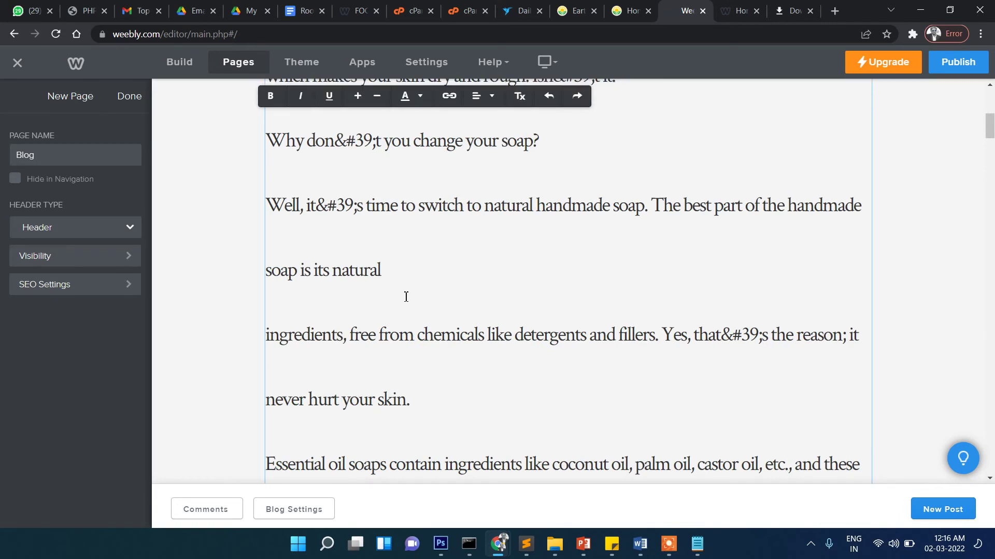
scroll(406, 295, "up", 2)
scroll(406, 298, "down", 10)
scroll(406, 301, "down", 5)
scroll(406, 301, "up", 15)
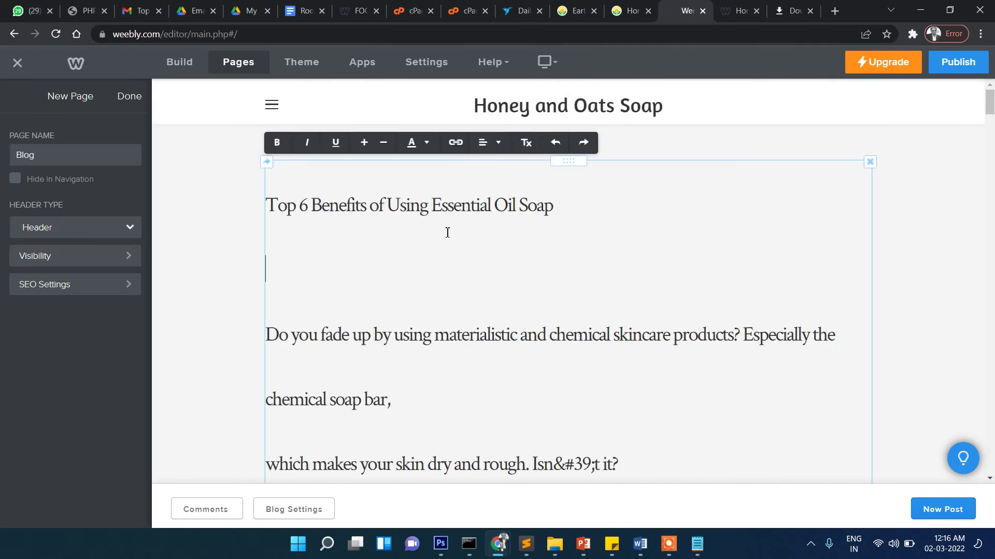
key("ctrl+a")
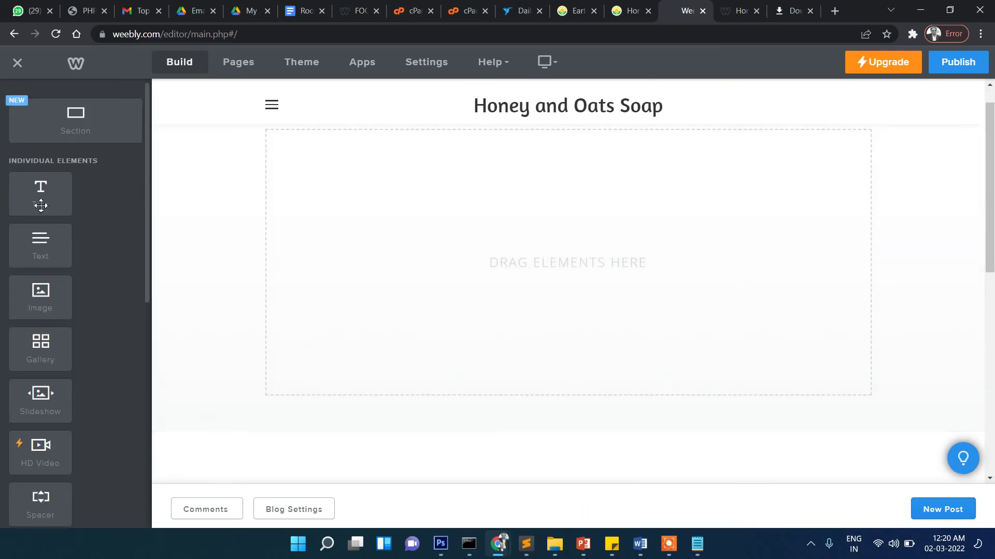
- Add a title element and a text element beneath it to the blog page's empty header
left_click_drag(40, 202, 475, 234)
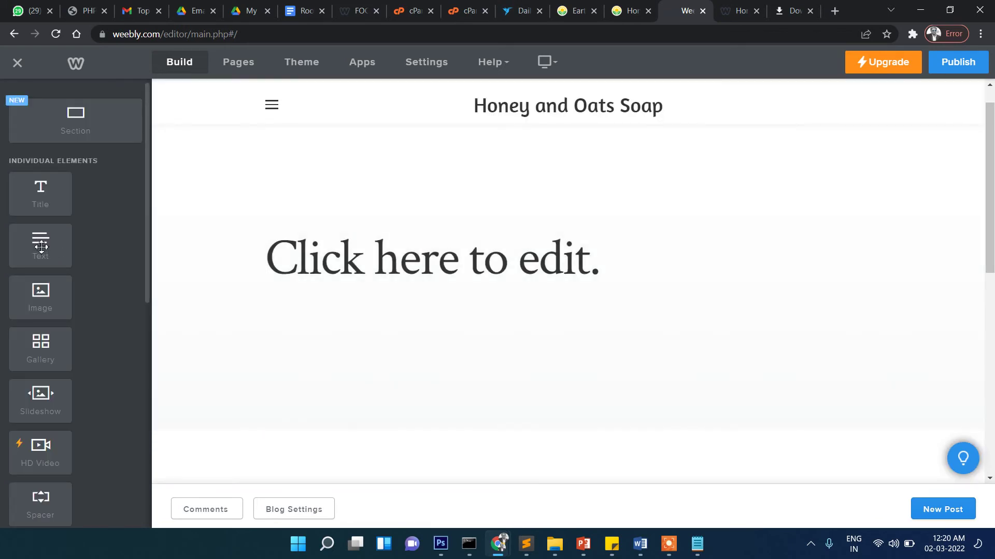
left_click_drag(41, 247, 396, 334)
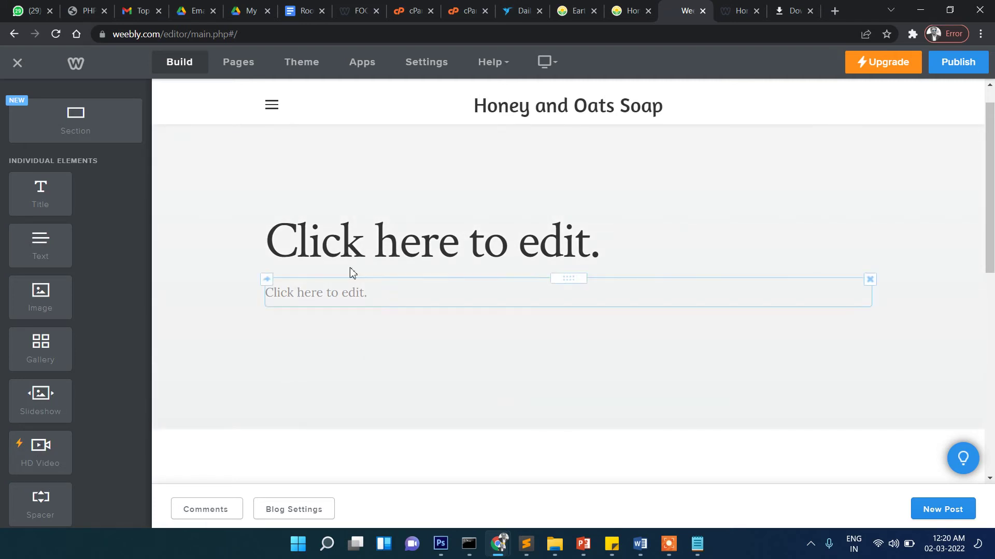
left_click(354, 238)
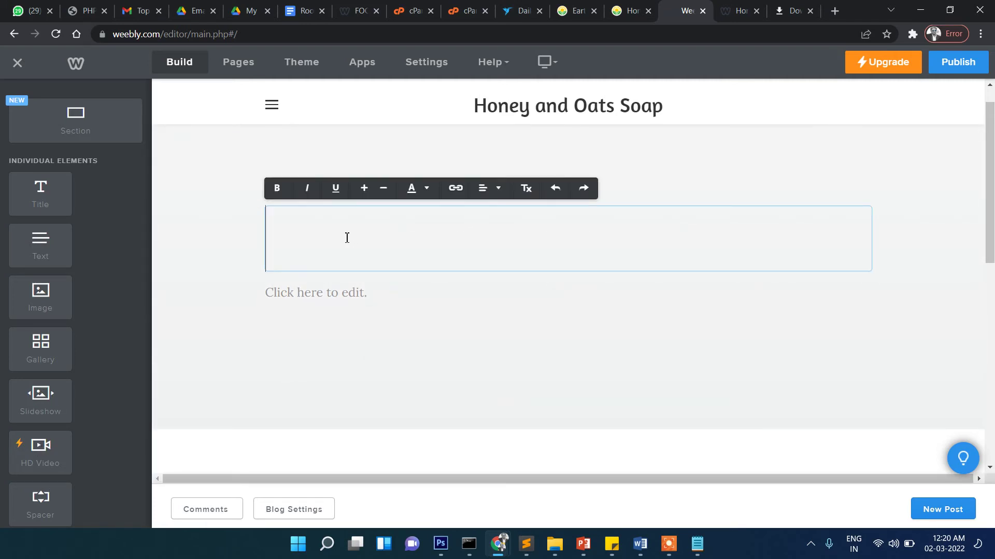
left_click(373, 290)
left_click(356, 253)
- Switch to a blank Notepad window, paste the article text into it and maximize the window
left_click(698, 544)
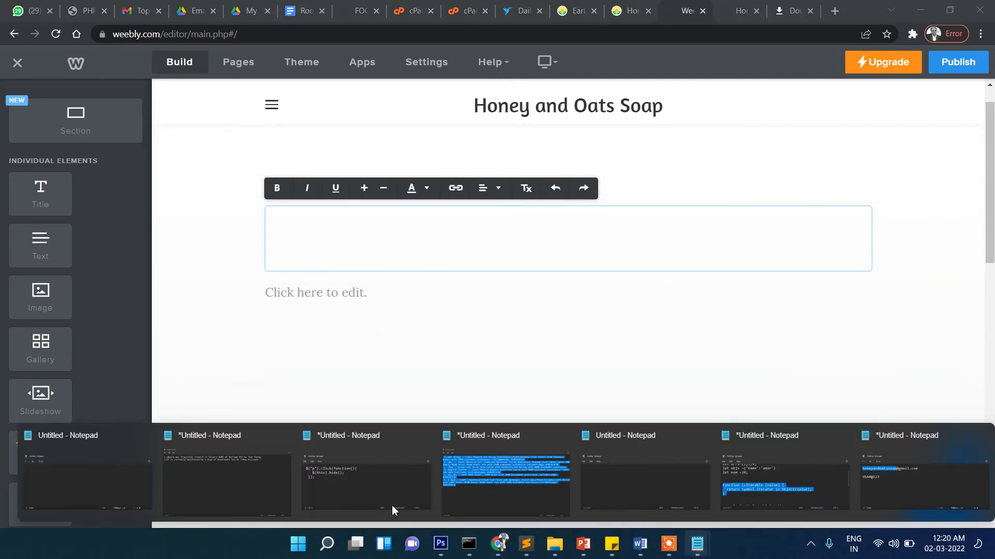
left_click(138, 482)
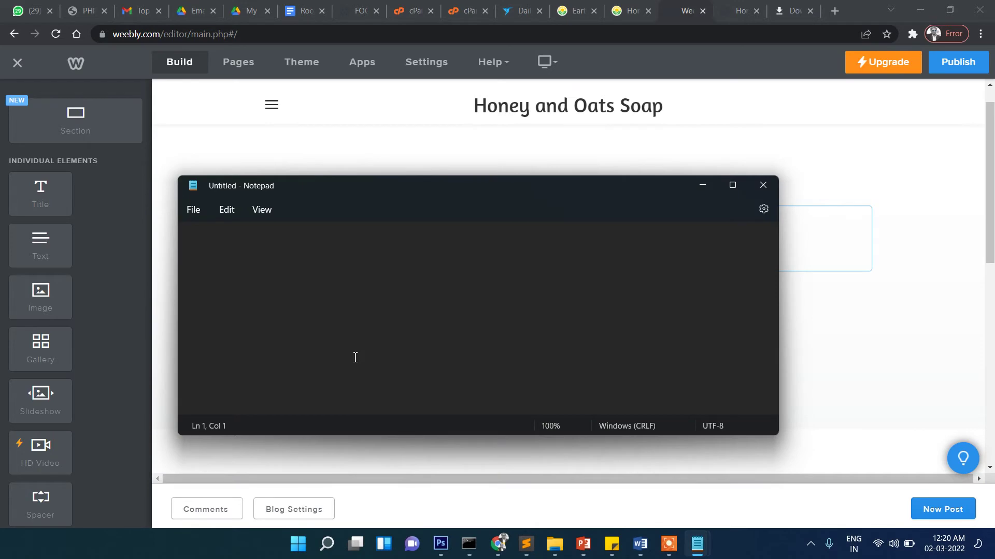
key("ctrl+v")
key("ctrl+a")
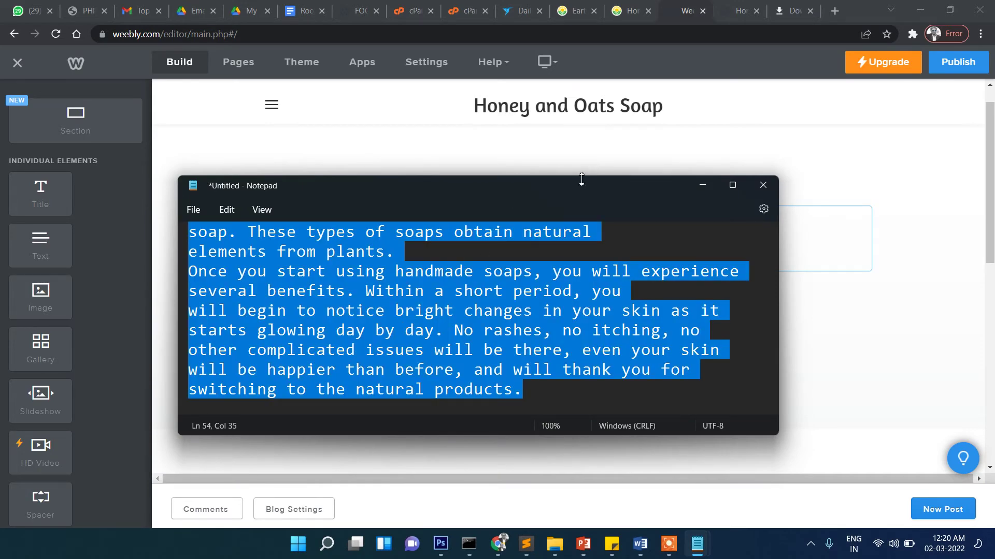
double_click(566, 192)
scroll(391, 276, "up", 15)
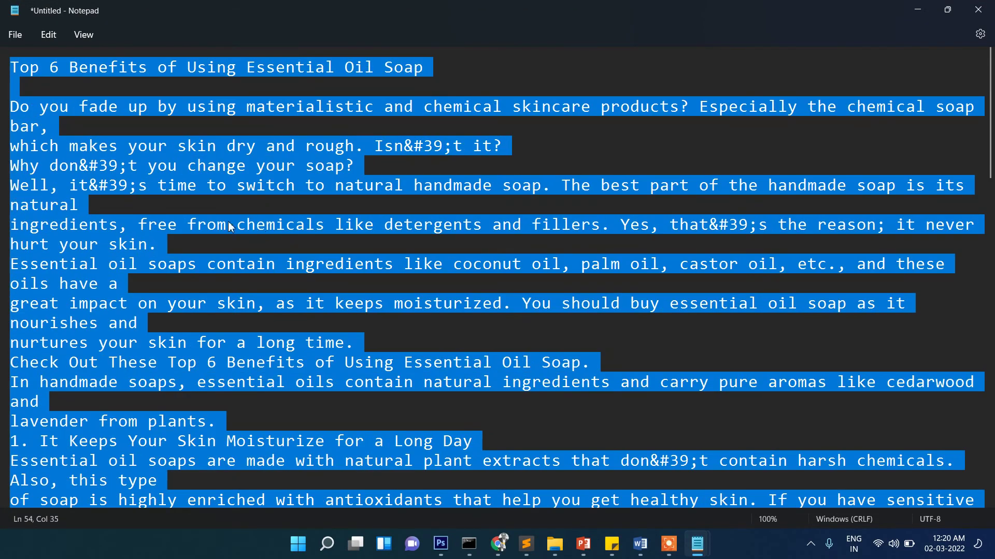
- Copy the heading "Top 6 Benefits of Using Essential Oil Soap" from the note into the blog page's title element
left_click(246, 170)
left_click_drag(461, 68, 10, 68)
key("ctrl+c")
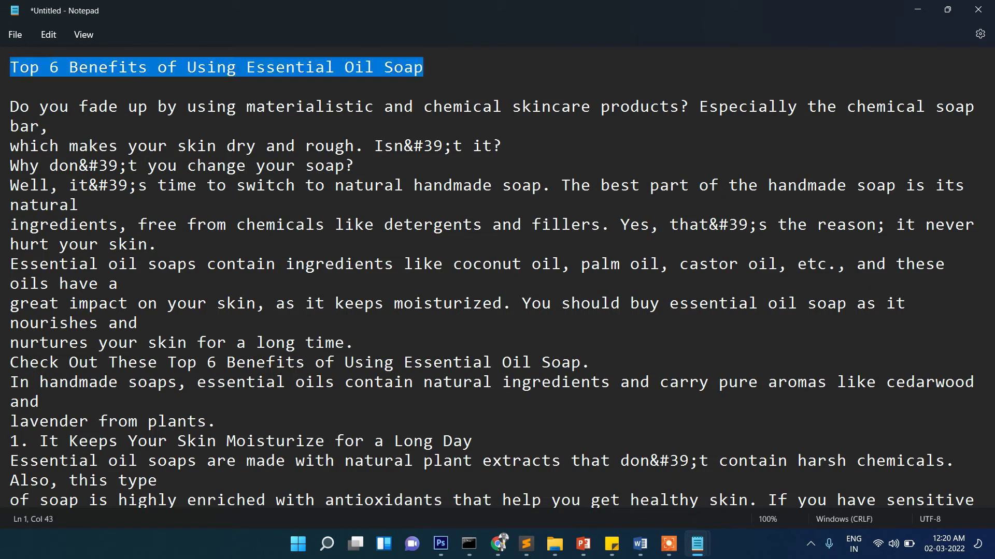
left_click(917, 11)
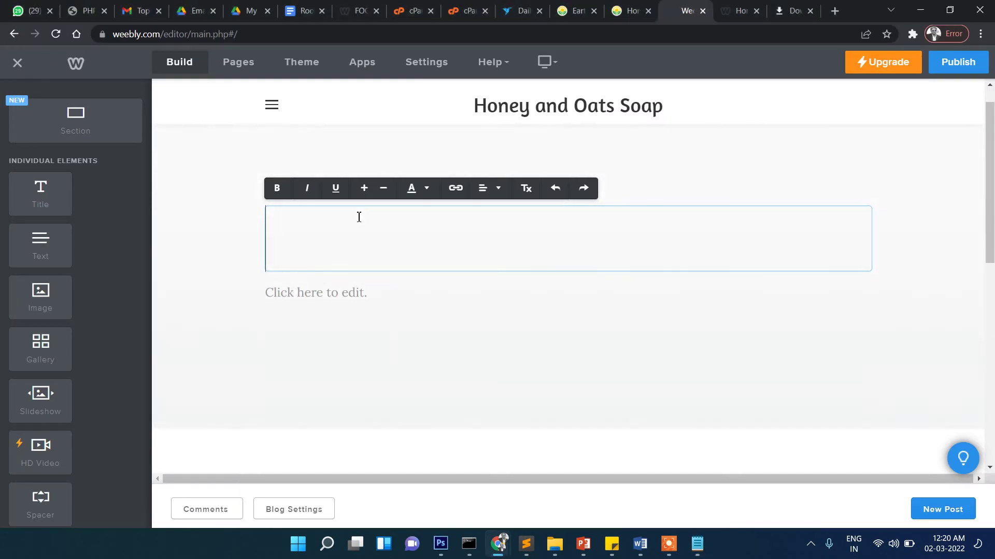
key("ctrl+v")
left_click(340, 332)
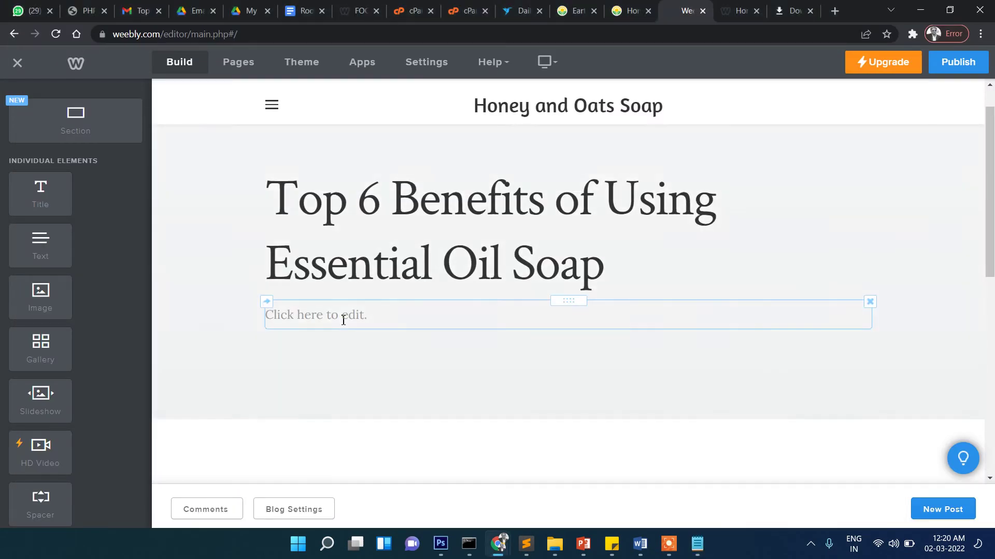
left_click(695, 547)
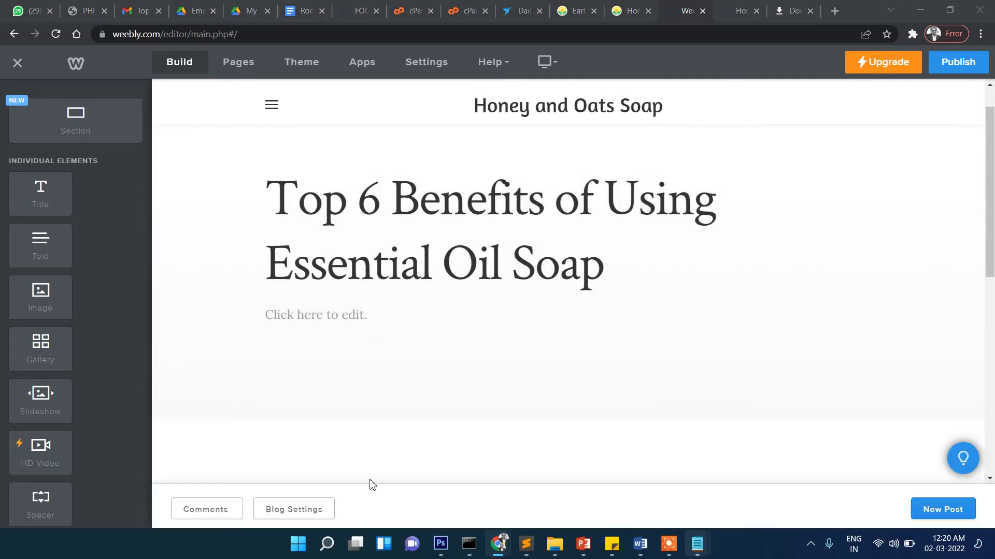
key("alt+Tab")
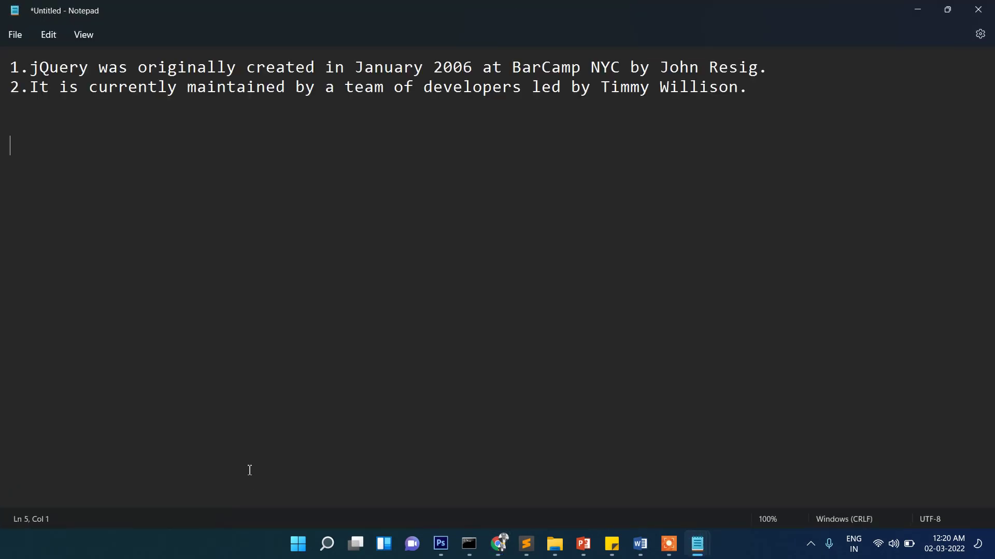
left_click(947, 10)
left_click(888, 271)
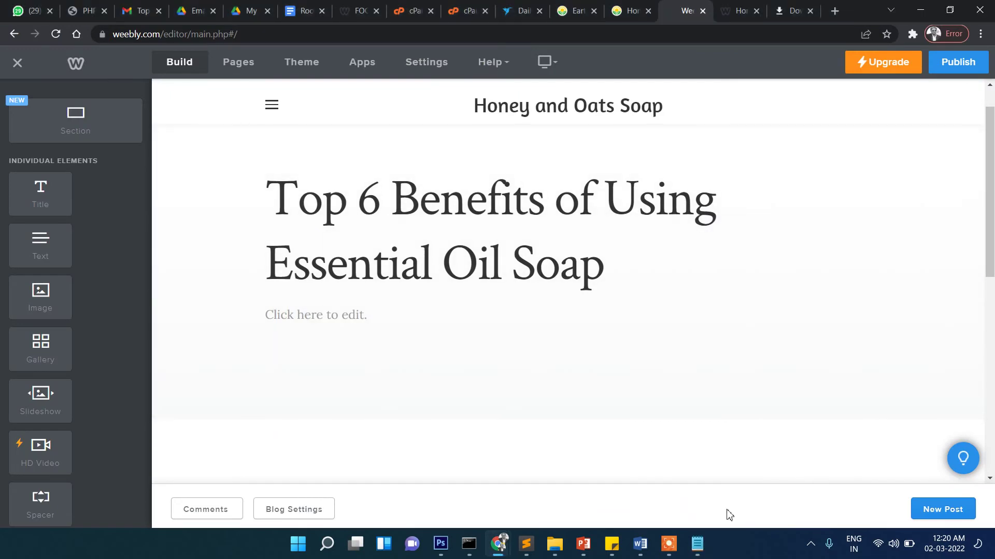
left_click(705, 542)
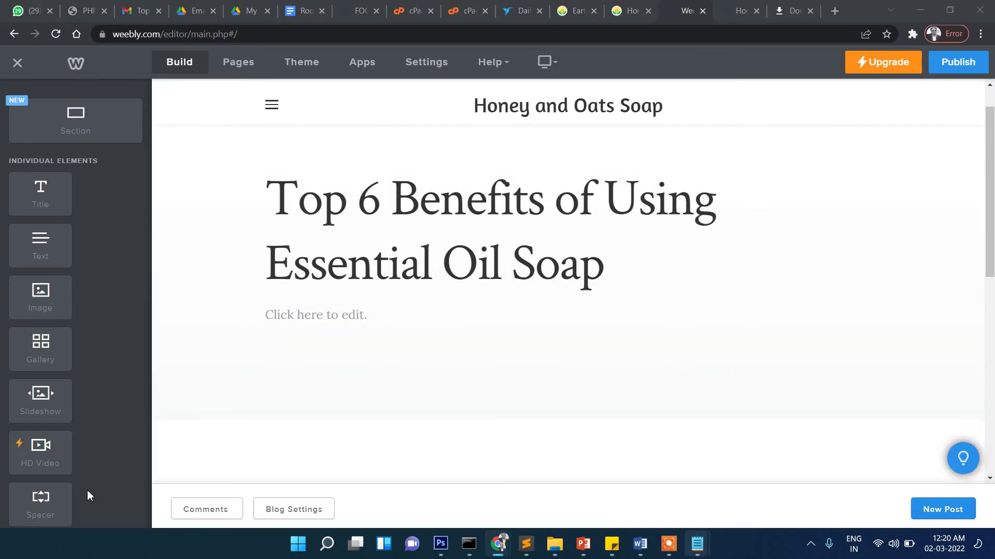
left_click(100, 489)
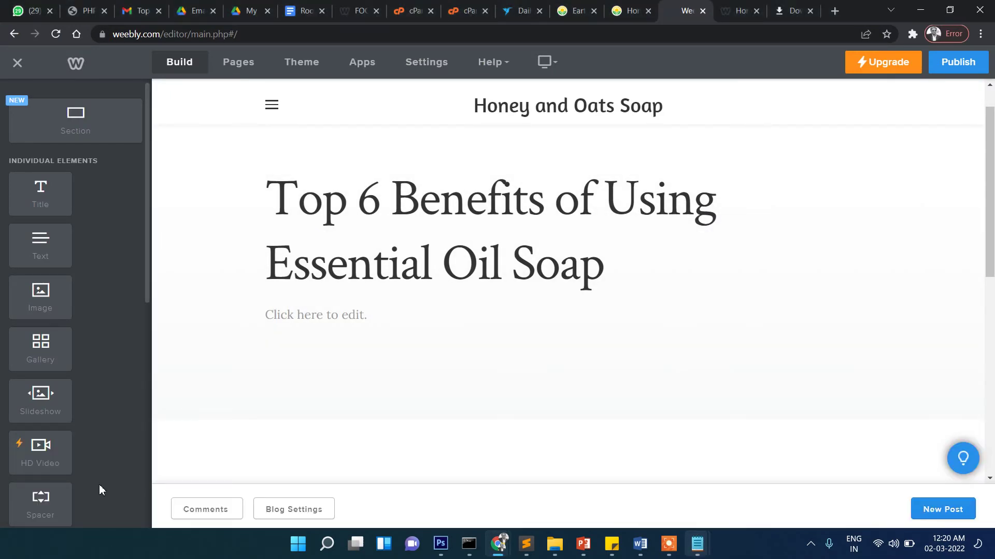
- Switch to the Notepad article and select its whole body, from "Do you fade up" to "switching to the natural products."
left_click(696, 550)
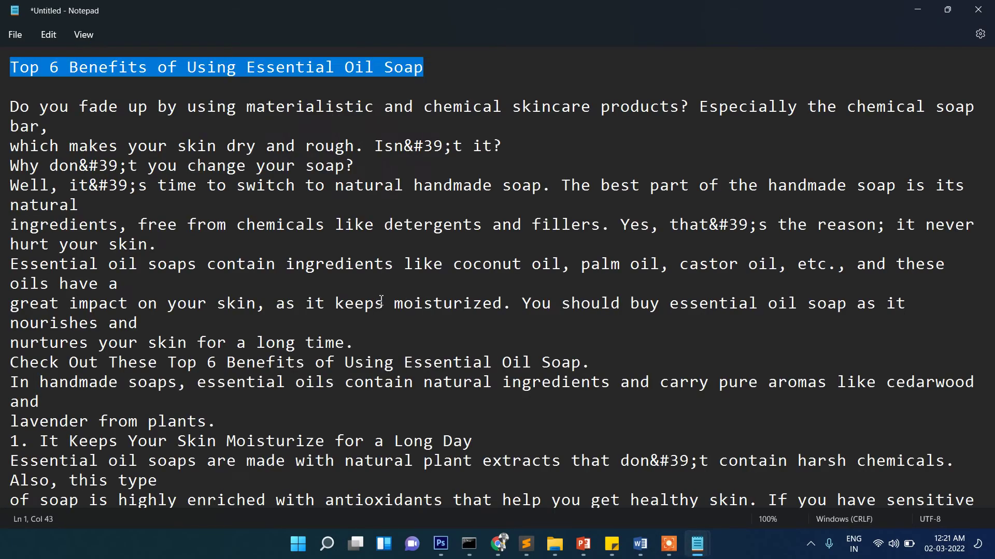
left_click(119, 185)
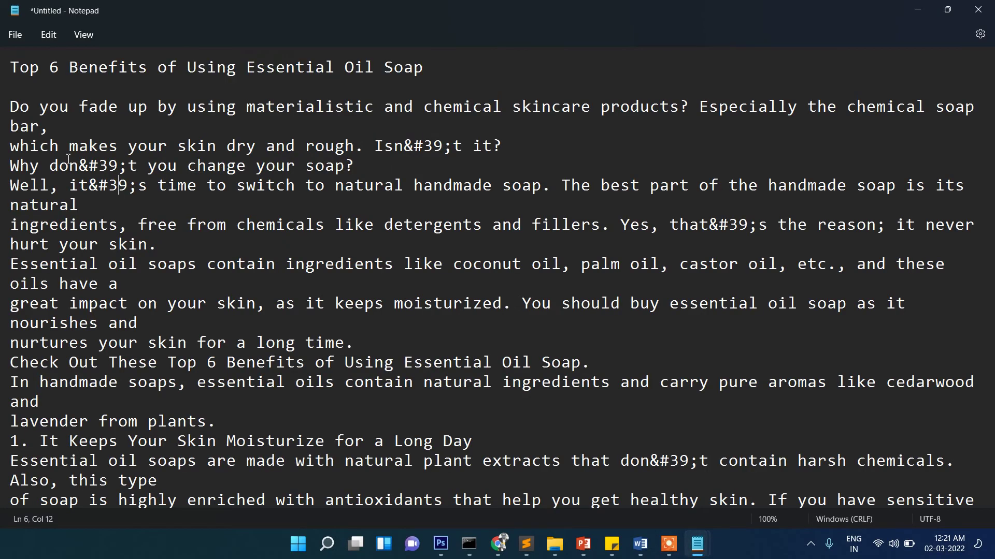
left_click_drag(9, 106, 9, 421)
scroll(497, 277, "down", 2)
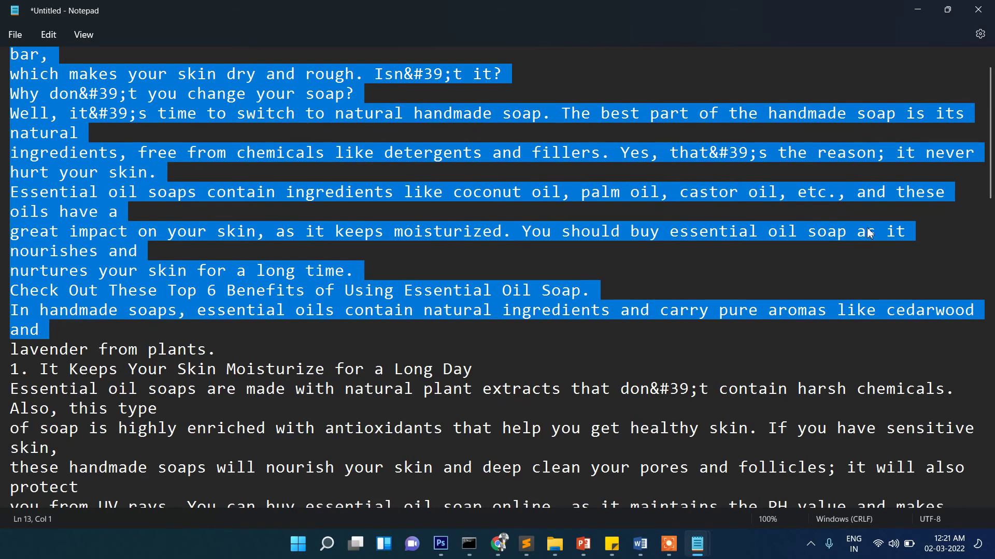
scroll(981, 469, "down", 5)
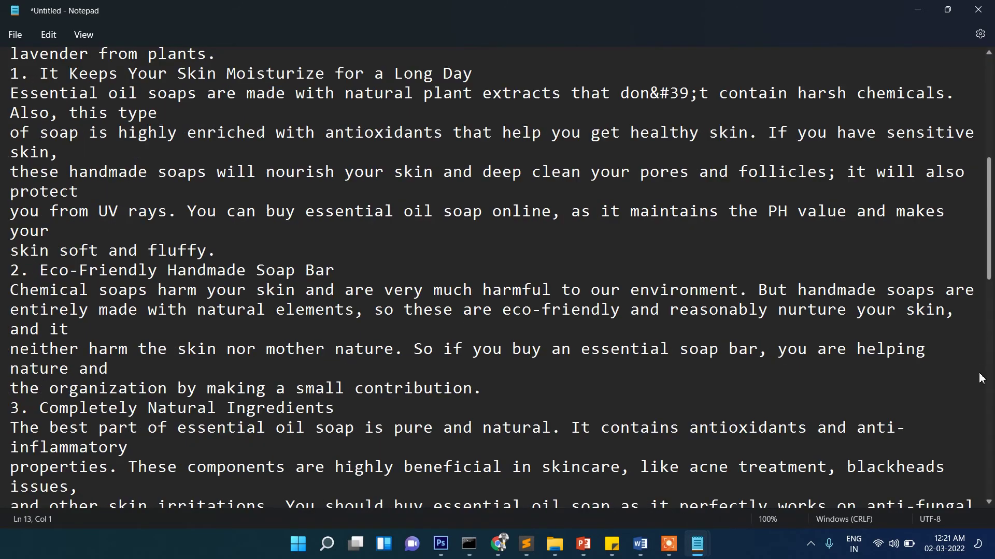
scroll(984, 494, "down", 5)
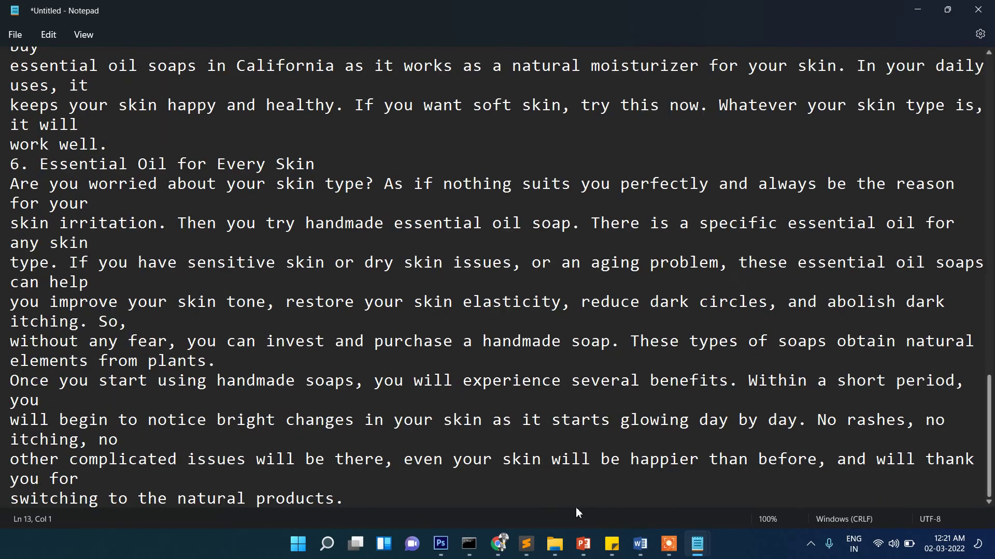
left_click(397, 506, "shift")
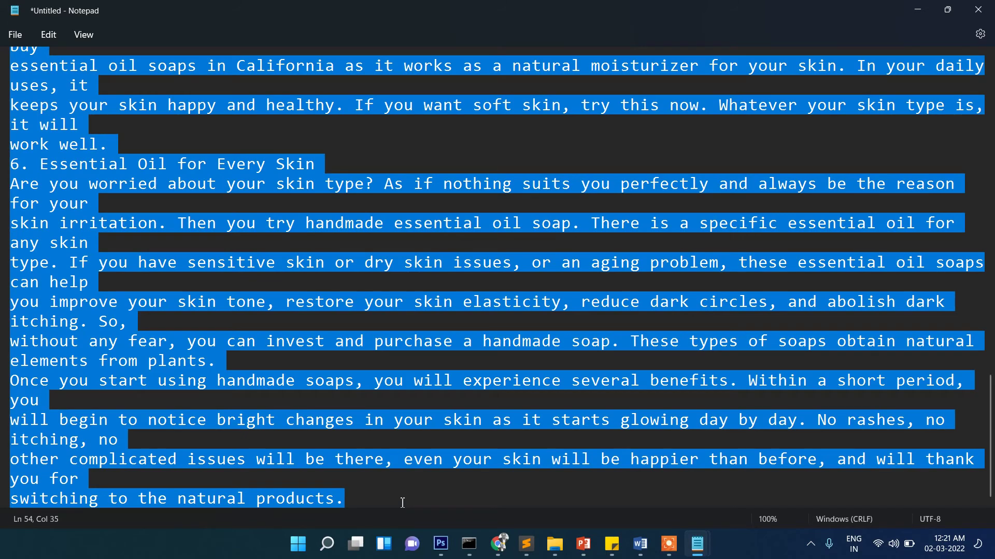
- Paste the copied article body into the empty text element beneath the blog page's title
left_click(918, 9)
left_click(314, 314)
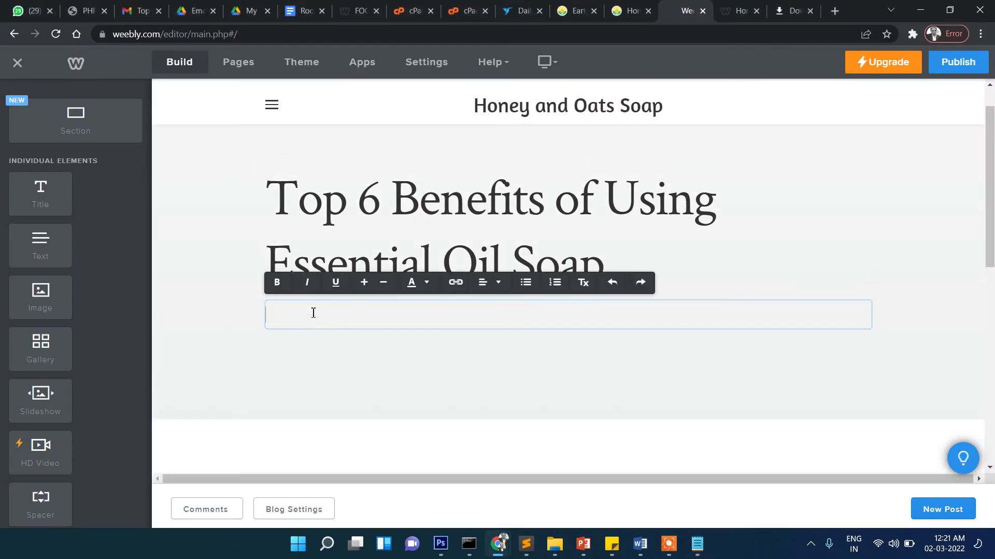
key("ctrl+v")
scroll(404, 332, "up", 10)
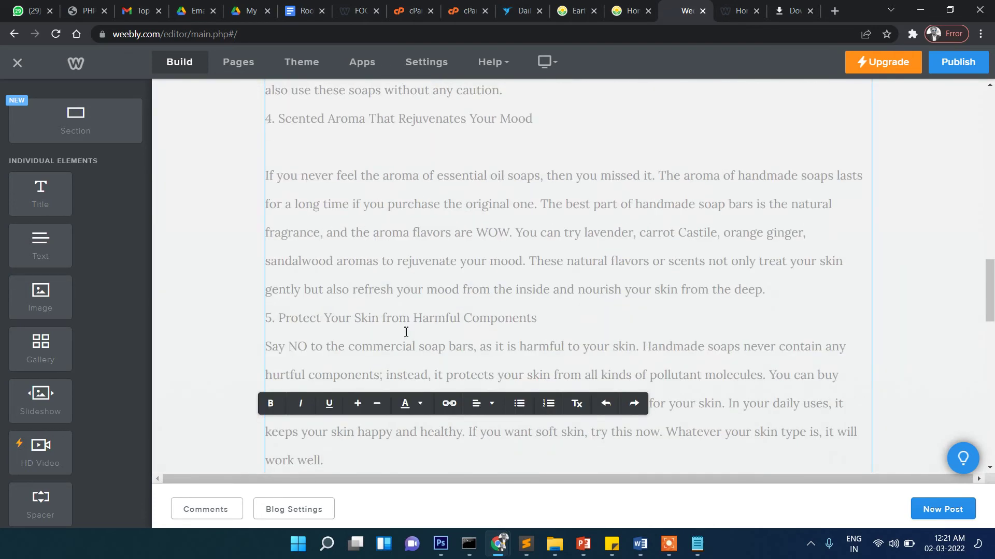
scroll(405, 331, "up", 10)
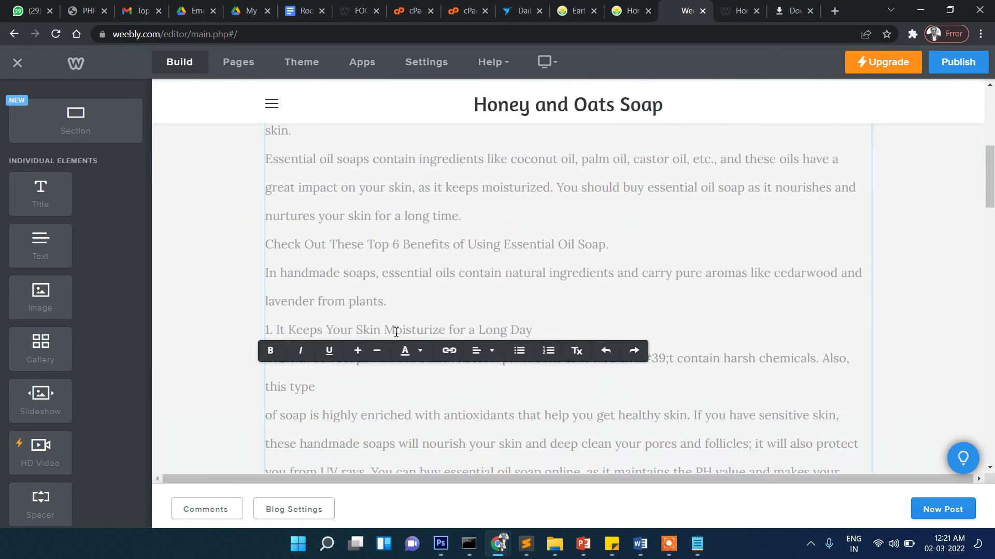
scroll(391, 331, "up", 5)
- Make the subheadings "1. It Keeps Your Skin Moisturize for a Long Day" and "2. Eco-Friendly Handmade Soap Bar" bold
scroll(331, 316, "down", 4)
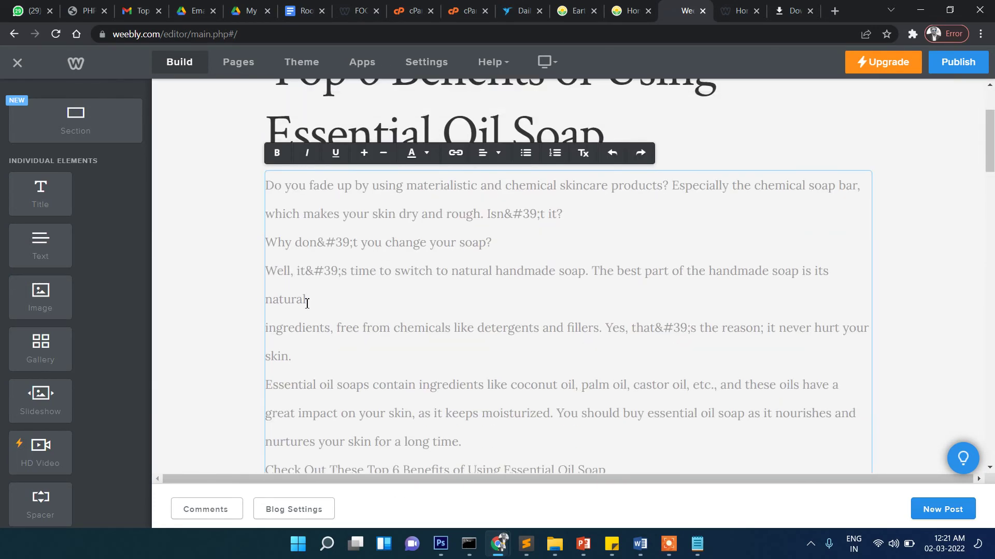
scroll(352, 327, "down", 1)
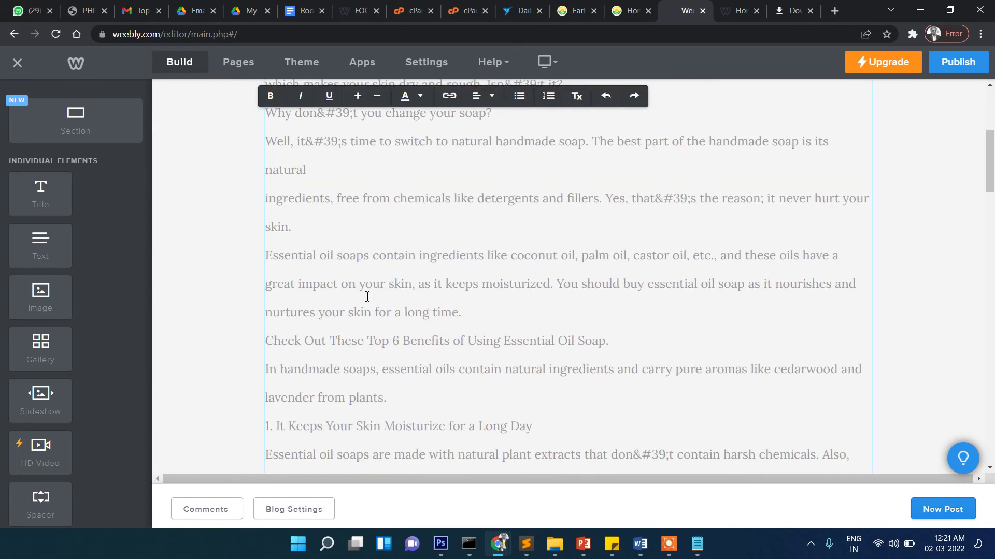
scroll(367, 297, "down", 2)
left_click_drag(555, 297, 244, 304)
key("ctrl+b")
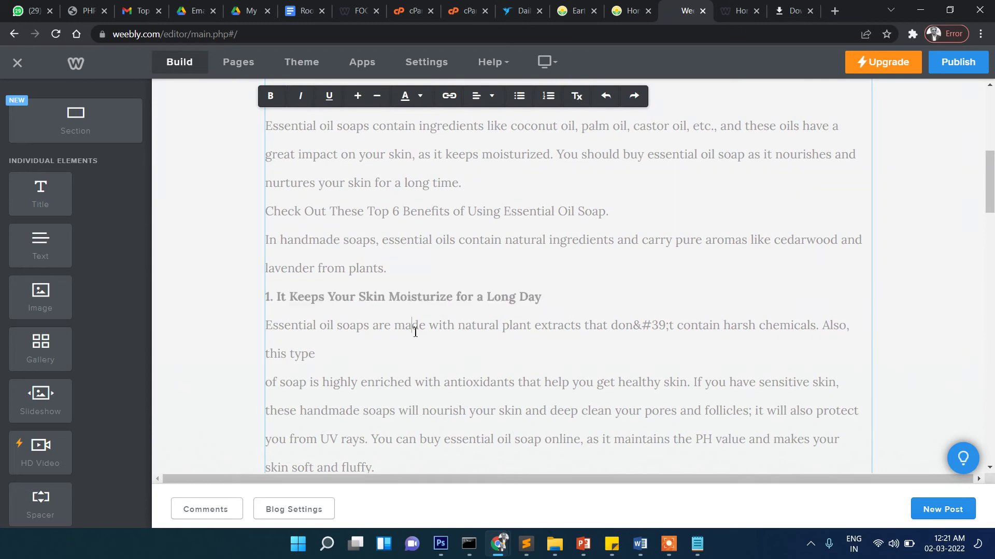
scroll(414, 332, "down", 2)
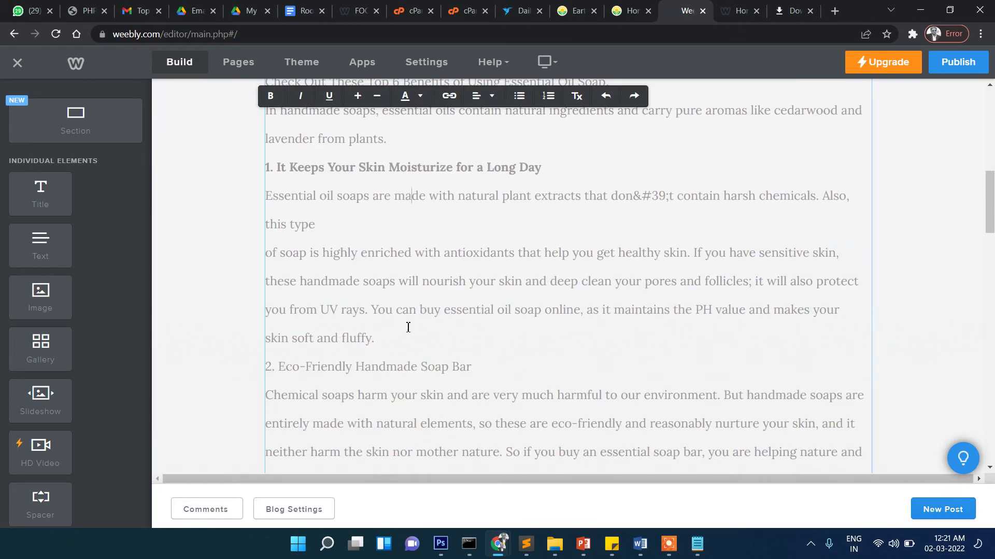
scroll(408, 327, "down", 1)
left_click_drag(270, 304, 255, 306)
key("ctrl+b")
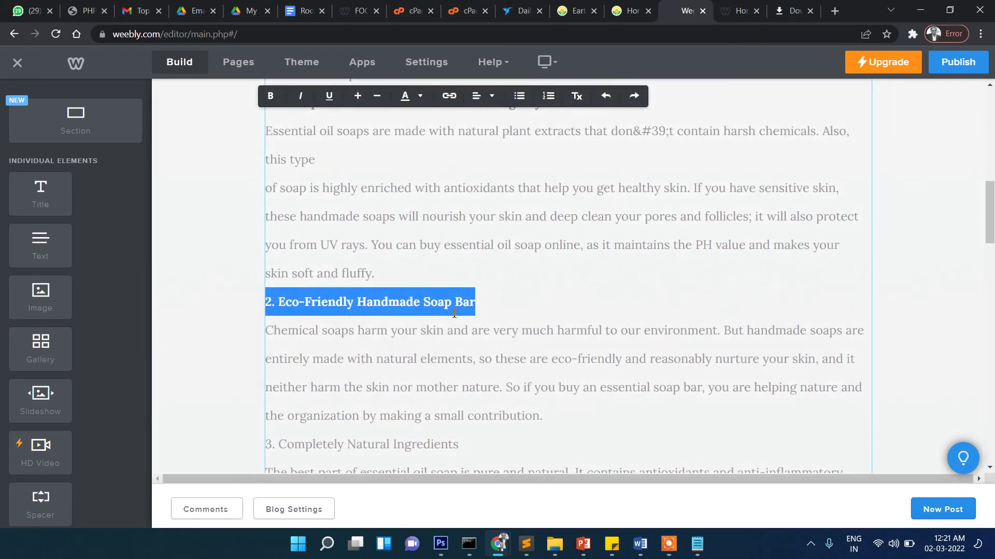
- Make the subheadings "3. Completely Natural Ingredients" and "4. Scented Aroma That Rejuvenates Your Mood" bold
scroll(500, 307, "down", 4)
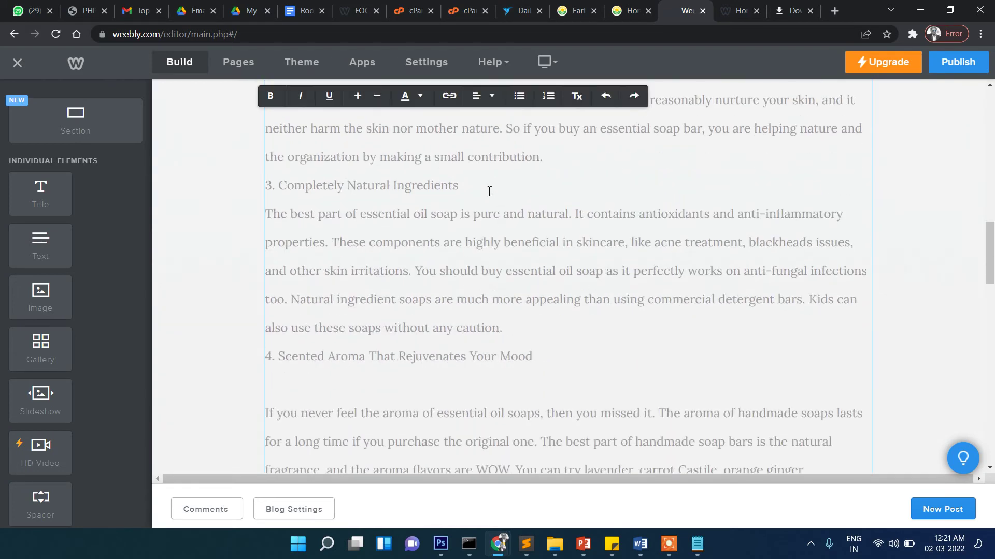
left_click_drag(489, 191, 262, 194)
key("ctrl+b")
scroll(426, 273, "down", 1)
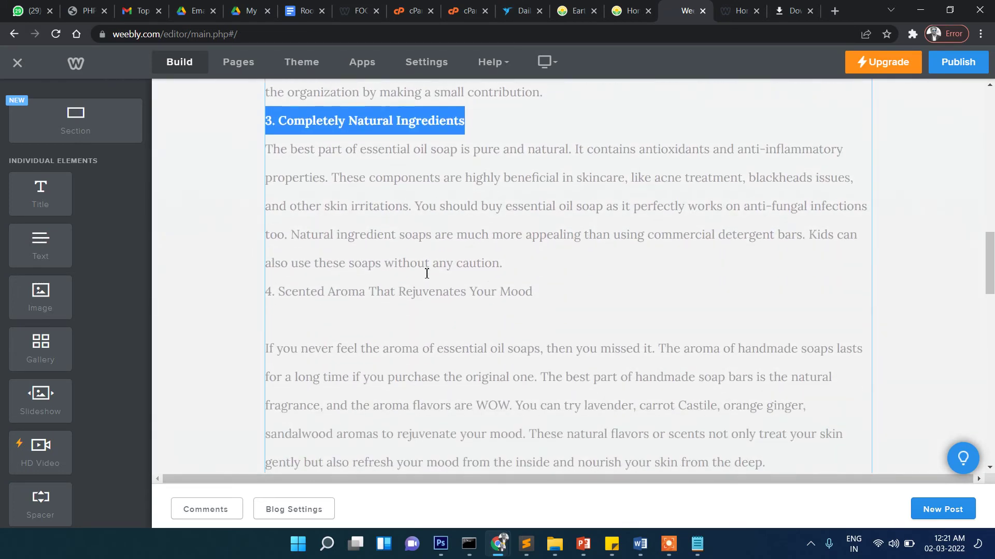
left_click_drag(544, 290, 254, 298)
key("ctrl+b")
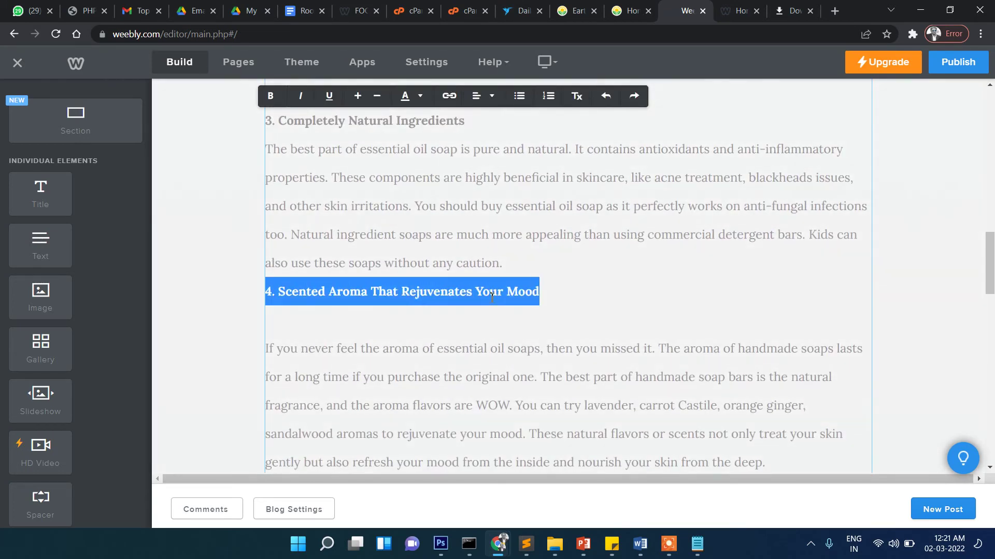
- Make the subheading "6. Essential Oil for Every Skin" bold and deselect it
scroll(491, 297, "down", 7)
left_click_drag(433, 273, 260, 283)
key("ctrl+b")
scroll(466, 296, "down", 3)
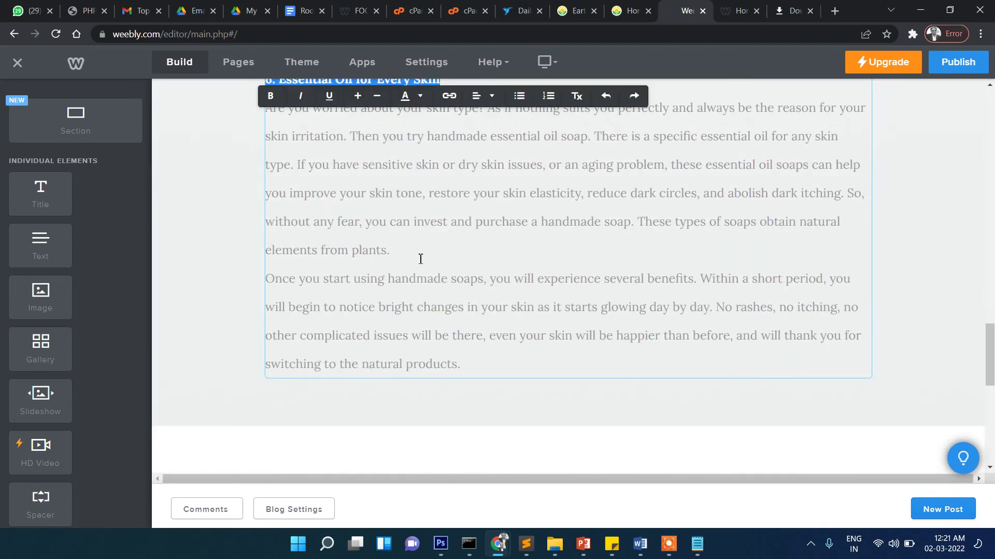
left_click(430, 254)
- Replace the code "&#39;" with an apostrophe in "it's time to switch" near the start of the article
scroll(711, 200, "up", 5)
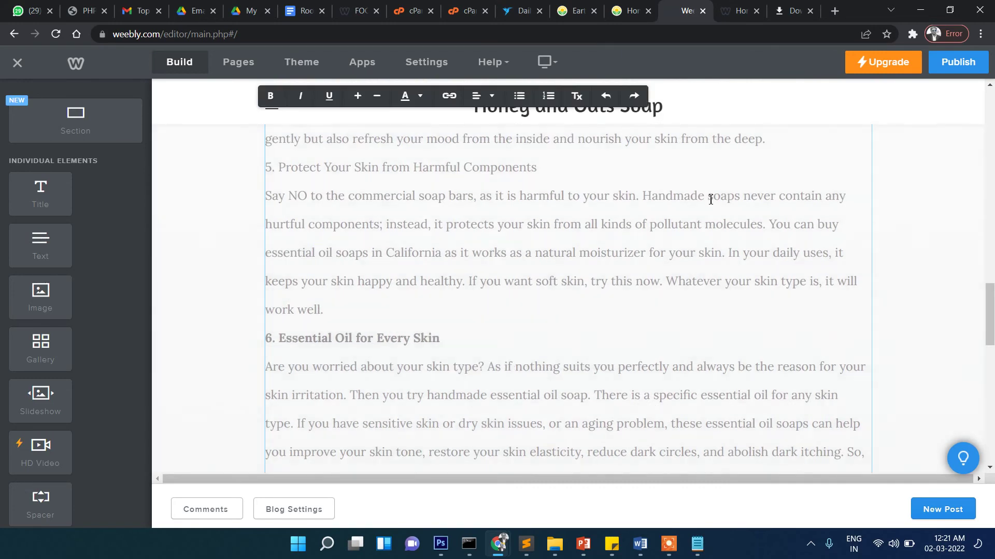
scroll(710, 200, "up", 15)
scroll(583, 252, "down", 3)
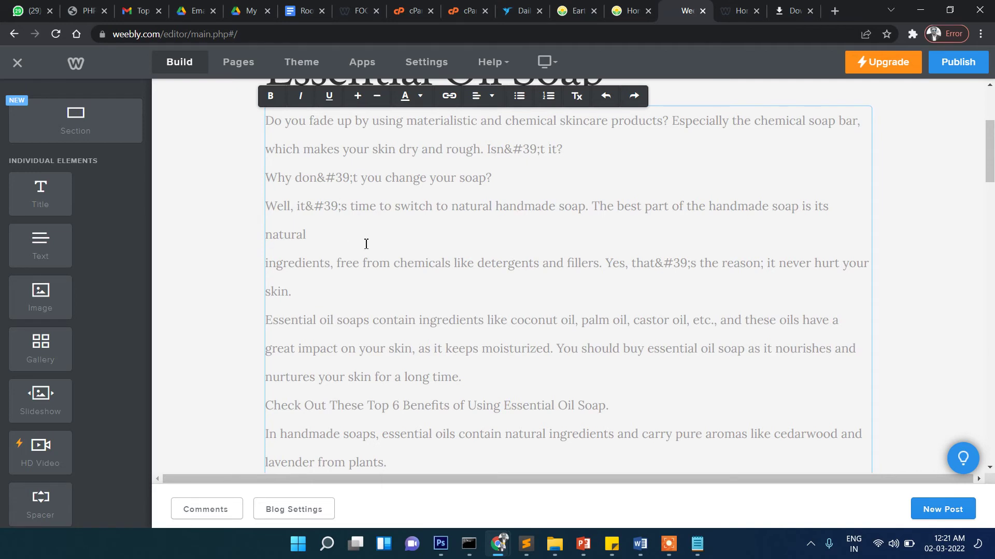
key("BackSpace")
key("BackSpace")
key("BackSpace")
key("BackSpace")
key("BackSpace")
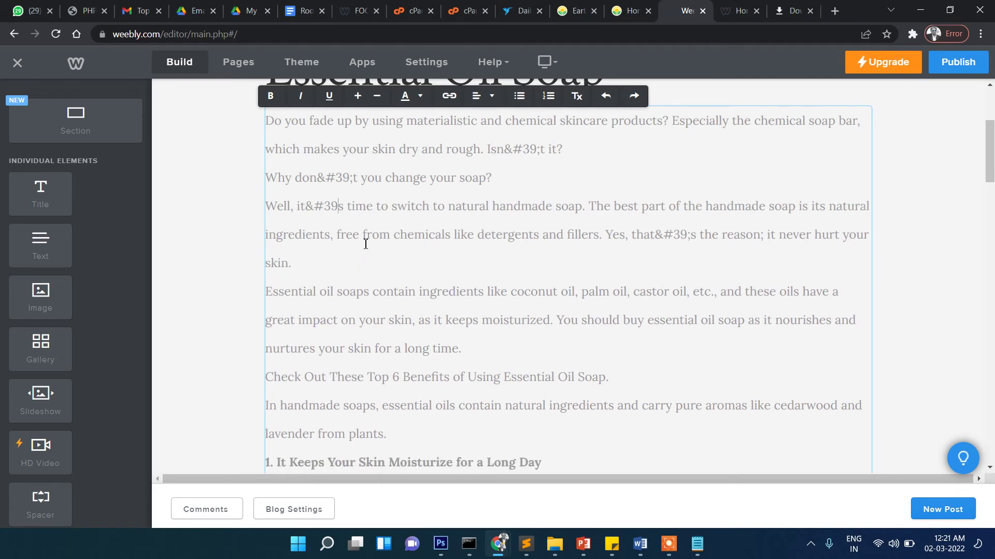
type("'")
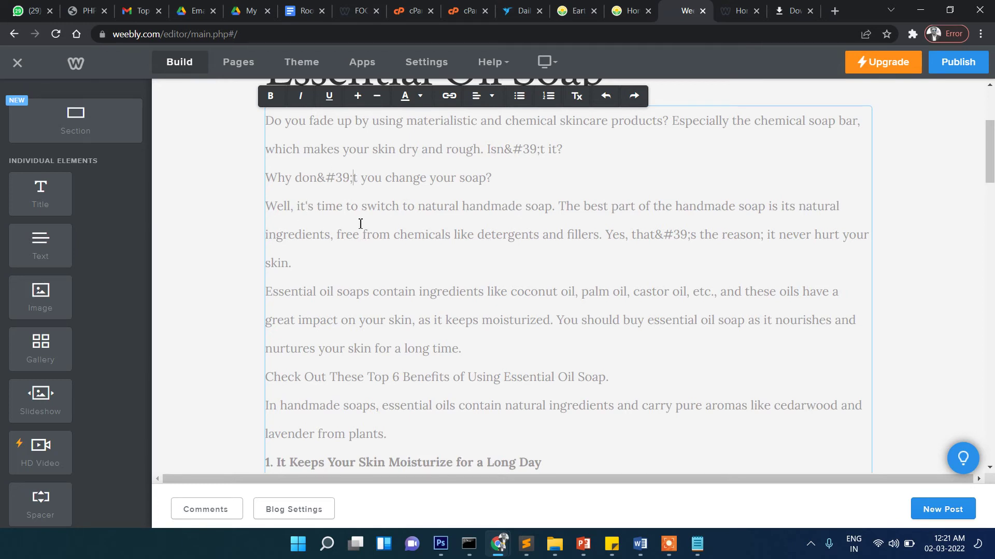
- Replace the code "&#39;" with an apostrophe in the question "Why don't you change your soap?"
key("BackSpace")
key("BackSpace")
key("BackSpace")
key("BackSpace")
key("BackSpace")
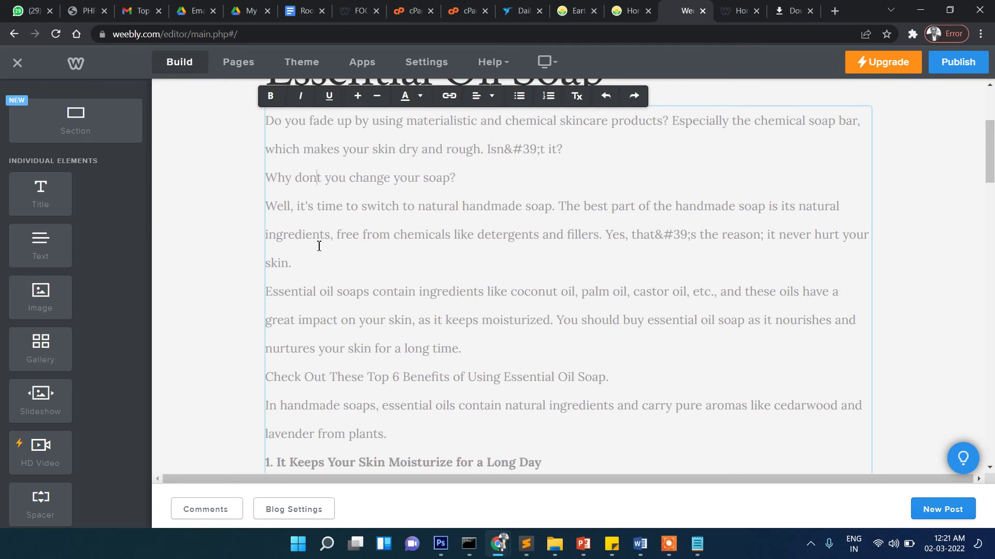
type("'")
- Publish the site with the updated blog page
scroll(649, 372, "up", 4)
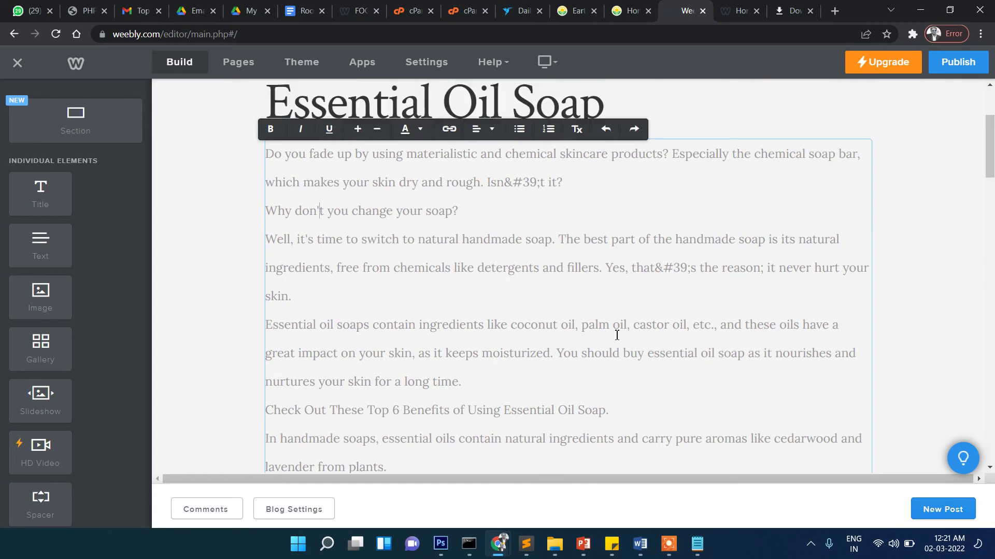
scroll(615, 337, "down", 5)
scroll(480, 307, "up", 4)
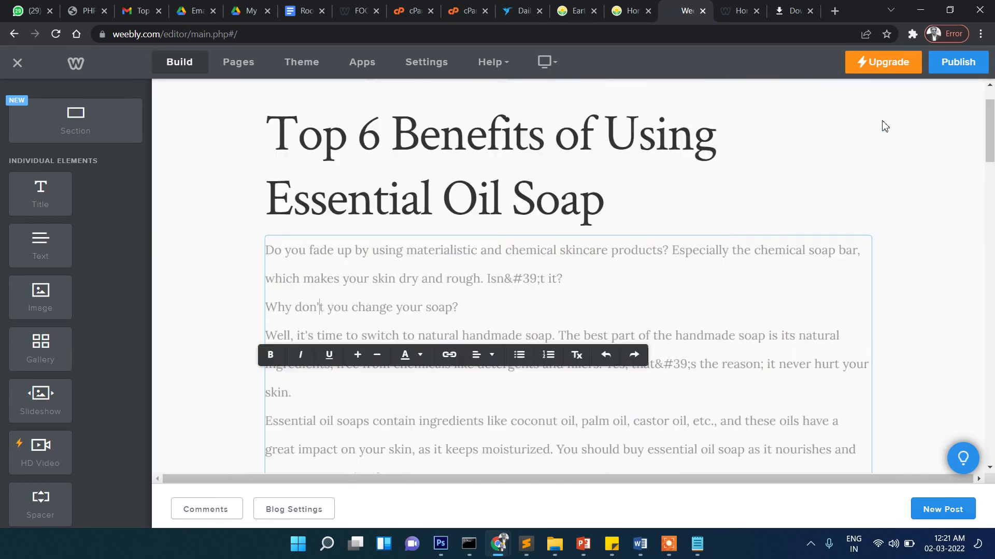
left_click(955, 61)
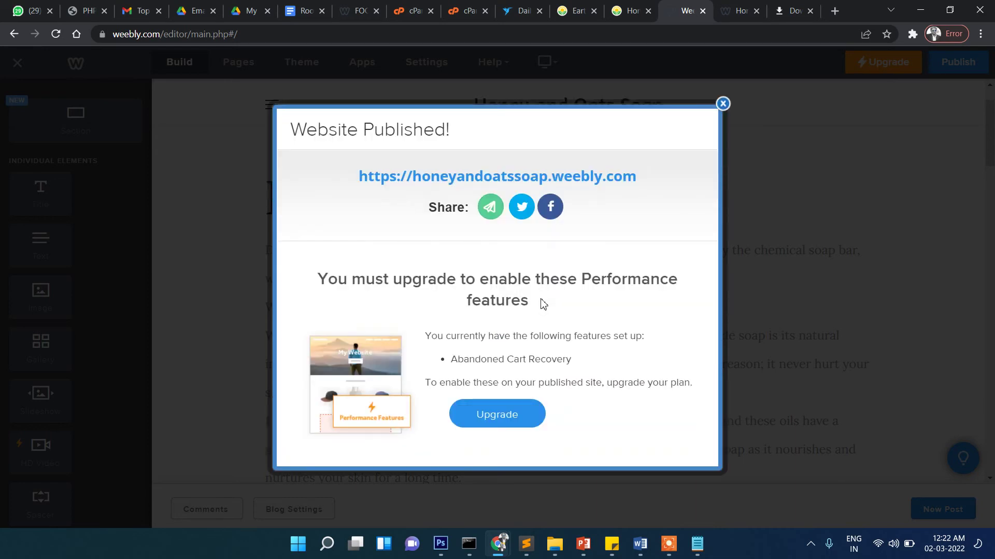
- Open the published site honeyandoatssoap.weebly.com and go to its blog page to view the article
left_click(607, 188)
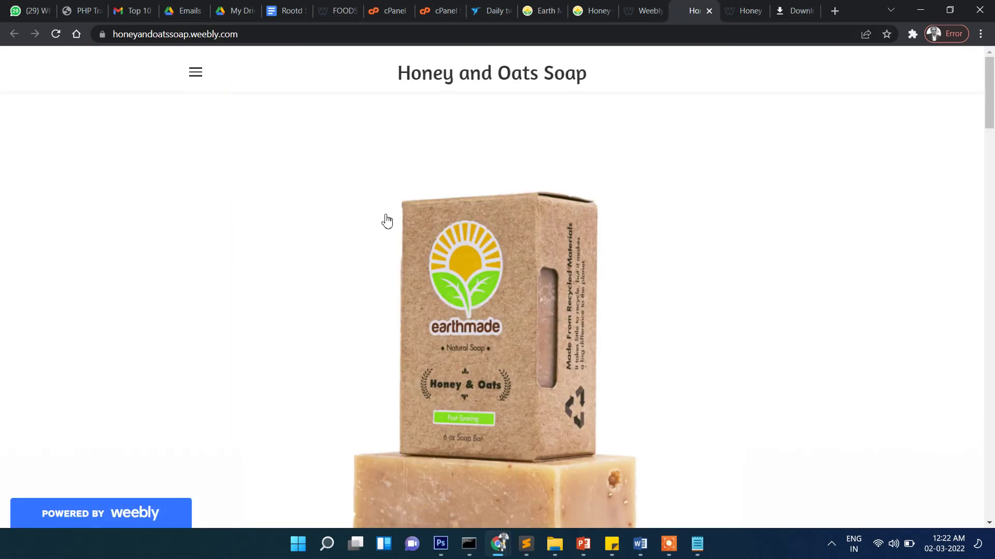
left_click(195, 75)
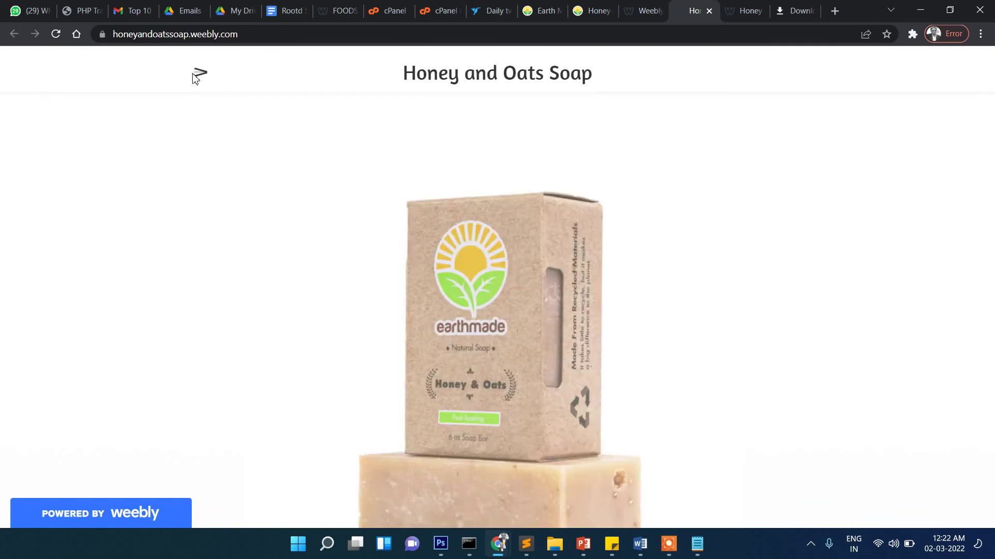
left_click(507, 119)
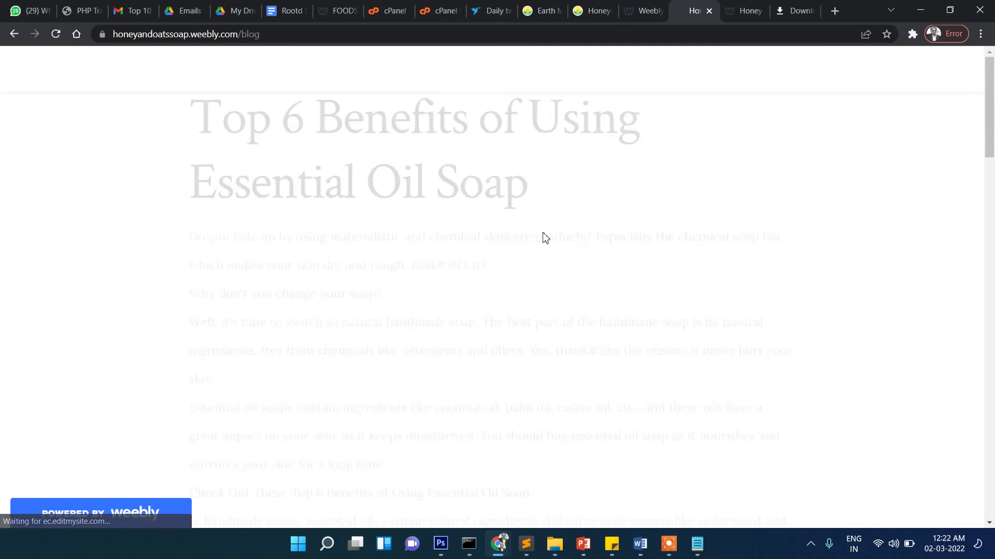
- Review the published blog article from its title through the numbered benefits to the closing paragraph and author section
scroll(534, 249, "down", 20)
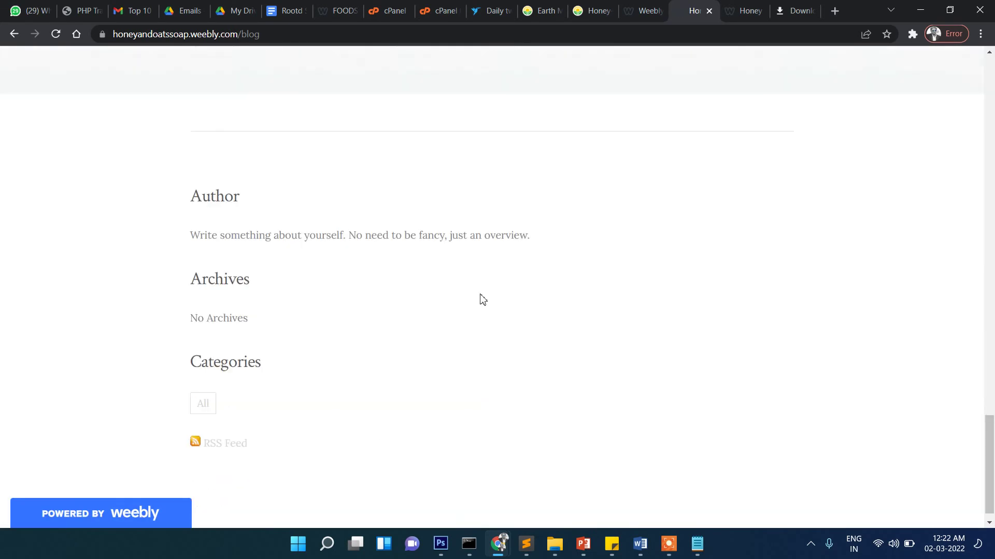
scroll(477, 295, "up", 20)
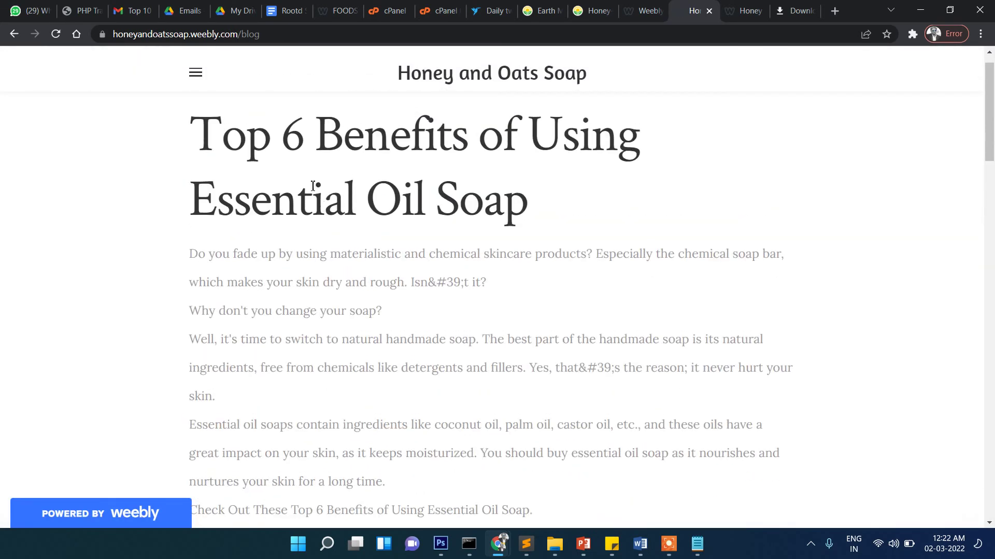
left_click_drag(312, 185, 624, 316)
left_click(644, 318)
scroll(637, 316, "down", 15)
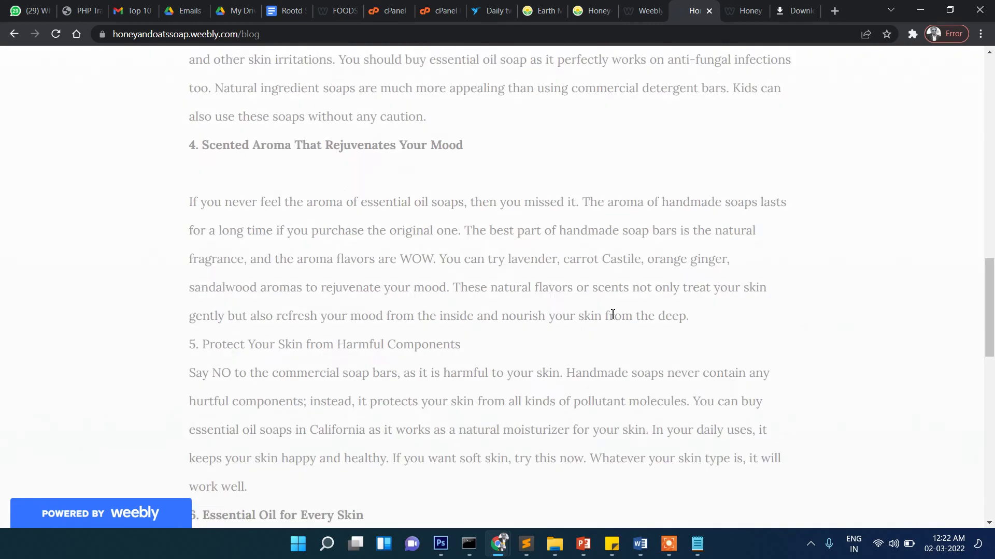
scroll(570, 337, "down", 10)
left_click_drag(326, 217, 666, 300)
scroll(658, 298, "up", 1)
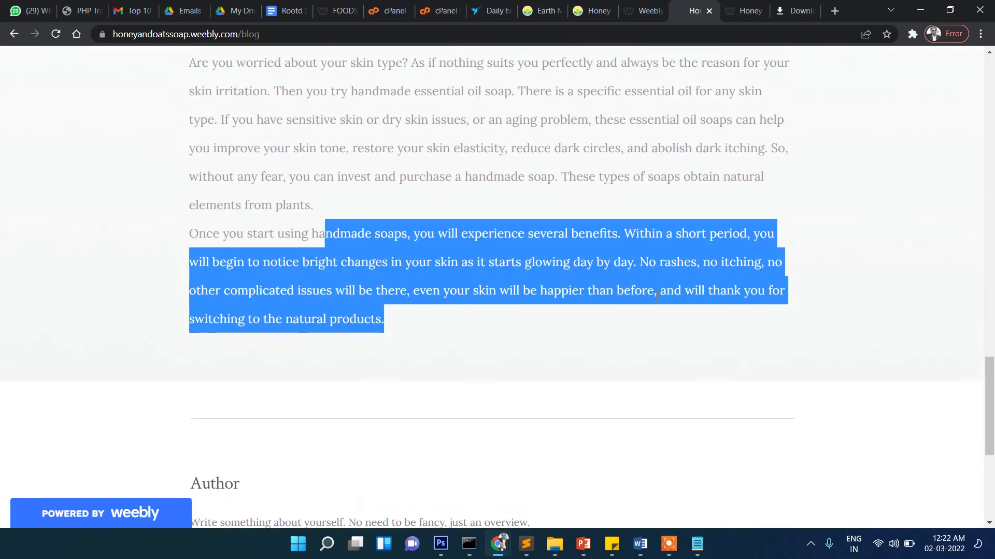
left_click(656, 296)
scroll(632, 280, "up", 20)
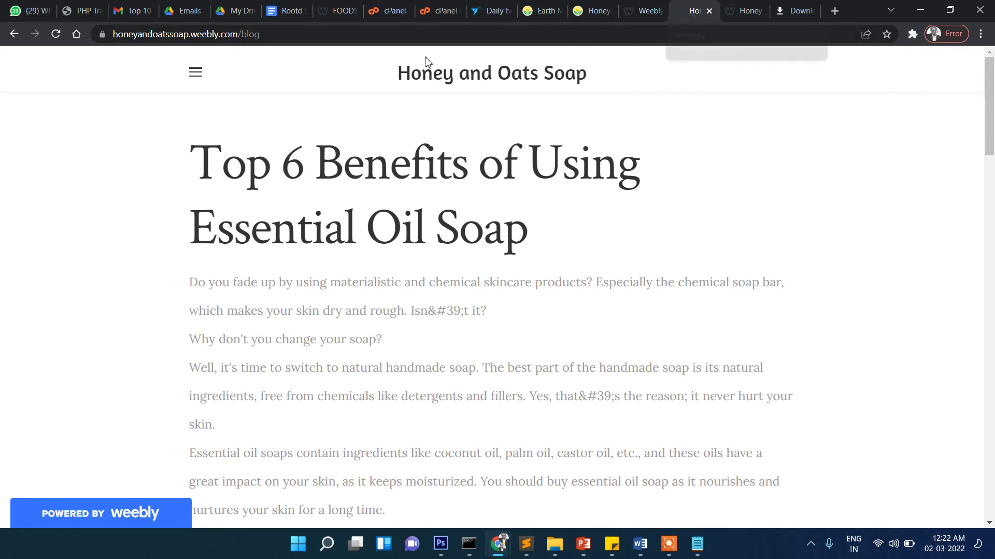
- Return to the blog page in the site editor, close the publish notice and go towards the article's end
left_click(643, 12)
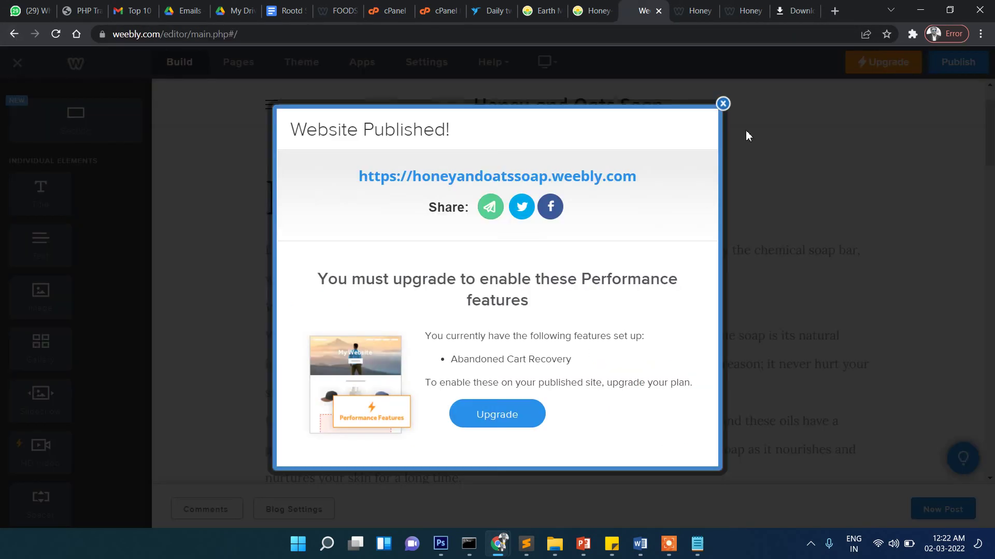
left_click(721, 105)
scroll(570, 352, "down", 8)
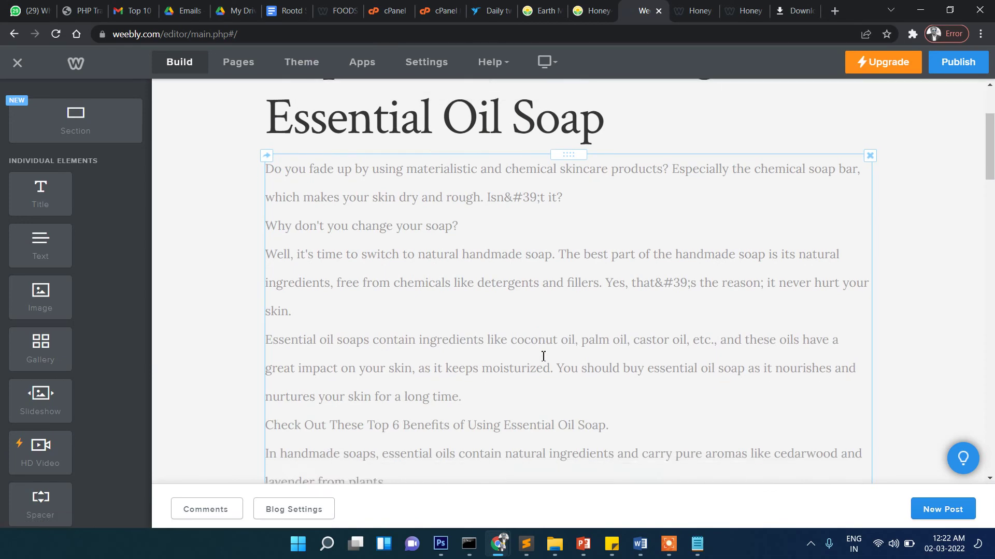
scroll(540, 354, "down", 5)
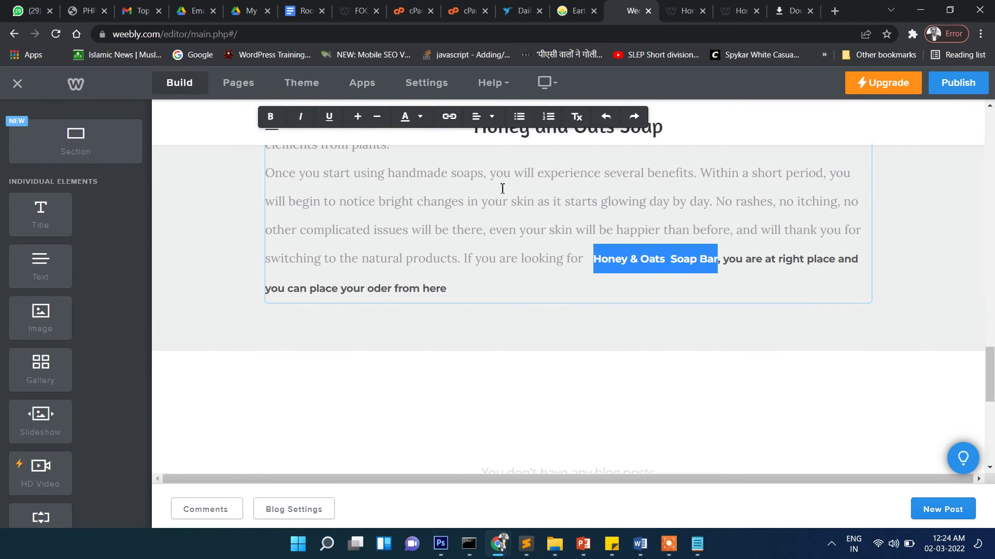
left_click(449, 116)
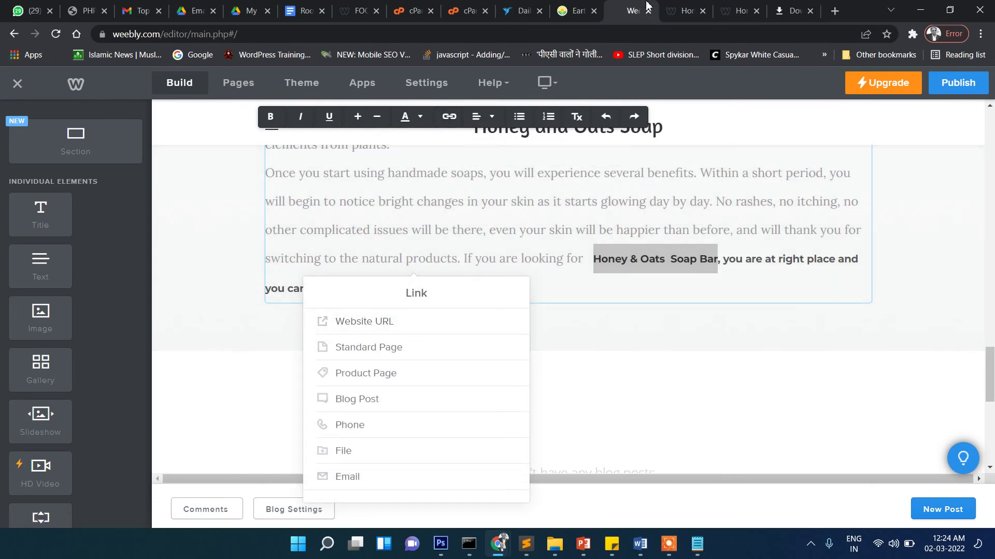
left_click(576, 10)
left_click(441, 33)
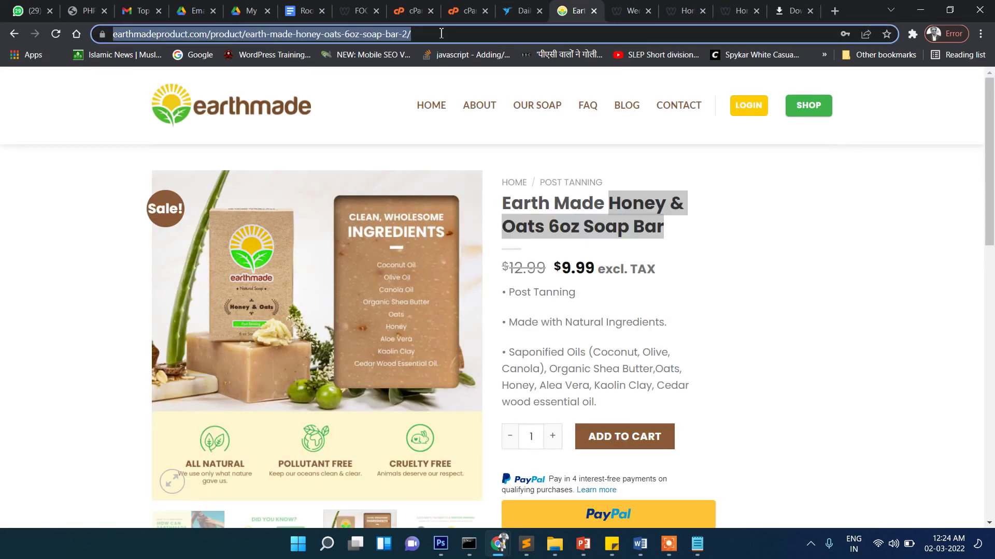
left_click(640, 7)
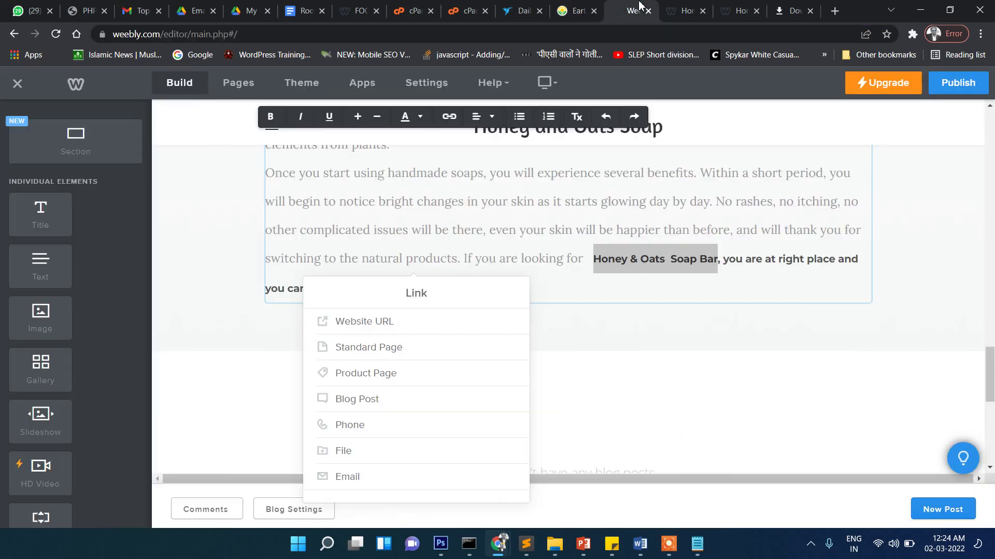
left_click(385, 324)
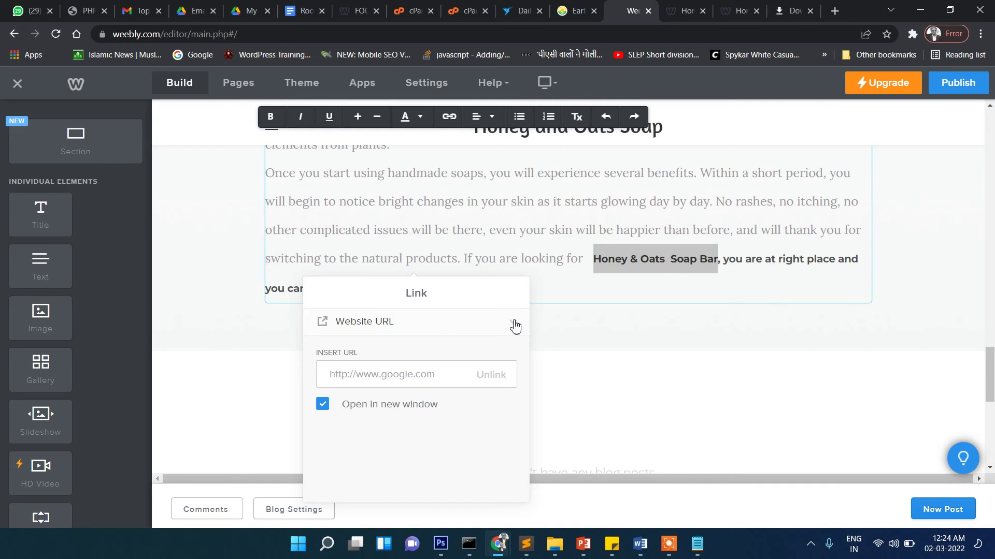
left_click(415, 373)
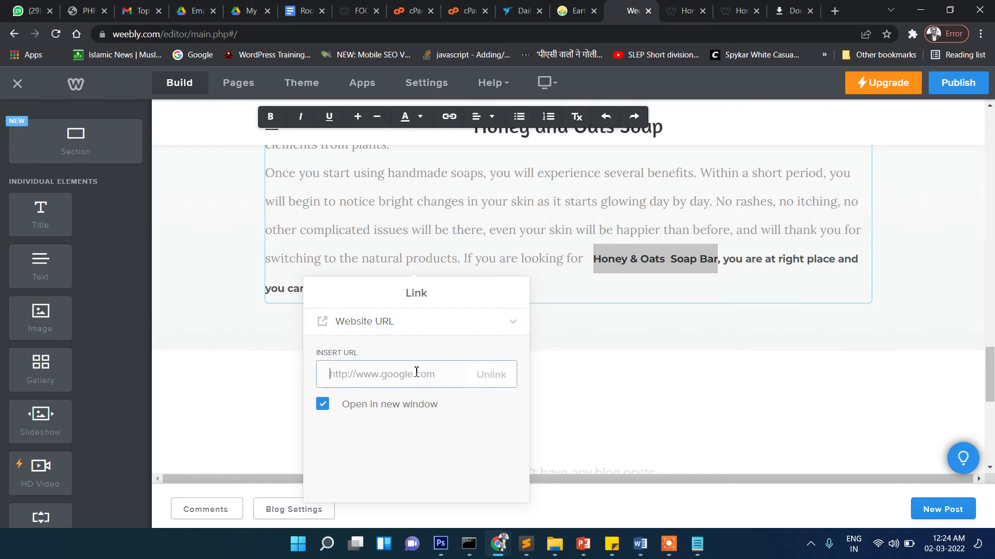
key("ctrl+v")
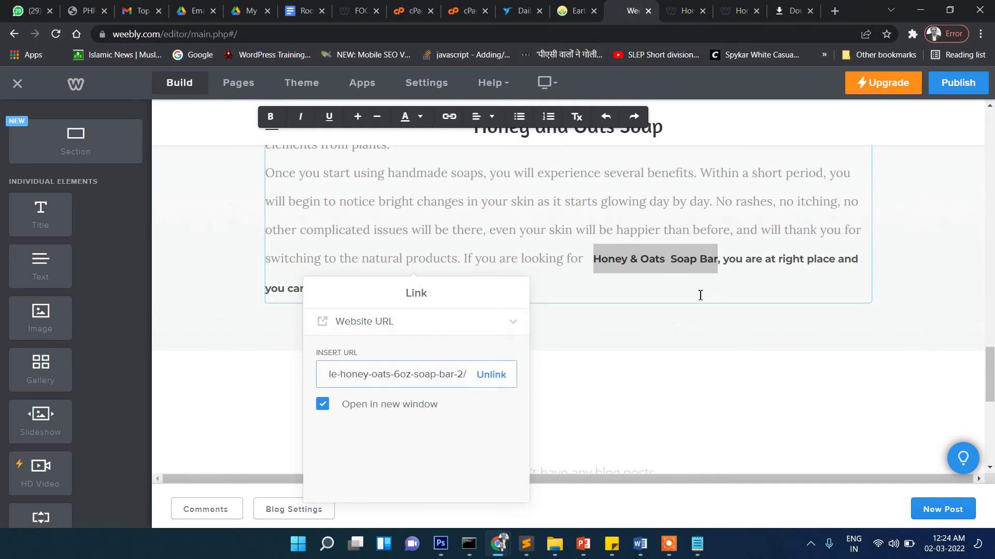
left_click(653, 291)
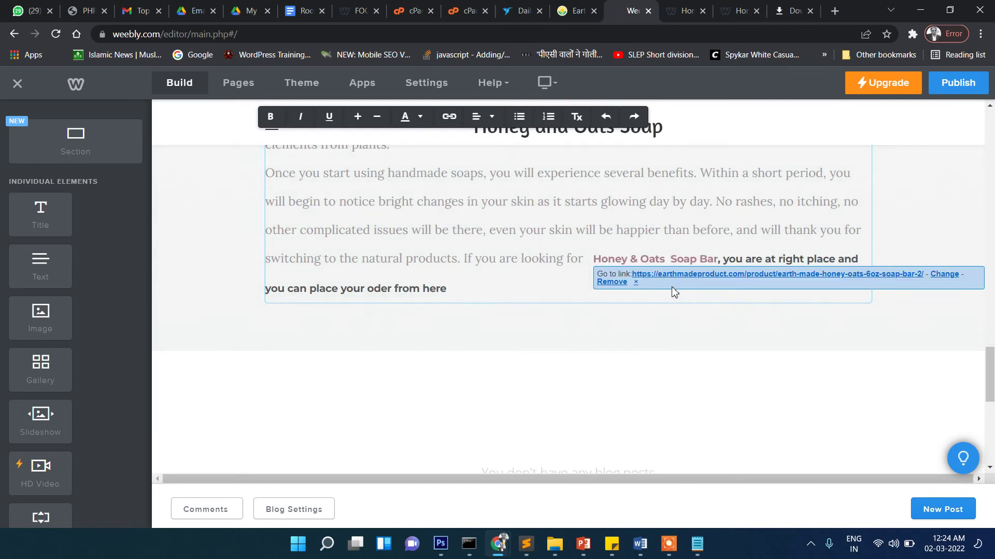
left_click(675, 292)
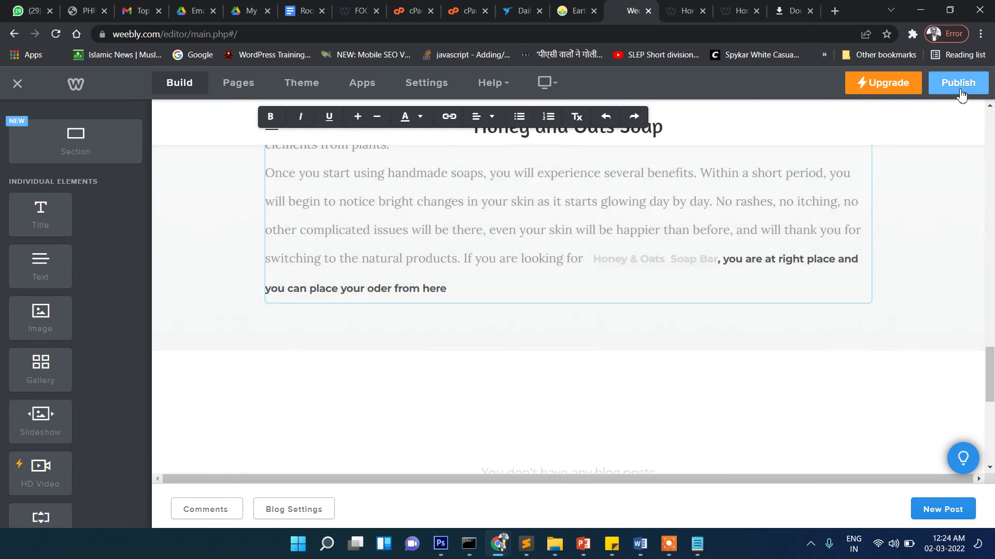
- Publish the site with the linked blog article and exit the site editor
left_click(957, 82)
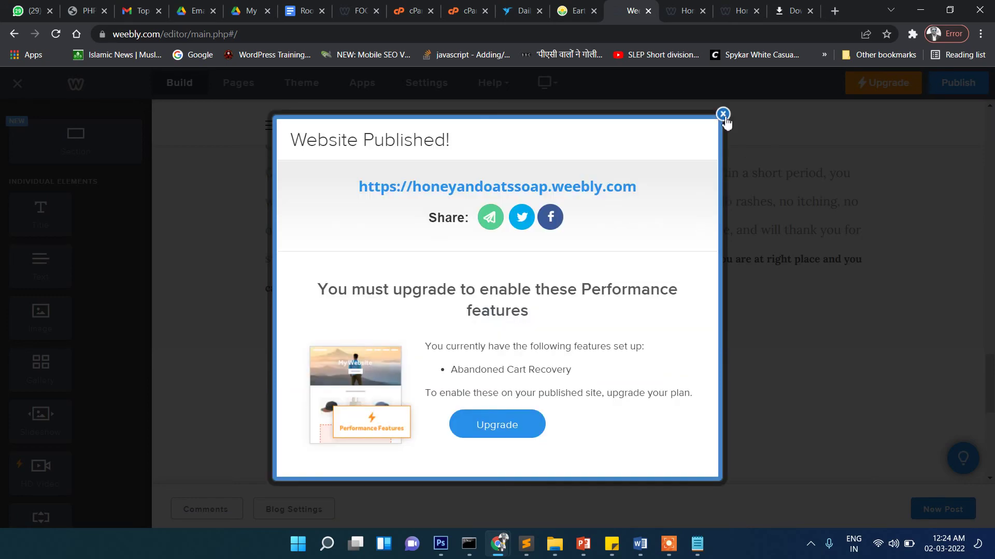
left_click(723, 114)
scroll(373, 253, "down", 10)
scroll(325, 245, "up", 5)
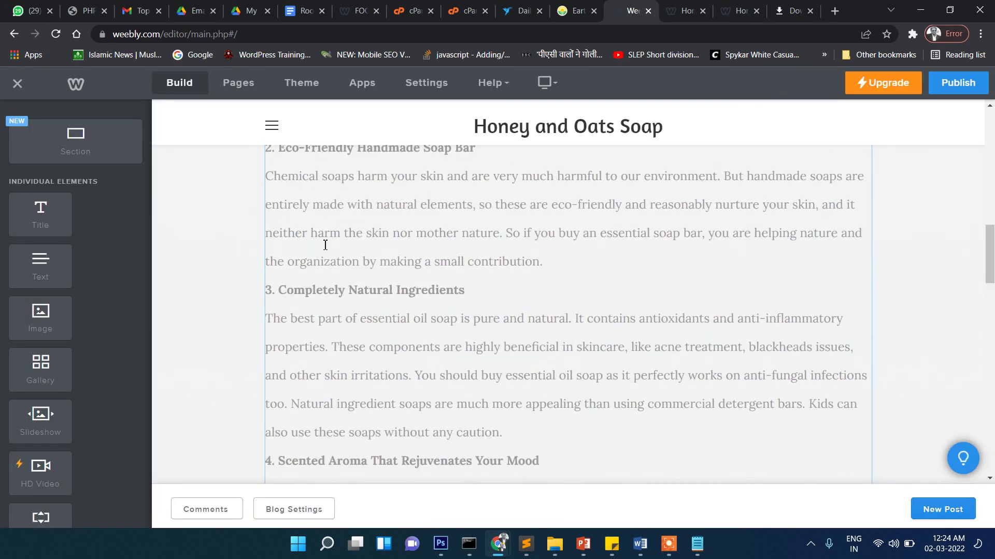
scroll(325, 245, "up", 5)
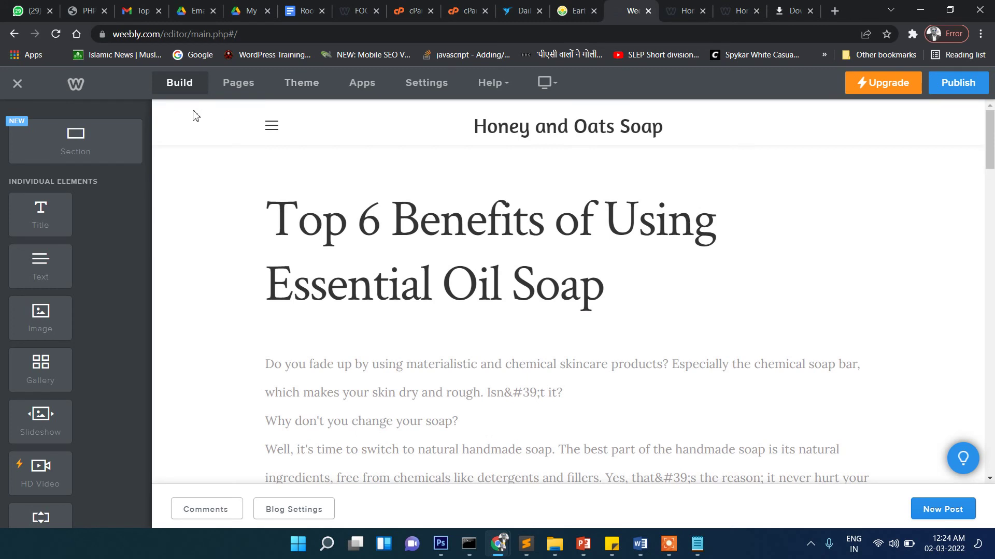
left_click(240, 89)
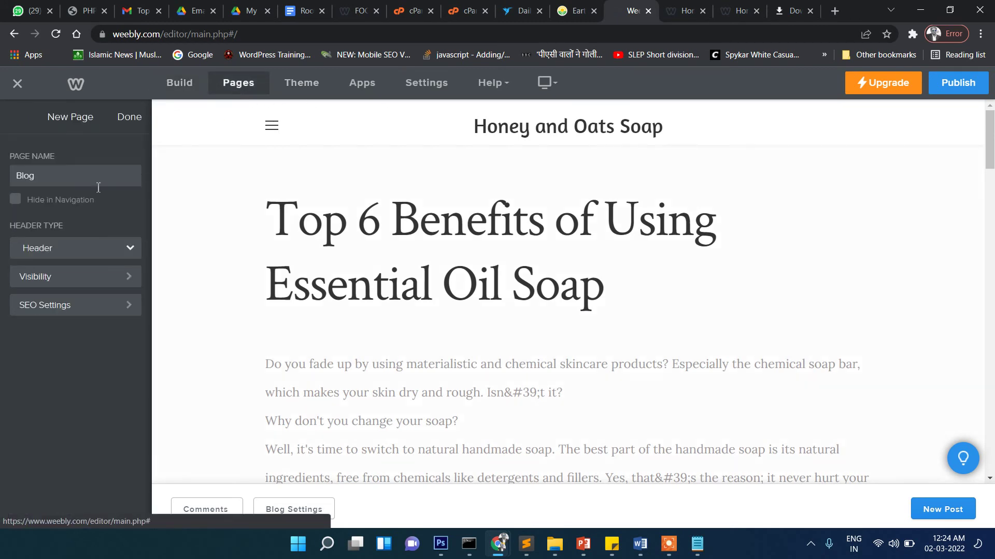
left_click(18, 84)
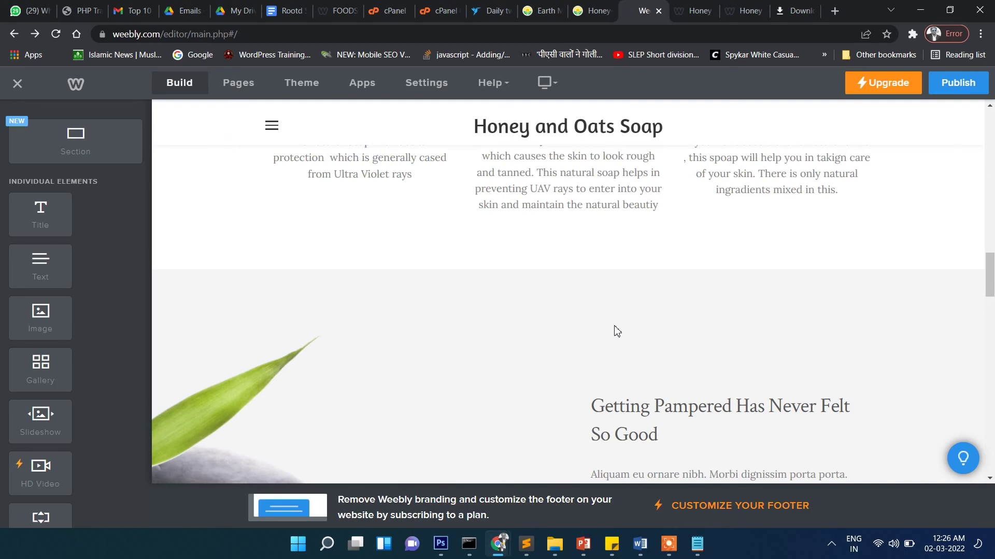
scroll(616, 332, "down", 2)
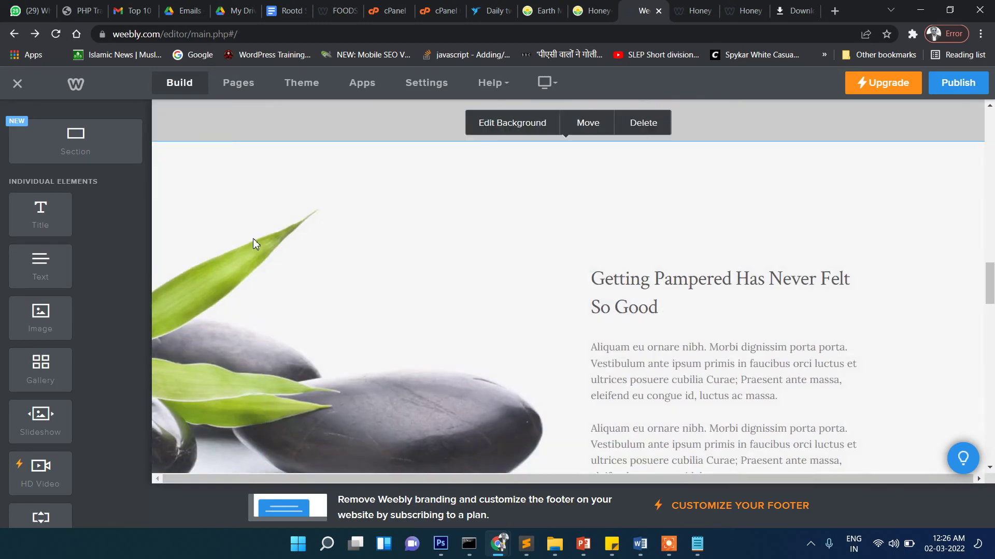
scroll(253, 238, "up", 3)
left_click(517, 318)
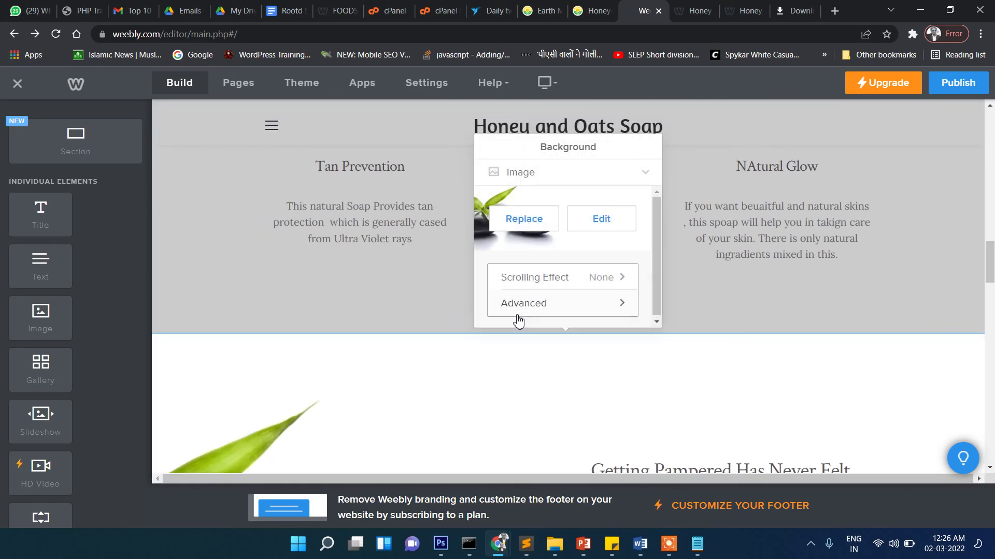
left_click(522, 232)
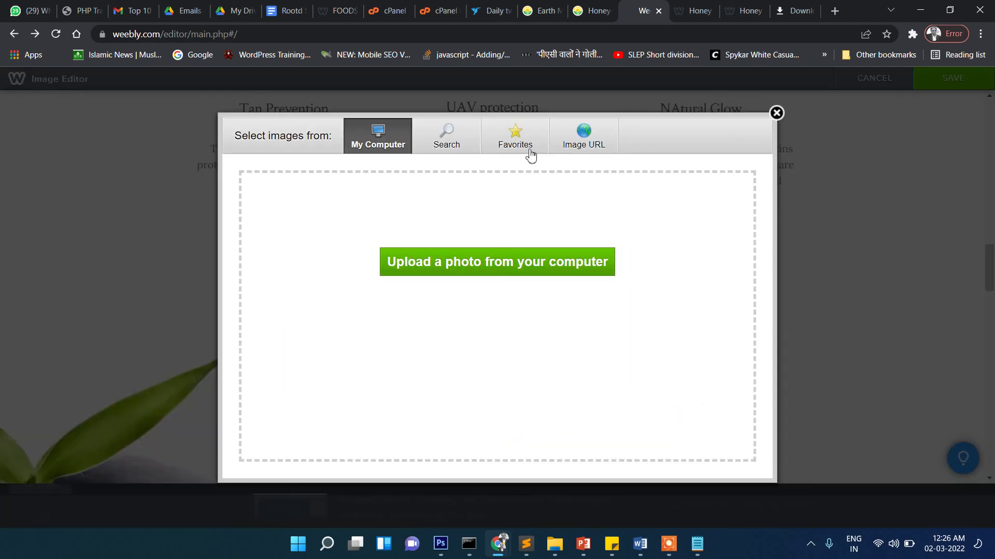
left_click(577, 148)
left_click(424, 251)
type("https://earthmadeproduct.com/wp-content/uploads/2021/12/Honey-Oats_7.jpg")
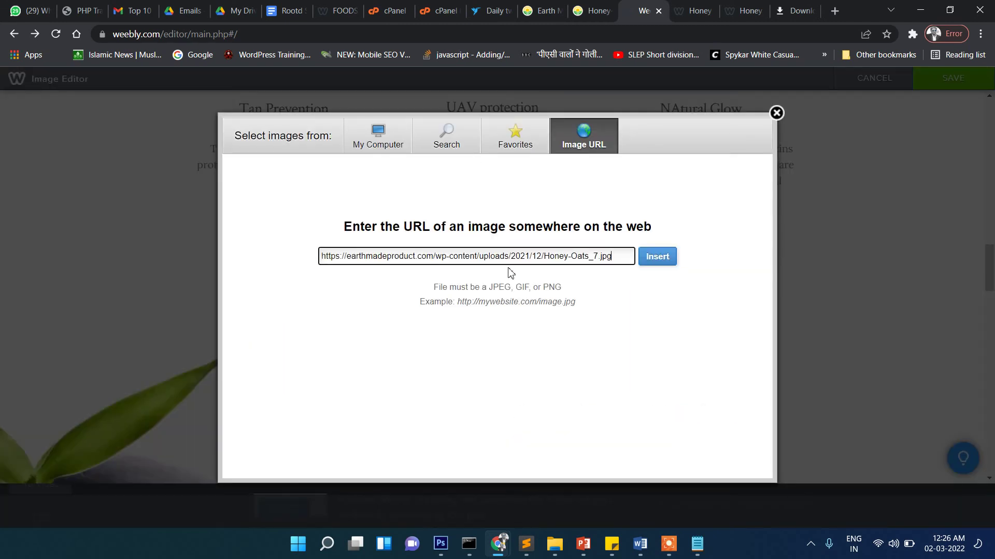
left_click(652, 263)
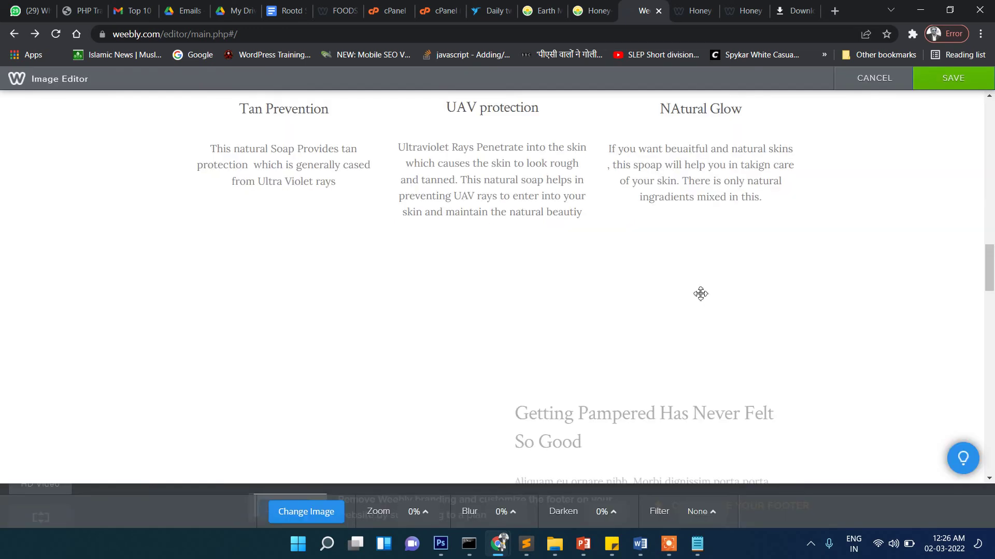
- Check how the new background image fits between the neighbouring home page sections and save it
scroll(644, 297, "down", 5)
scroll(619, 300, "up", 3)
scroll(422, 321, "down", 5)
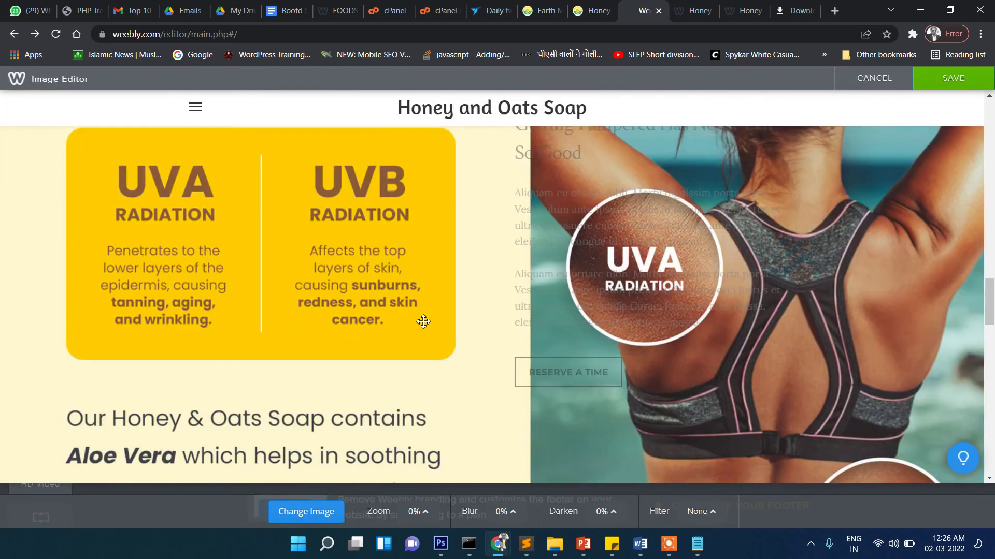
scroll(535, 322, "up", 4)
scroll(534, 326, "down", 5)
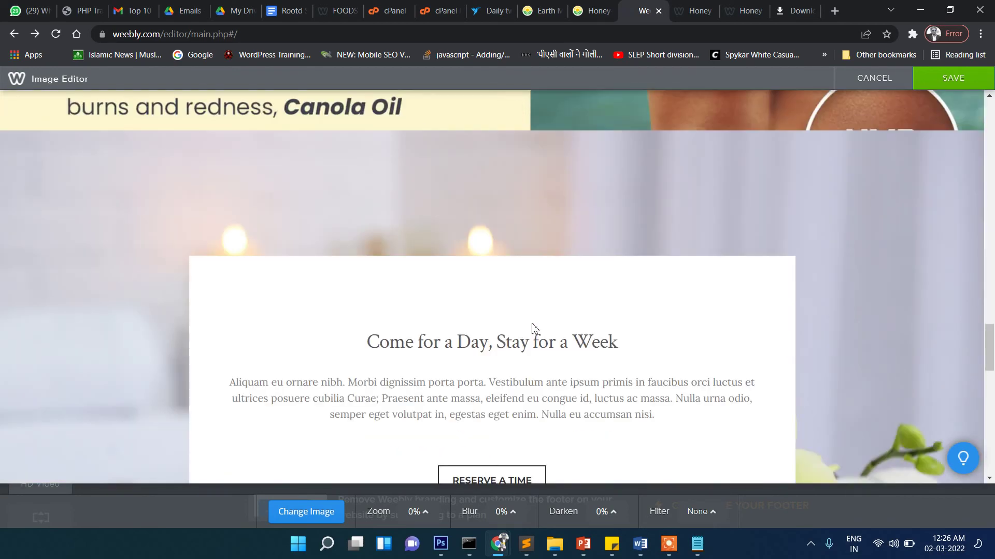
scroll(533, 328, "up", 6)
scroll(528, 315, "down", 3)
scroll(543, 223, "up", 4)
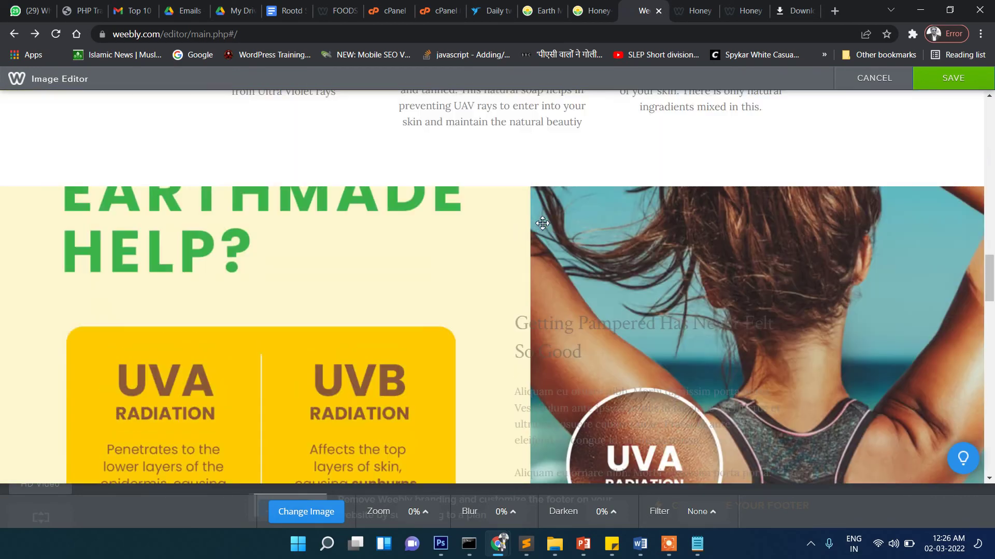
scroll(538, 325, "down", 4)
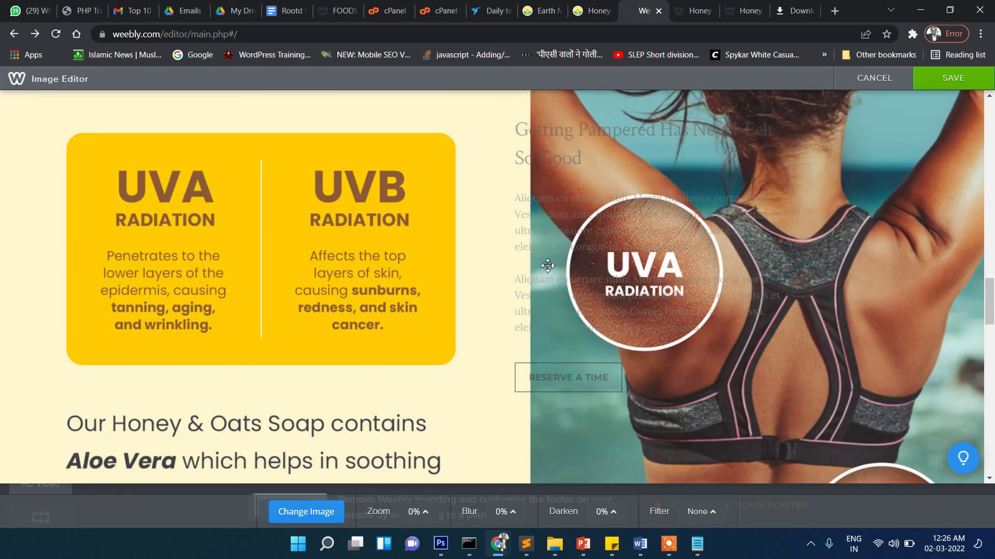
scroll(537, 204, "up", 6)
scroll(844, 213, "up", 2)
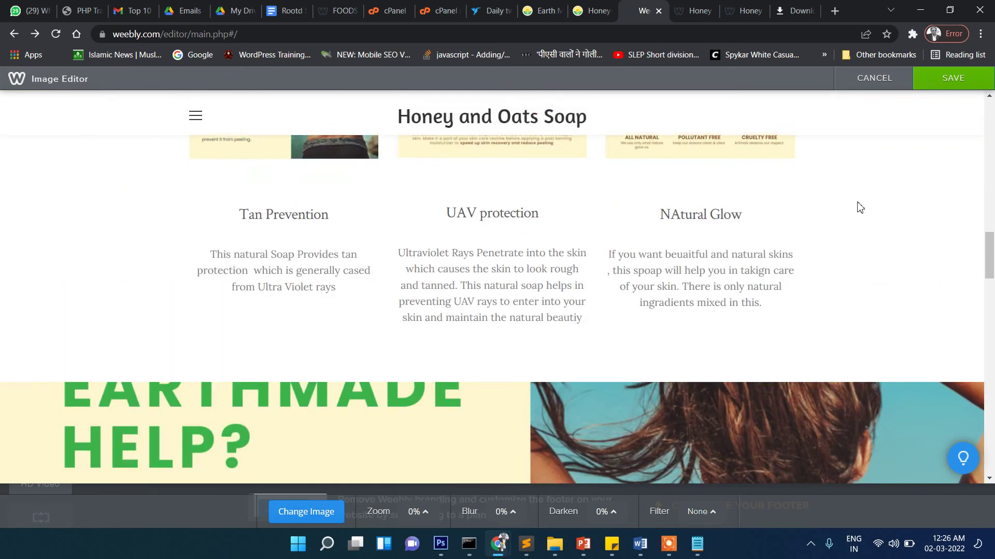
left_click(946, 81)
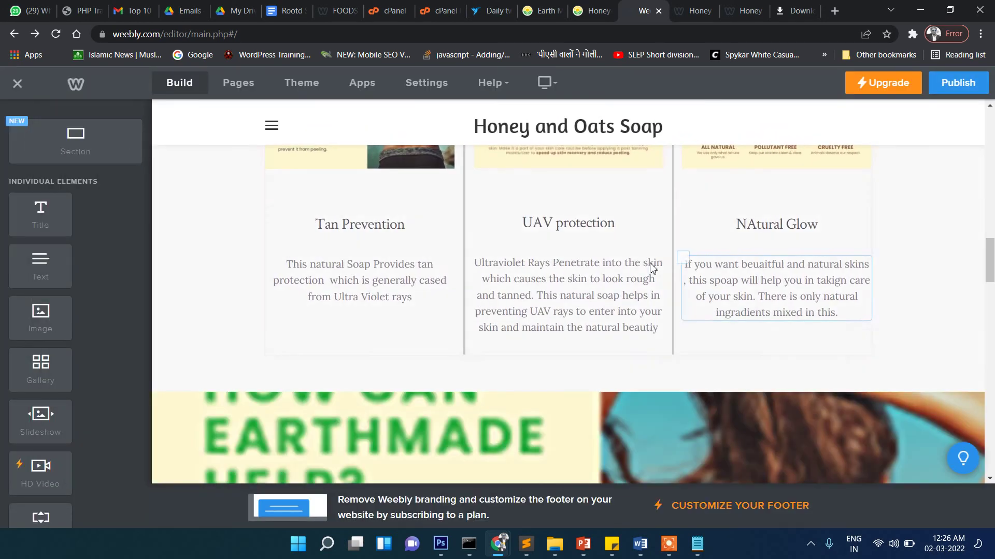
- Examine how the "Getting Pampered Has Never Felt So Good" heading and text sit over the new background image
scroll(648, 259, "down", 4)
scroll(611, 290, "down", 4)
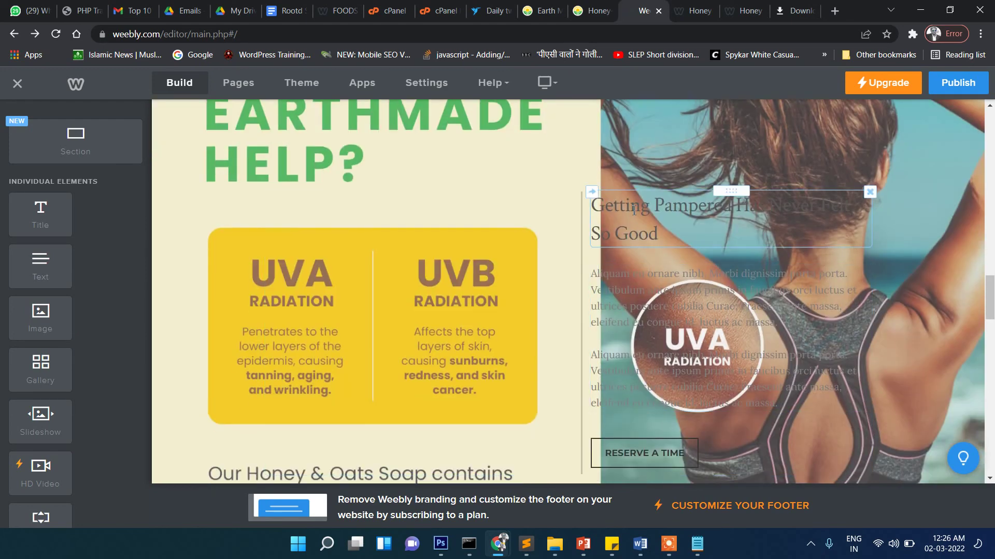
left_click(636, 229)
scroll(627, 230, "down", 2)
scroll(740, 290, "up", 5)
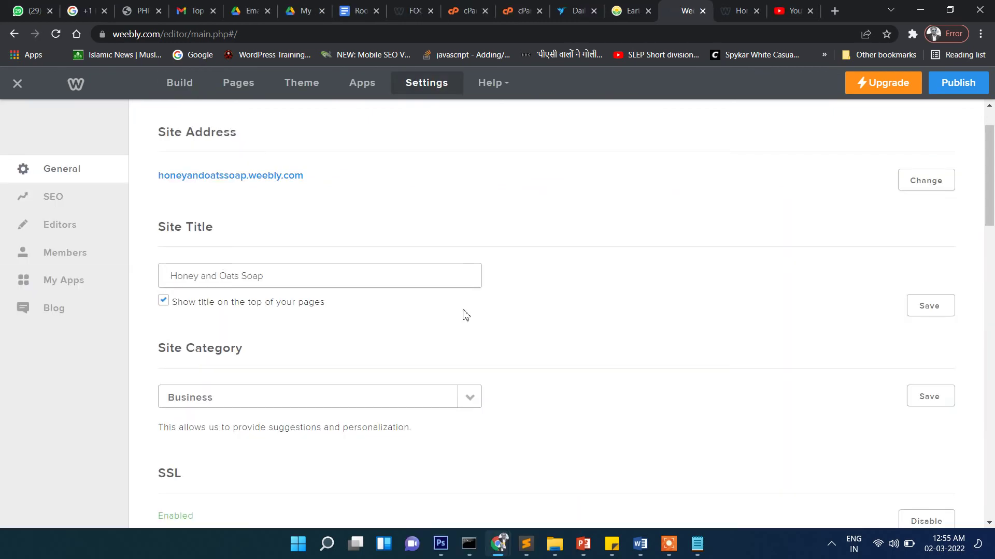
- Review the site's General settings, including the site address, title and category
scroll(440, 271, "up", 2)
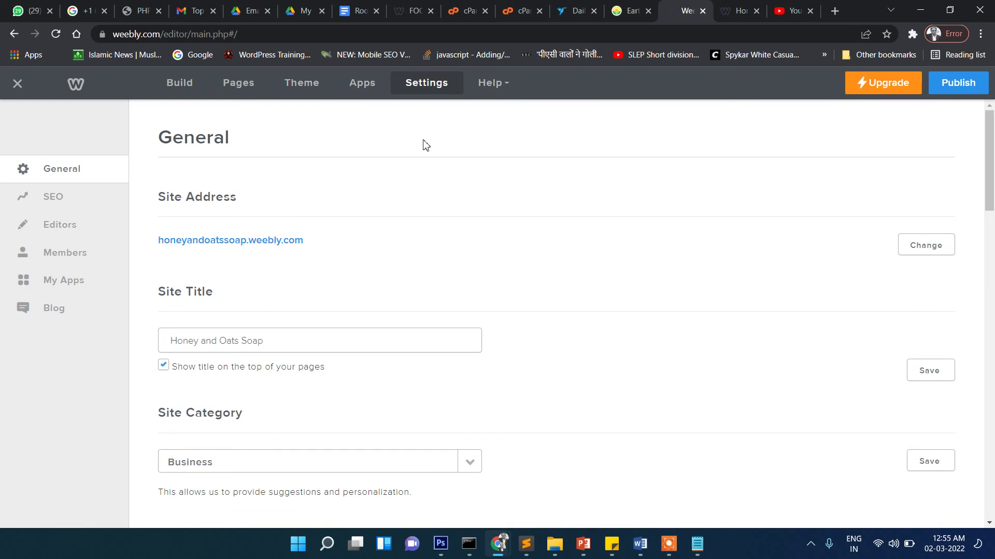
- Try to extend the site title with "honey and oats oats soap natural body soap" and publish the site
left_click(426, 88)
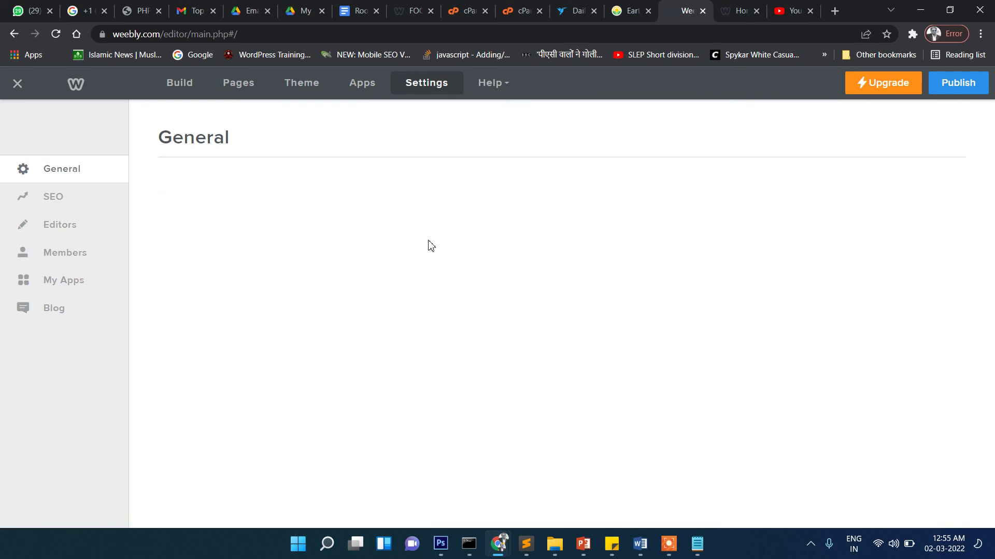
scroll(310, 311, "down", 2)
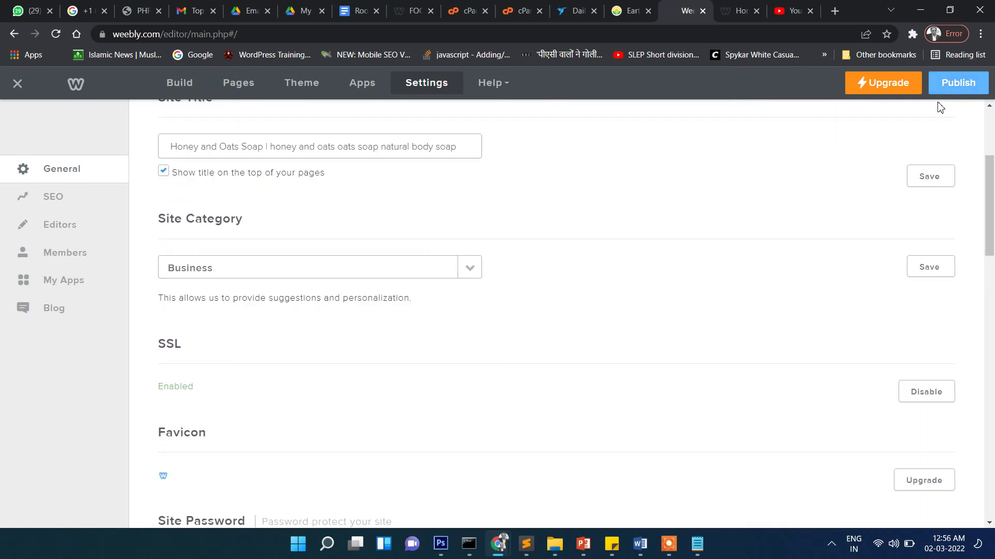
left_click(958, 83)
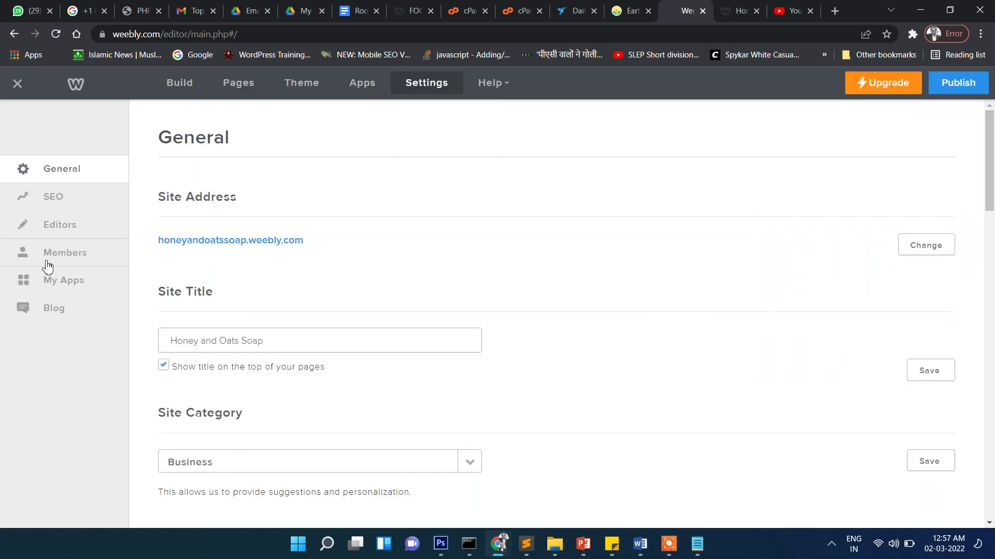
left_click(290, 334)
type("honey and oats oats soap natural body soap")
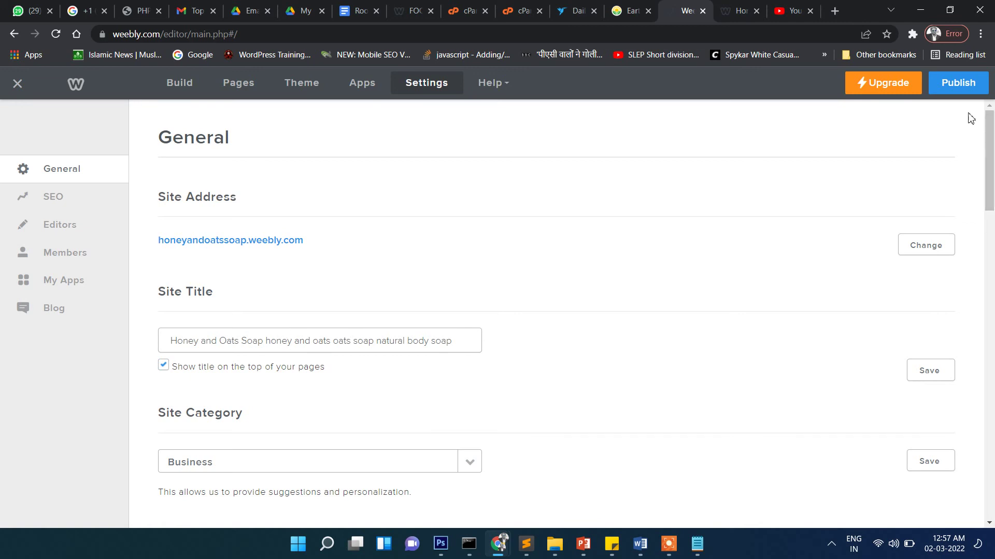
left_click(958, 83)
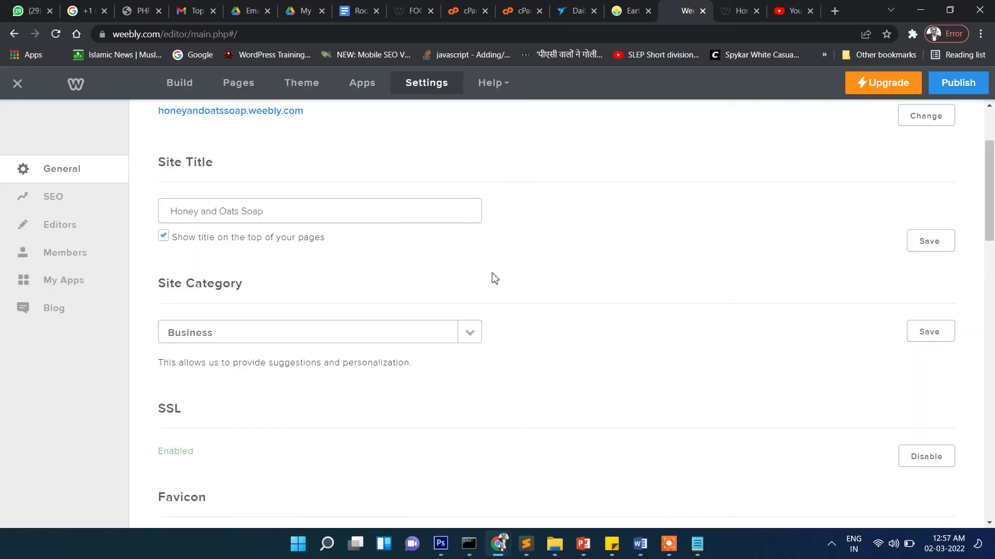
- Set the SEO site description to "honey and oats oats soap natural body soap"
scroll(495, 278, "up", 3)
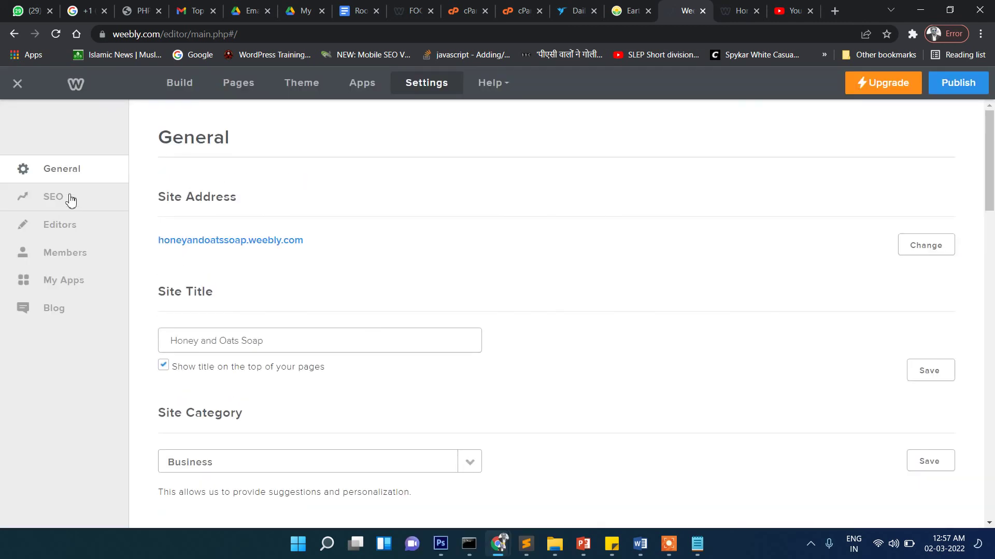
scroll(323, 308, "down", 1)
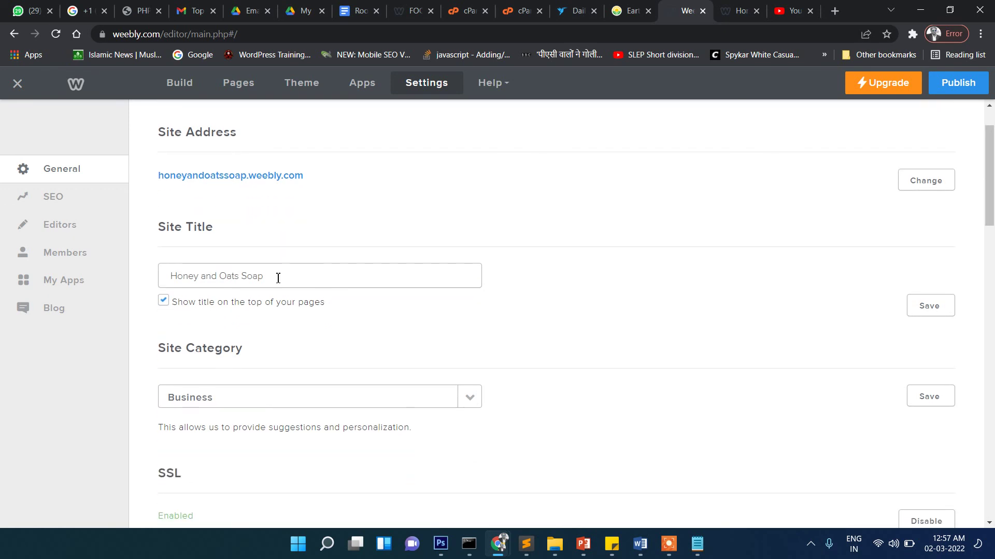
scroll(331, 263, "down", 2)
scroll(321, 274, "up", 3)
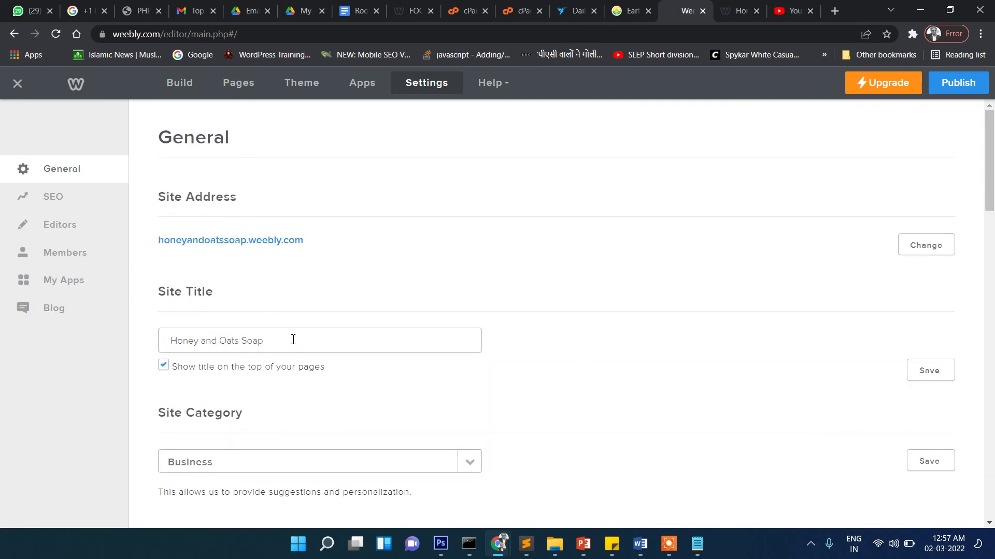
left_click(54, 196)
left_click(284, 207)
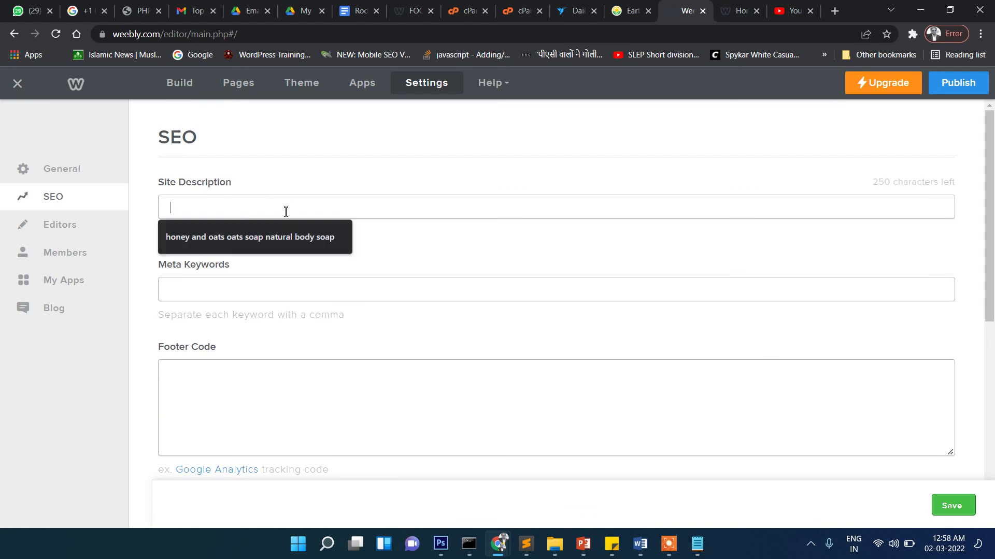
left_click(354, 228)
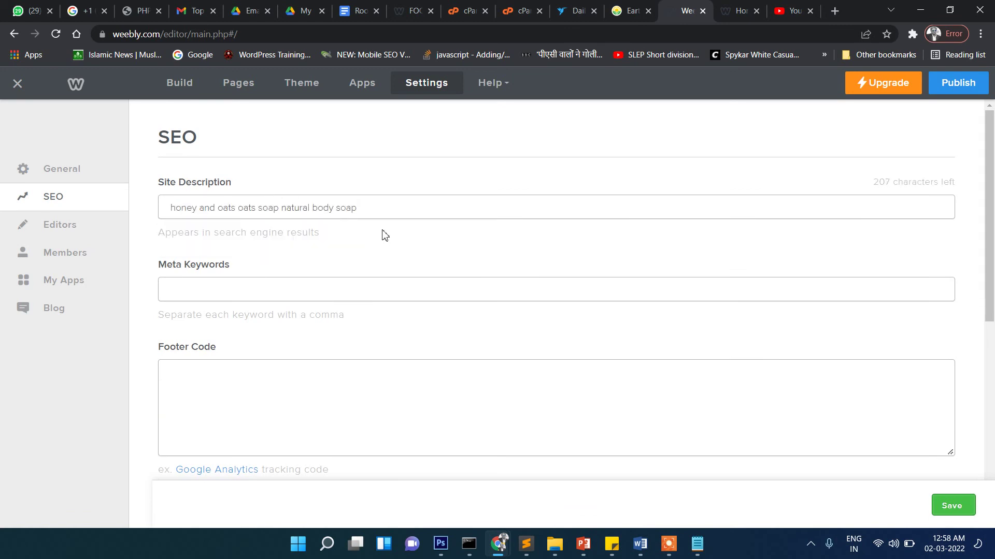
- Set the SEO meta keywords to "honey and oats oats soap natural body soap" and save the SEO settings
left_click(289, 285)
left_click(292, 311)
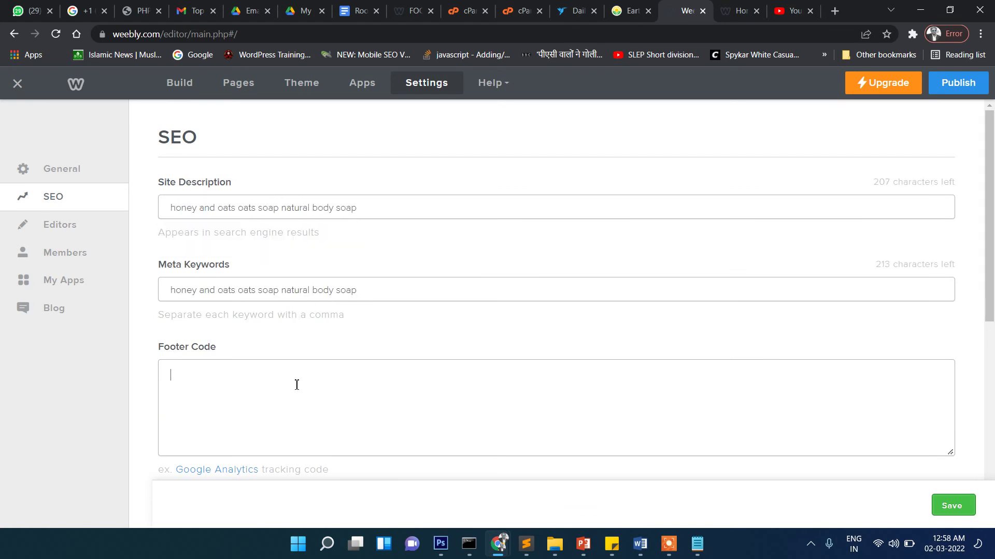
scroll(296, 385, "down", 2)
scroll(482, 355, "down", 2)
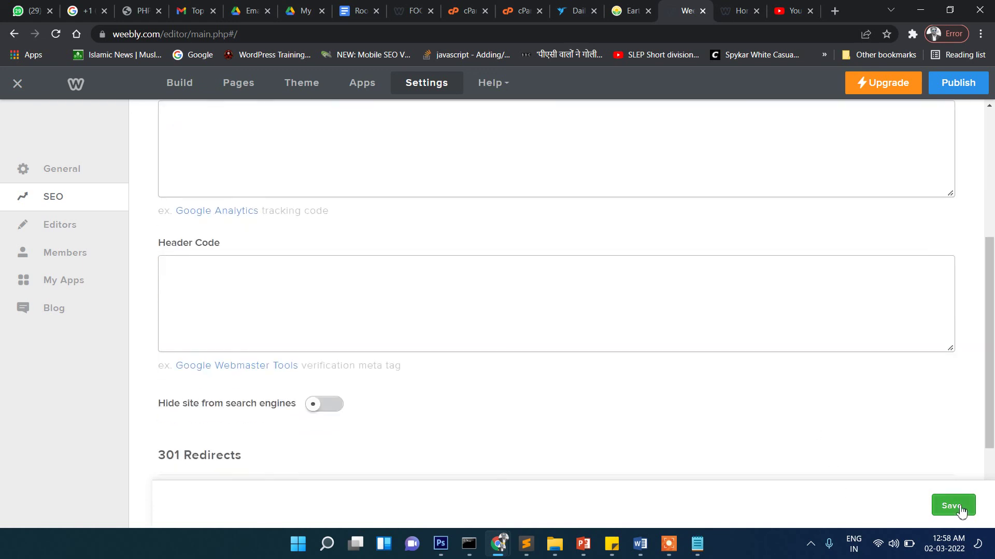
scroll(709, 401, "up", 5)
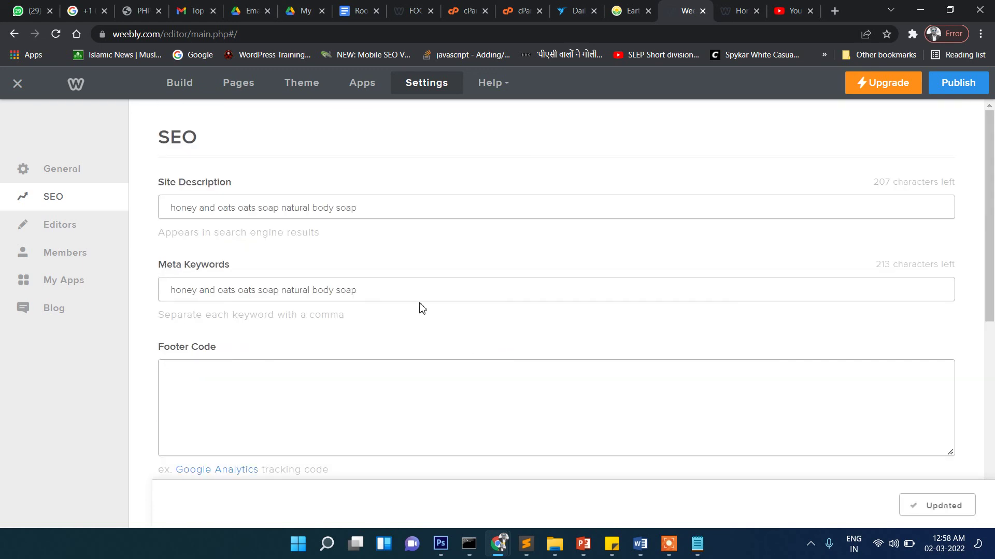
- Extend the site title to "Honey and Oats Soap honey and oats oats soap natural body soap", save it and publish the site
left_click(78, 171)
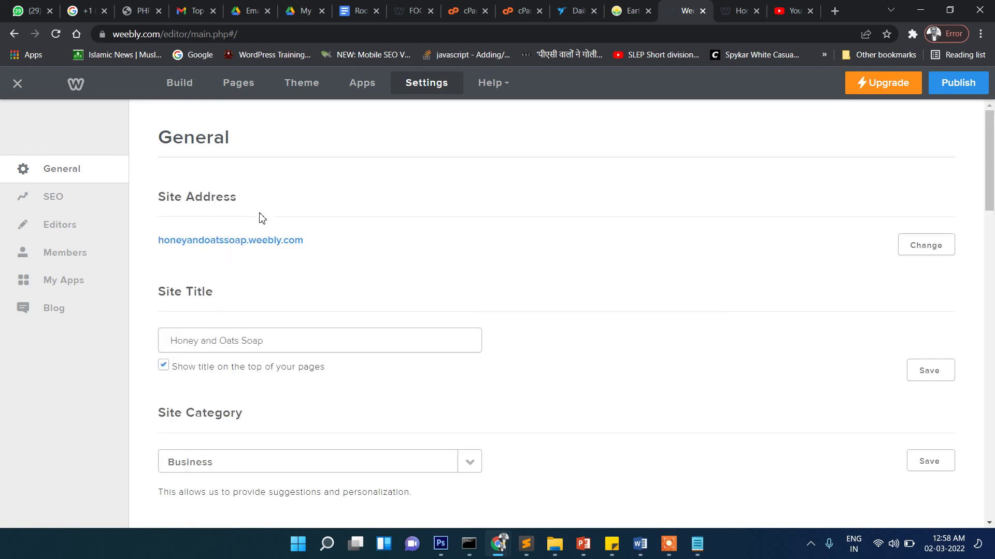
scroll(286, 333, "down", 1)
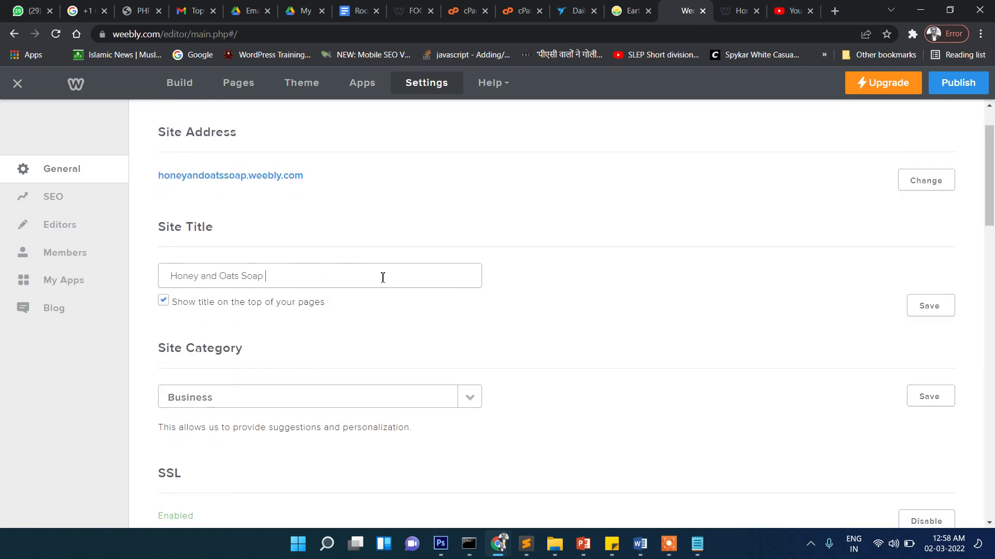
type("honey and oats soap natural body soap")
scroll(518, 318, "down", 15)
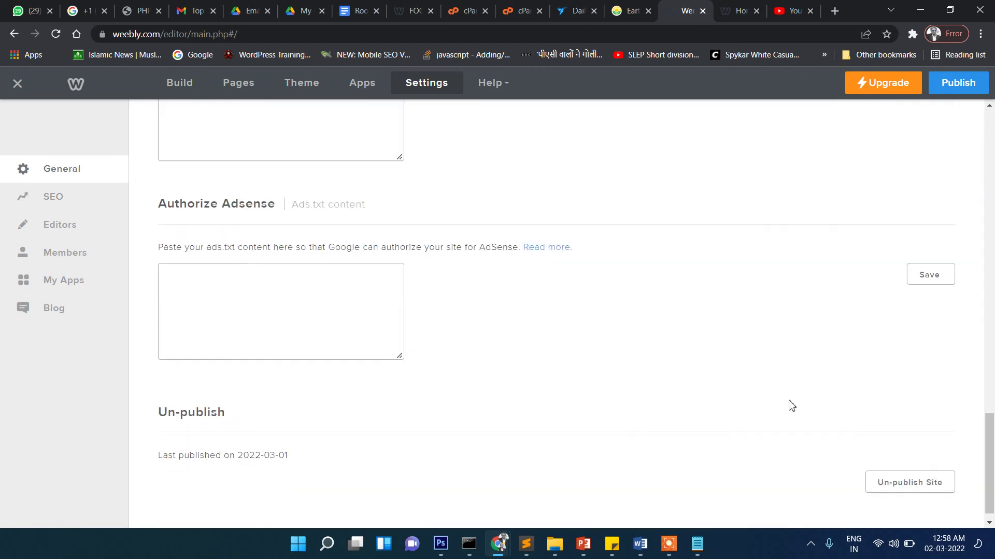
scroll(777, 407, "up", 15)
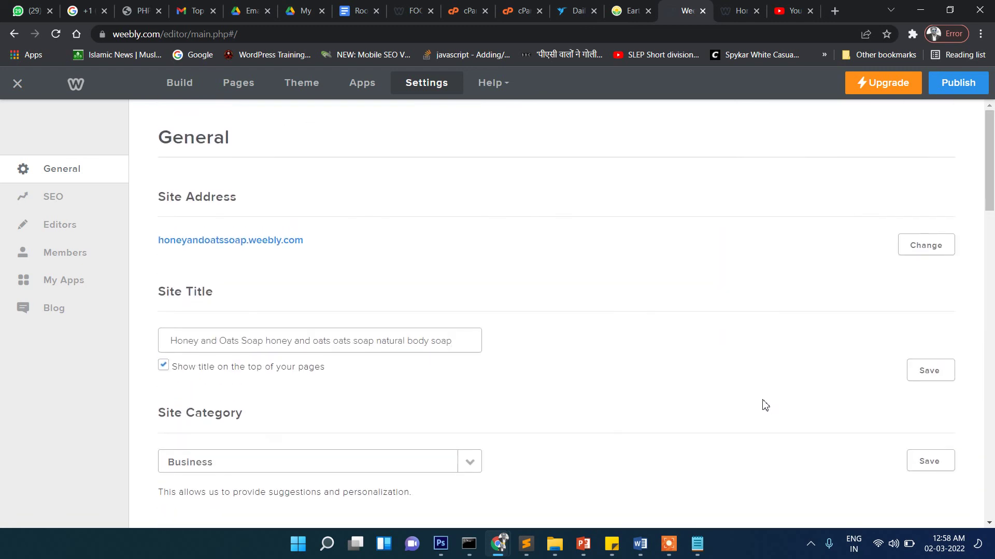
scroll(609, 394, "down", 15)
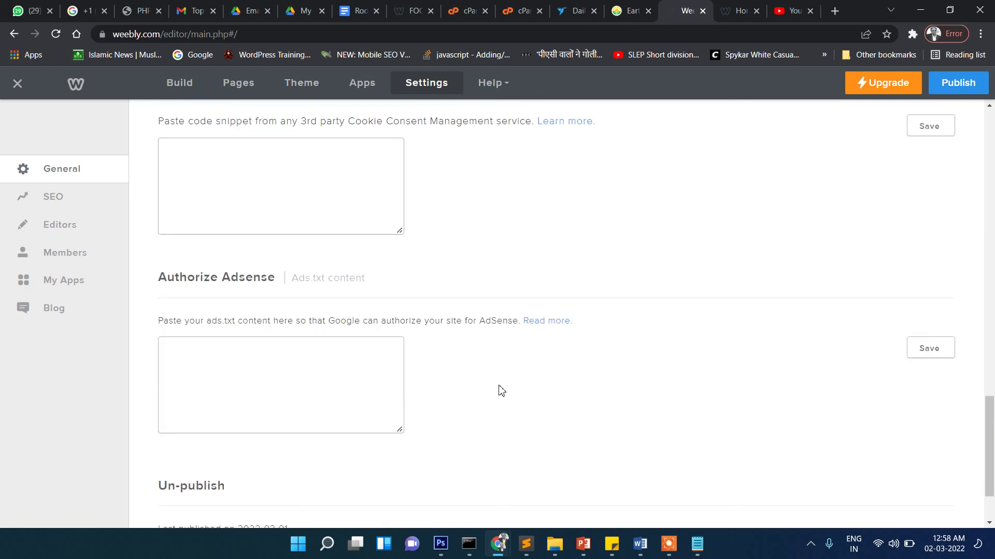
scroll(651, 427, "up", 6)
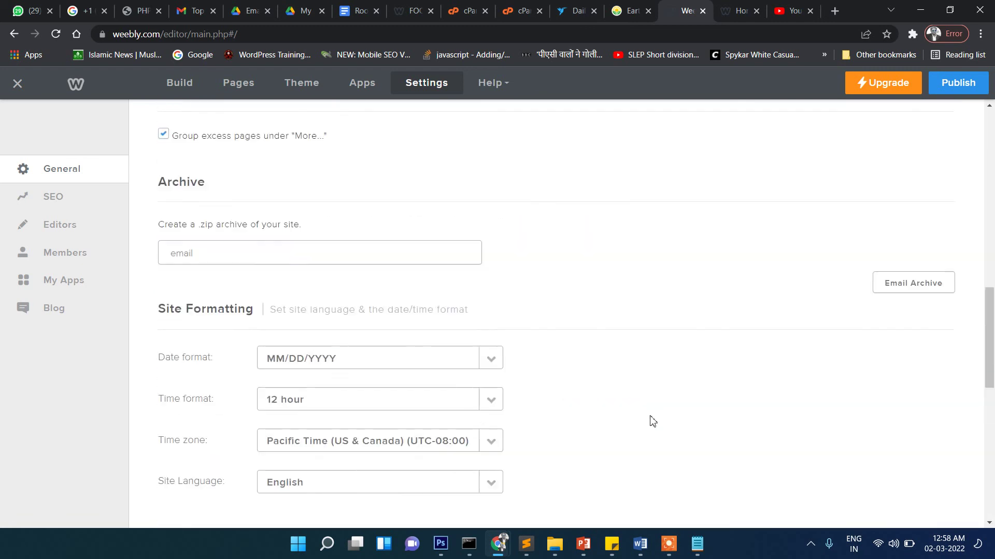
scroll(650, 421, "up", 8)
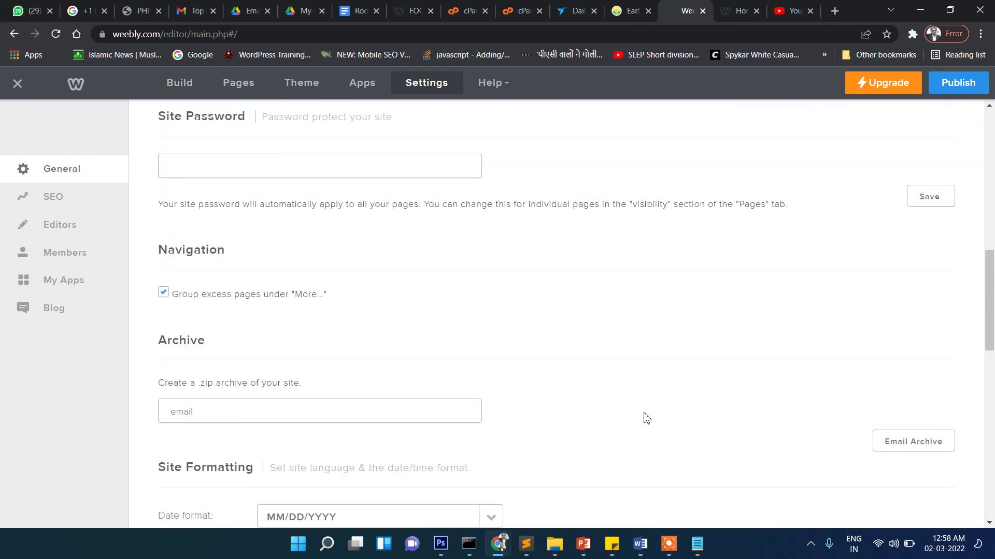
scroll(644, 418, "up", 6)
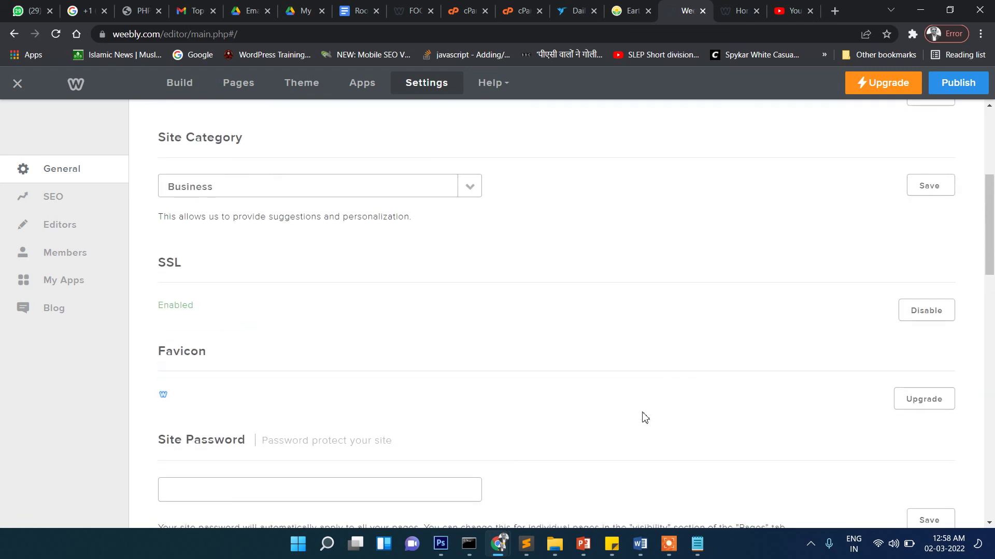
scroll(643, 417, "up", 2)
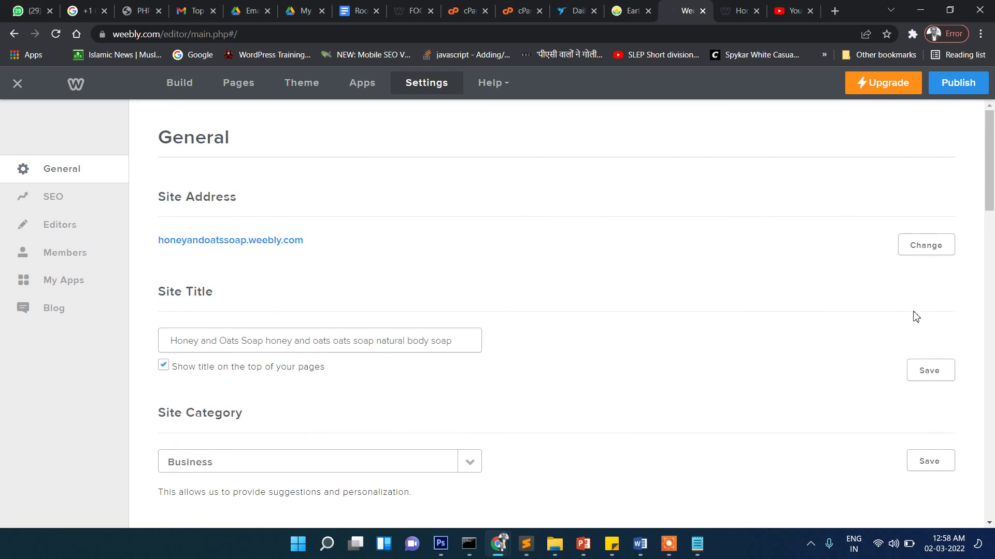
left_click(929, 372)
left_click(955, 92)
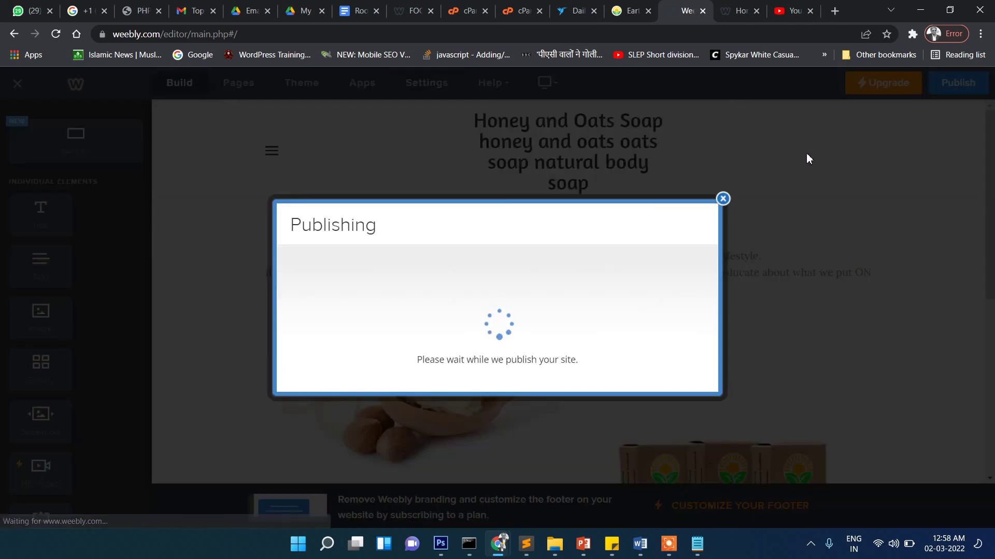
- Reload the live honeyandoatssoap.weebly.com page and check how the extended site title looks in its header
left_click(741, 7)
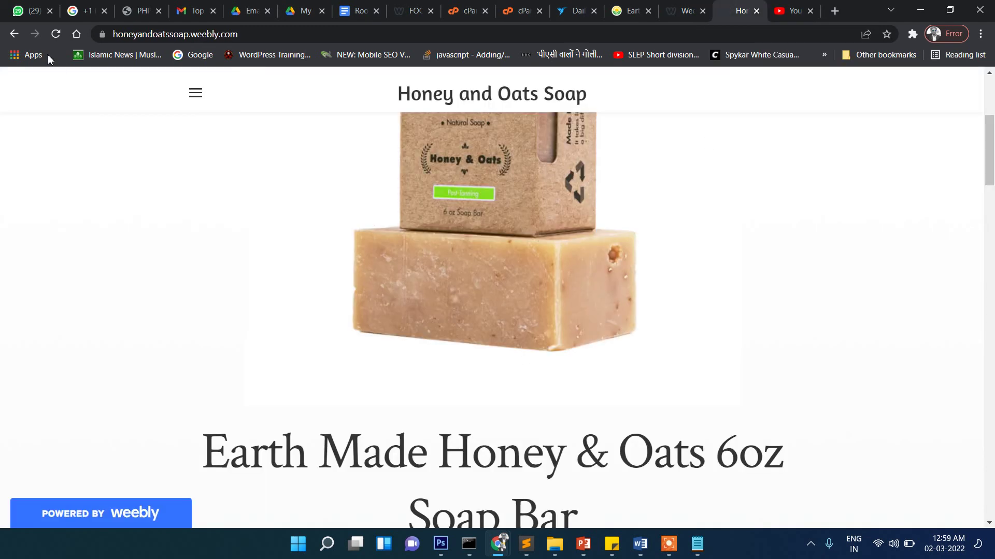
left_click(56, 37)
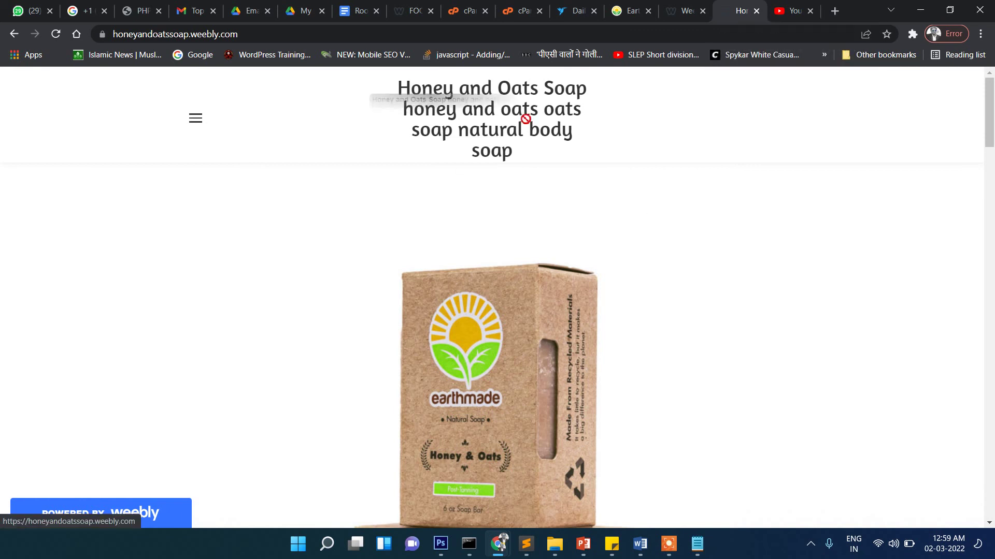
scroll(674, 202, "down", 5)
scroll(593, 203, "up", 5)
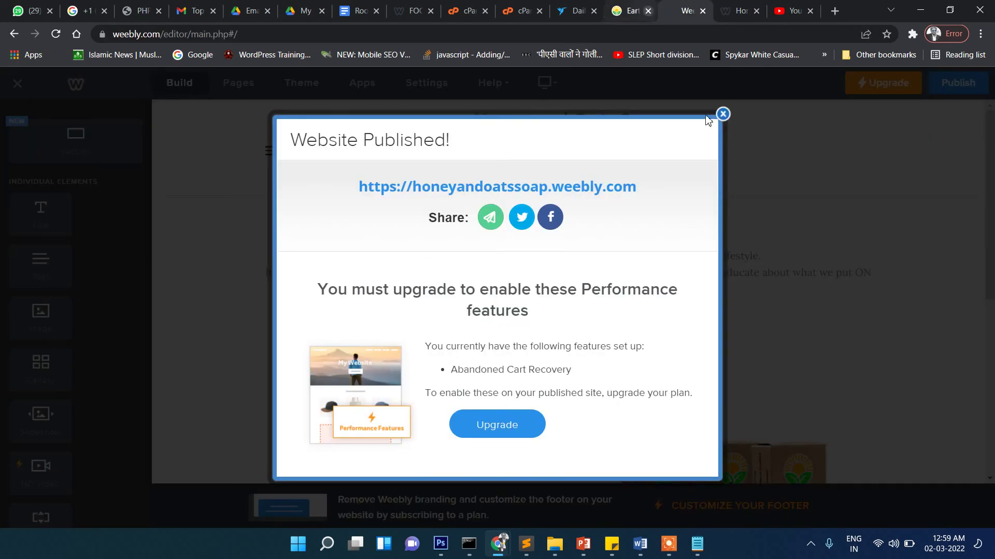
- Change the site title to "Buy Honey and Oats Soap - Earthmade Product", save it and republish the site
left_click(723, 114)
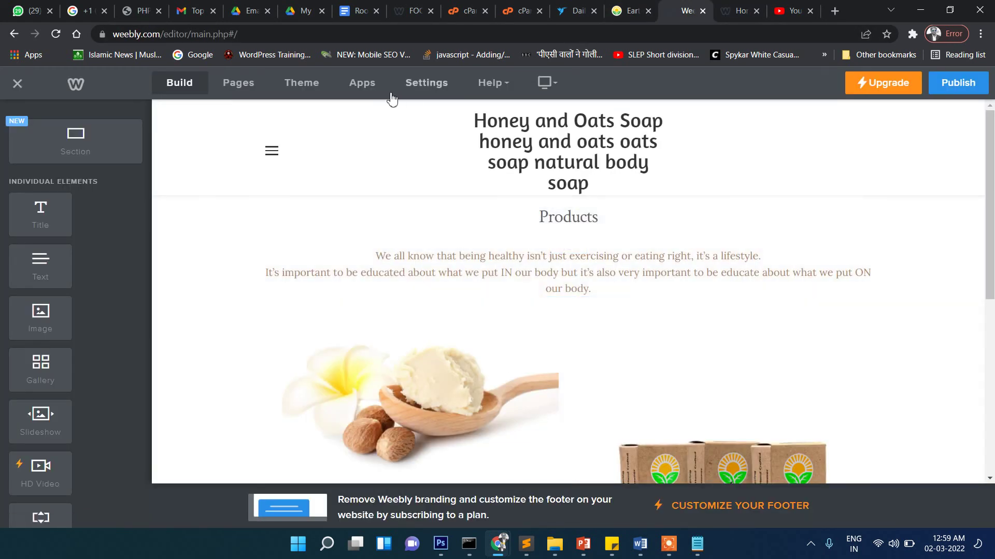
left_click(424, 83)
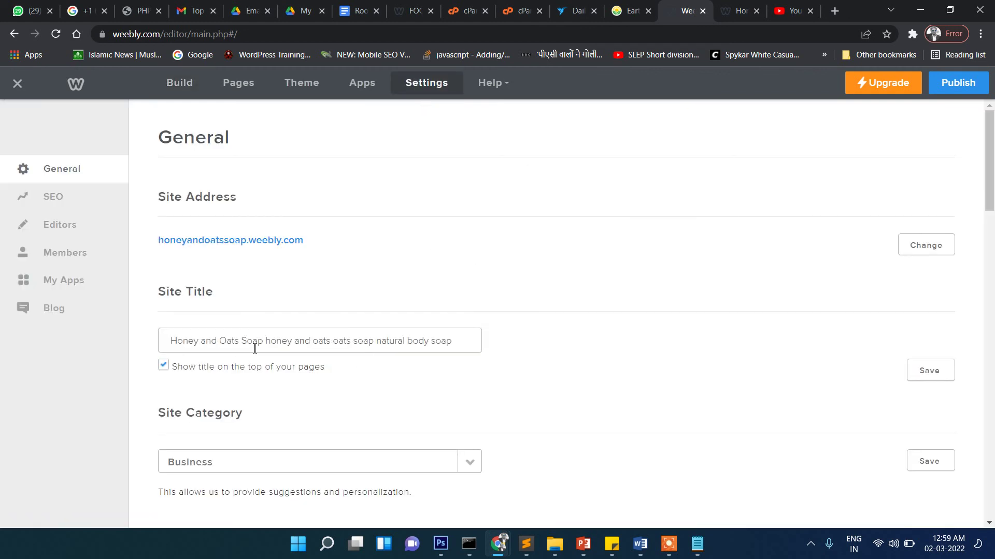
left_click(162, 345)
type("Buy")
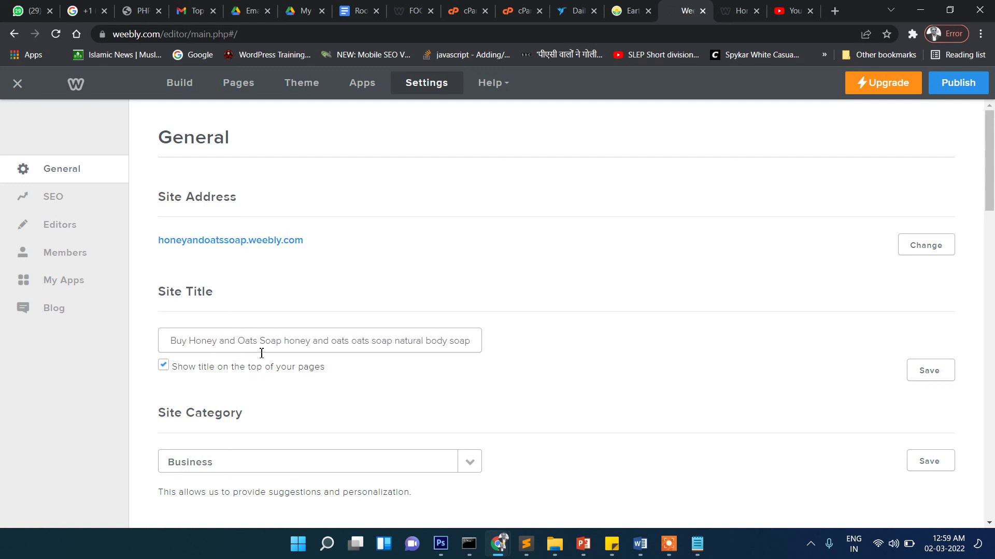
key("shift+End")
key("BackSpace")
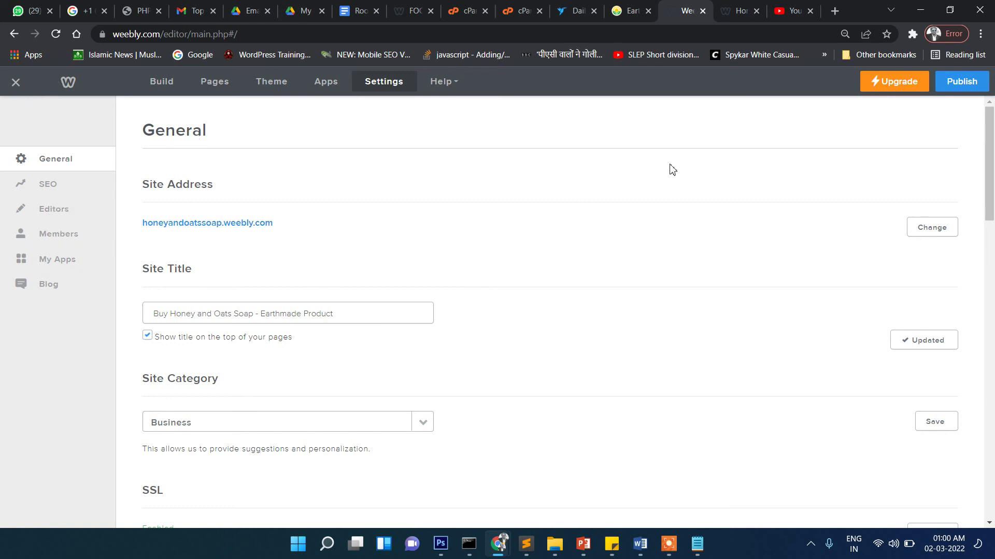
left_click(960, 88)
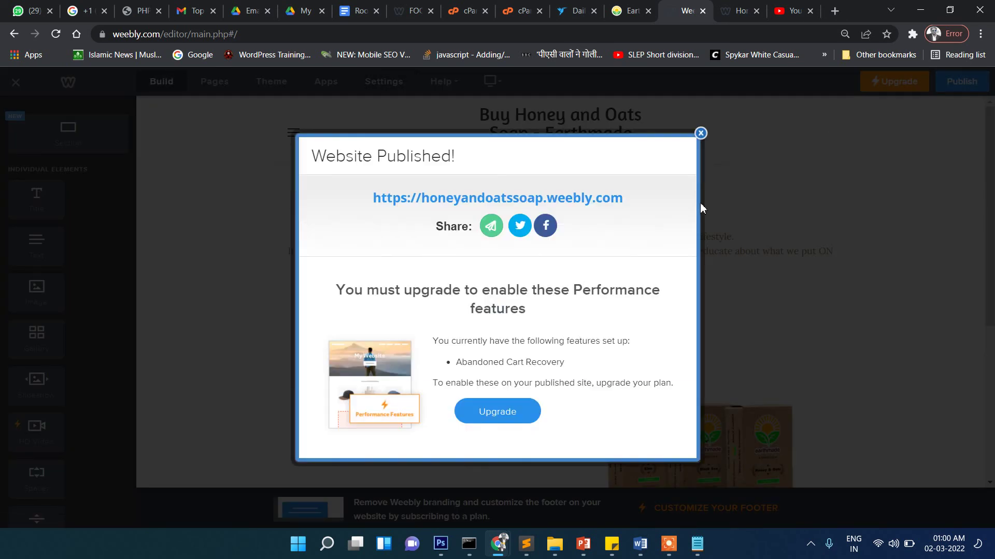
left_click(700, 133)
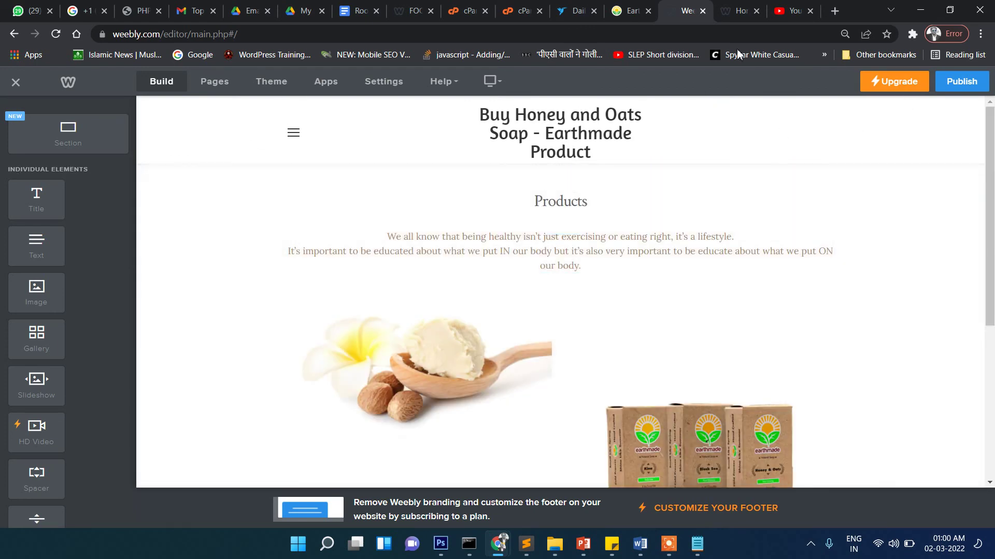
- Reload the live home page and review it from the retitled header down to the contact section and footer
left_click(741, 11)
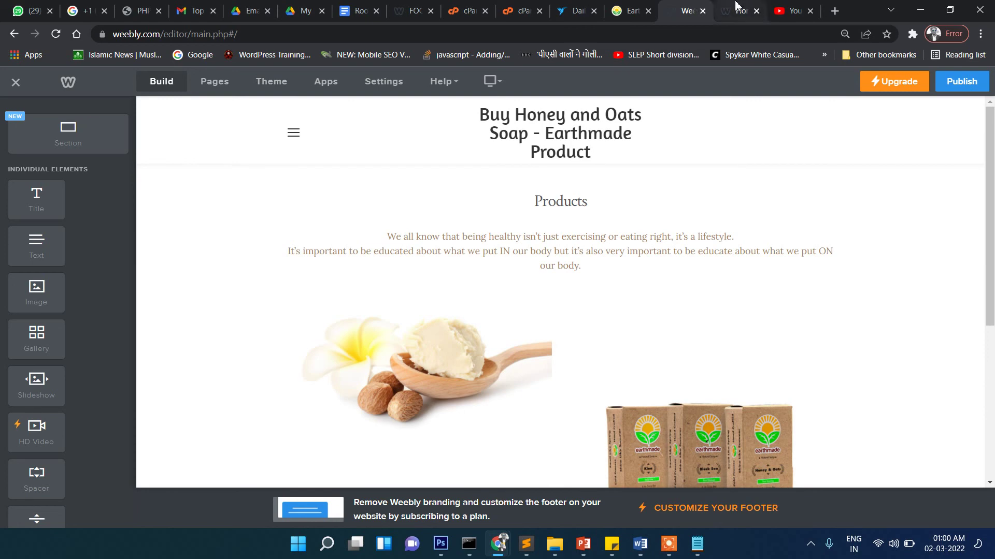
left_click(57, 34)
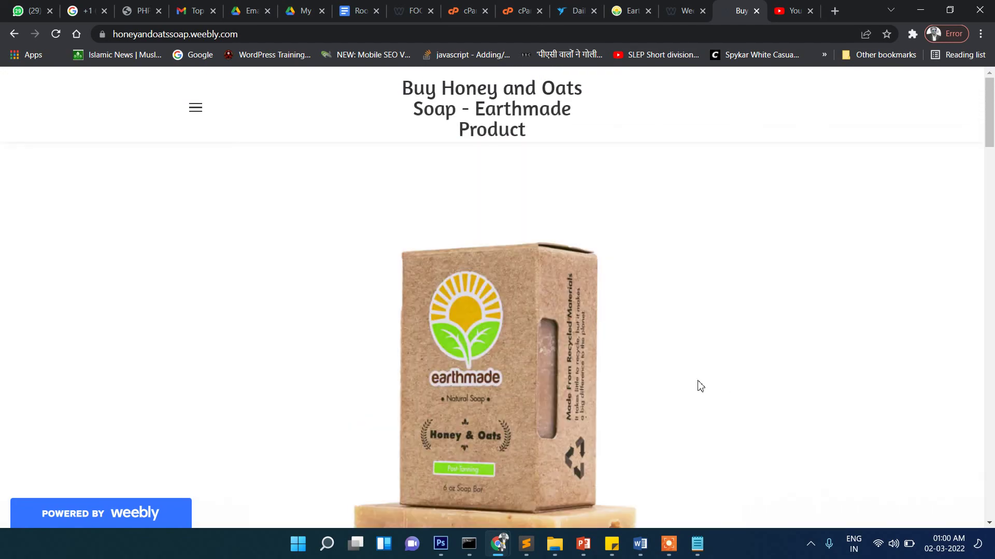
scroll(696, 383, "down", 10)
scroll(648, 387, "down", 10)
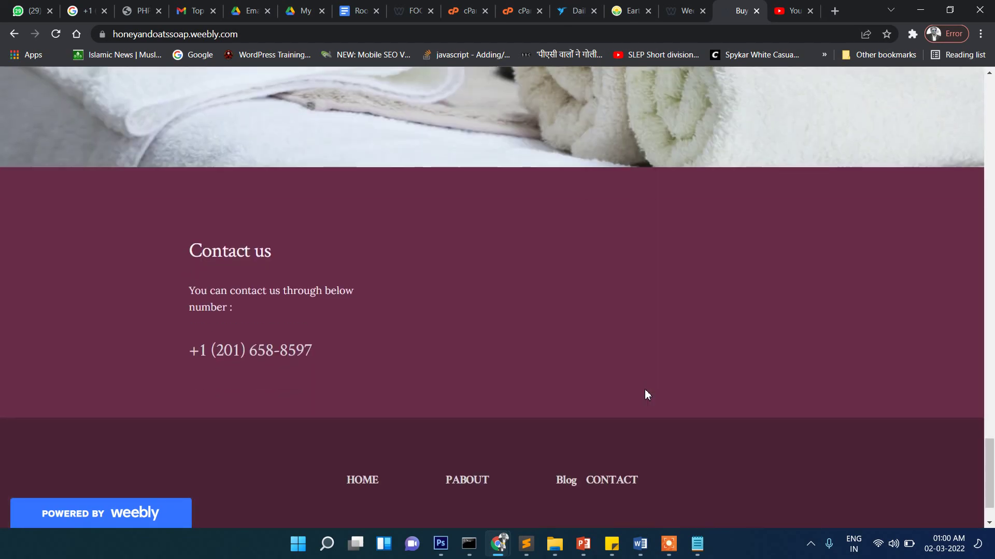
scroll(645, 390, "up", 15)
scroll(652, 398, "up", 8)
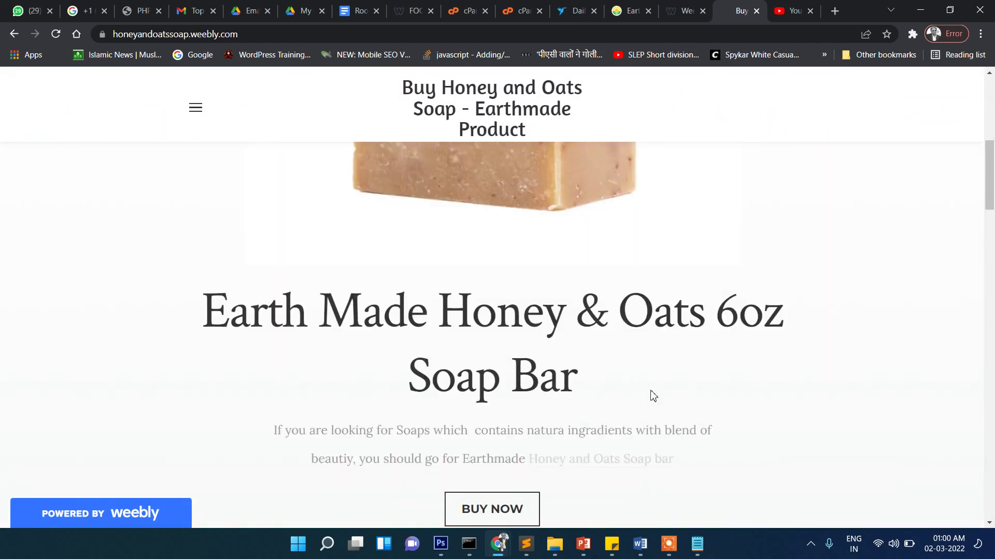